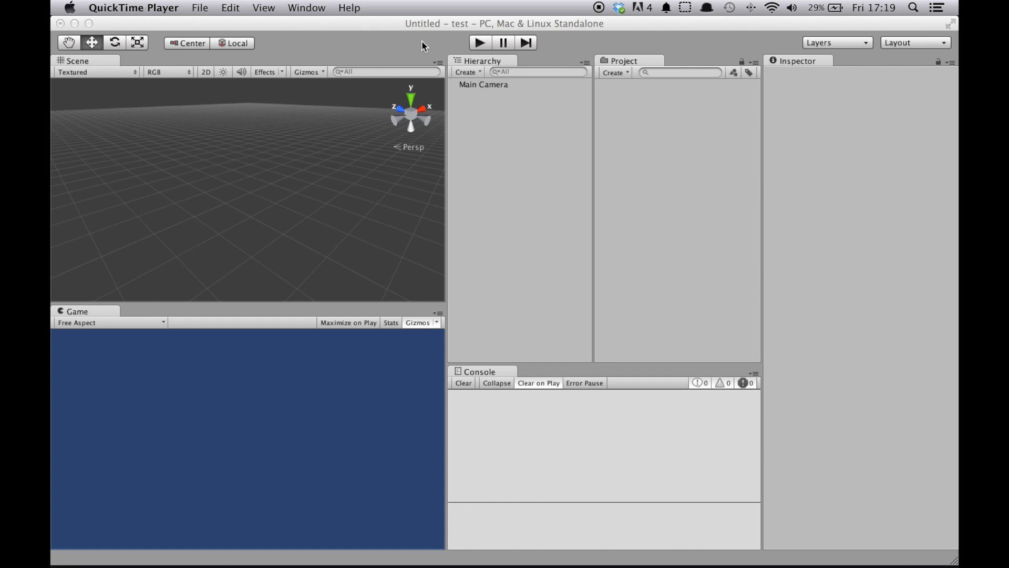
Step: Import all items of BehaviourMachine.unitypackage into the test project
{"action": "left_click", "coordinate": [428, 38]}
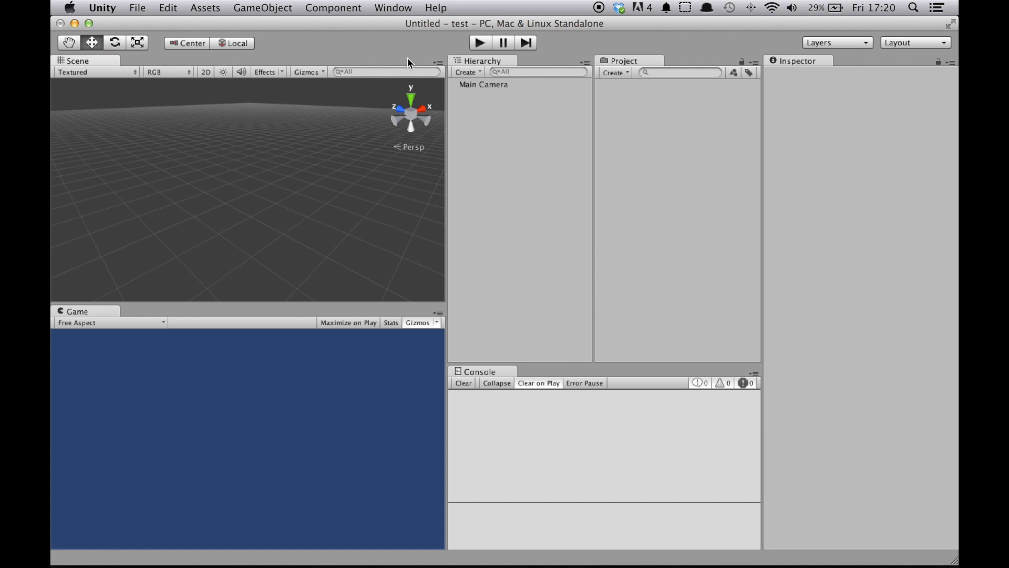
{"action": "mouse_move", "coordinate": [51, 566]}
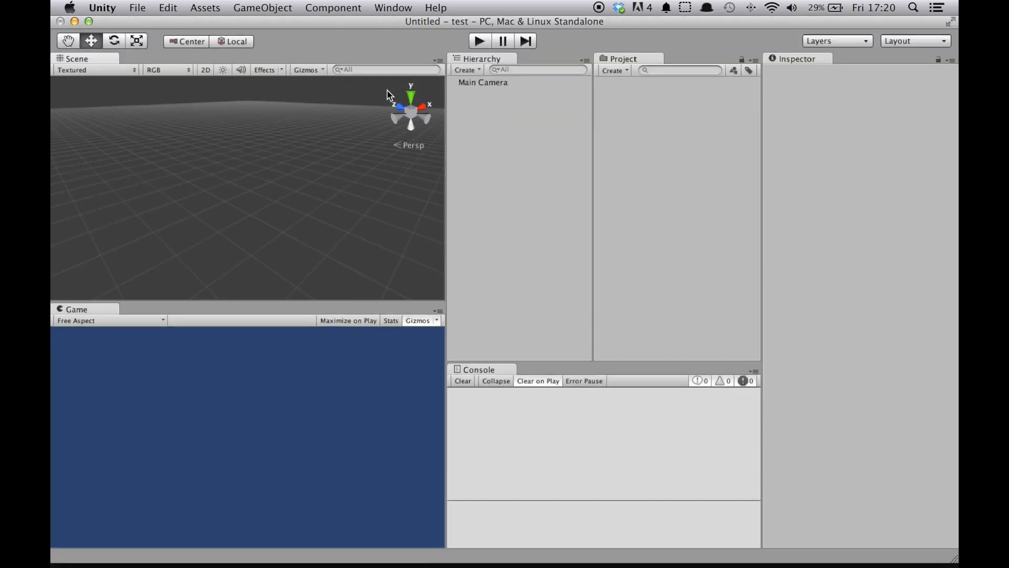
{"action": "left_click", "coordinate": [400, 8]}
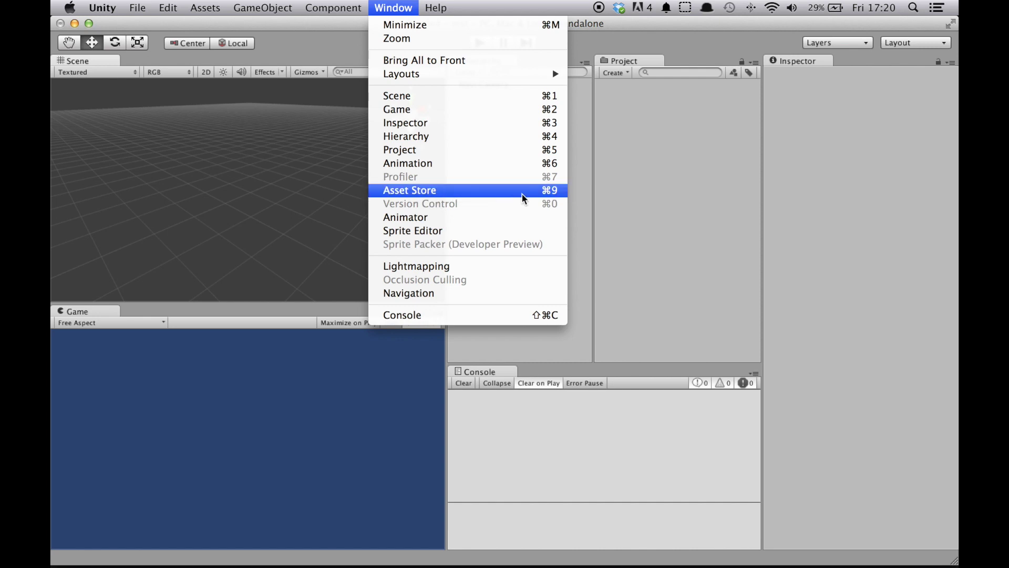
{"action": "left_click", "coordinate": [620, 193]}
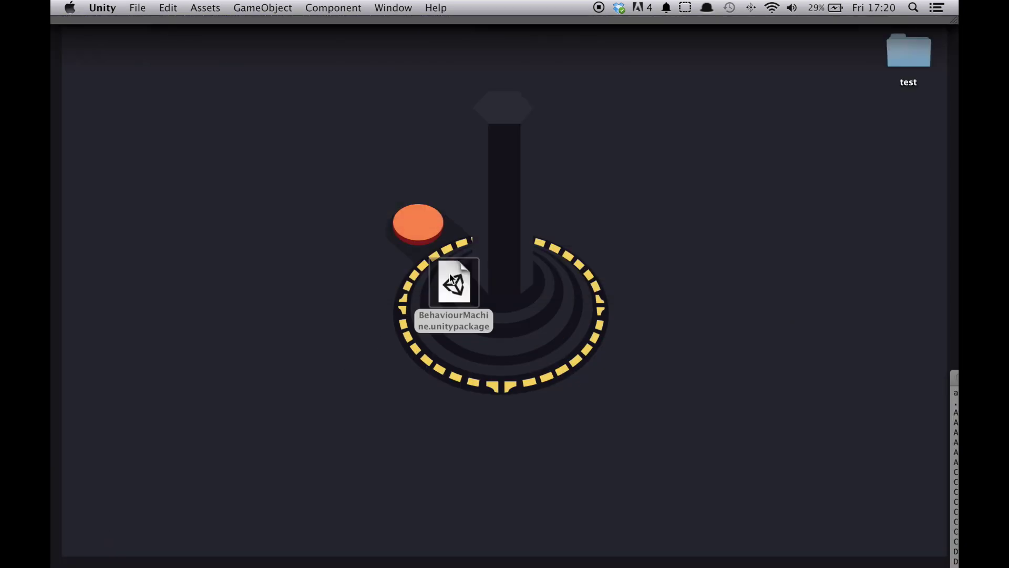
{"action": "double_click", "coordinate": [452, 281]}
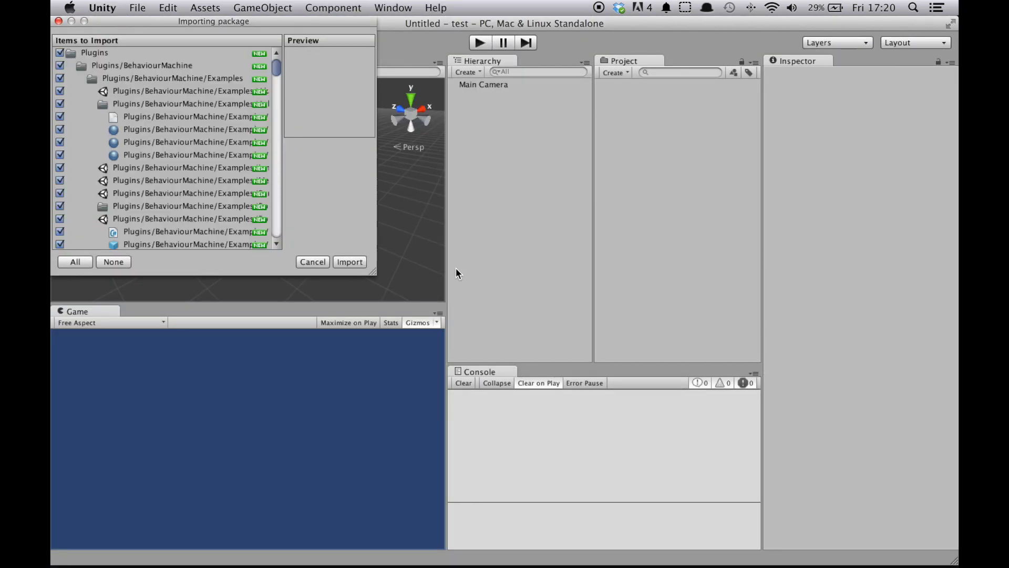
{"action": "left_click", "coordinate": [349, 261]}
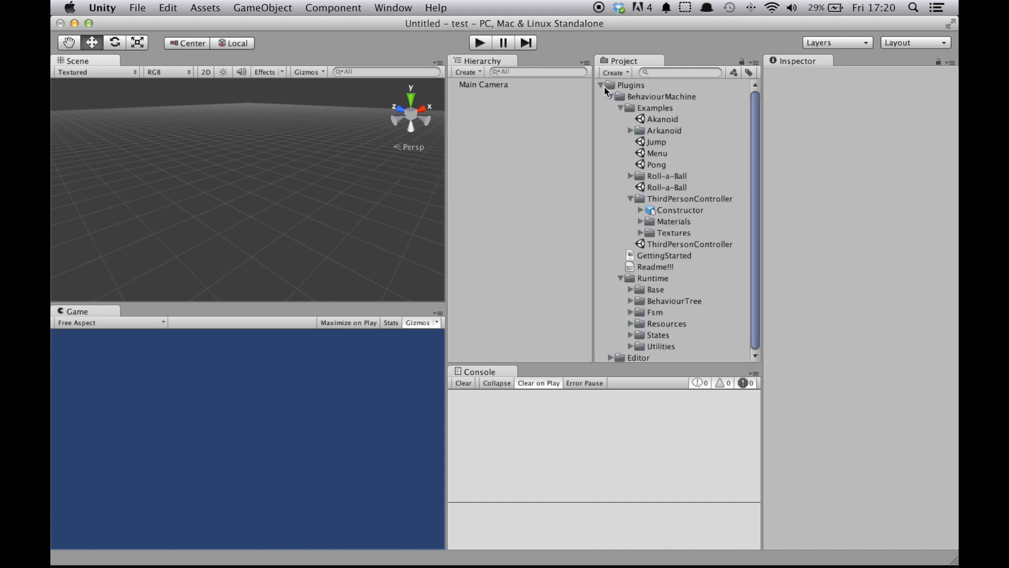
Step: Collapse the Plugins folder tree and examine its BehaviourMachine and Editor subfolders
{"action": "left_click", "coordinate": [603, 86]}
{"action": "left_click", "coordinate": [609, 88]}
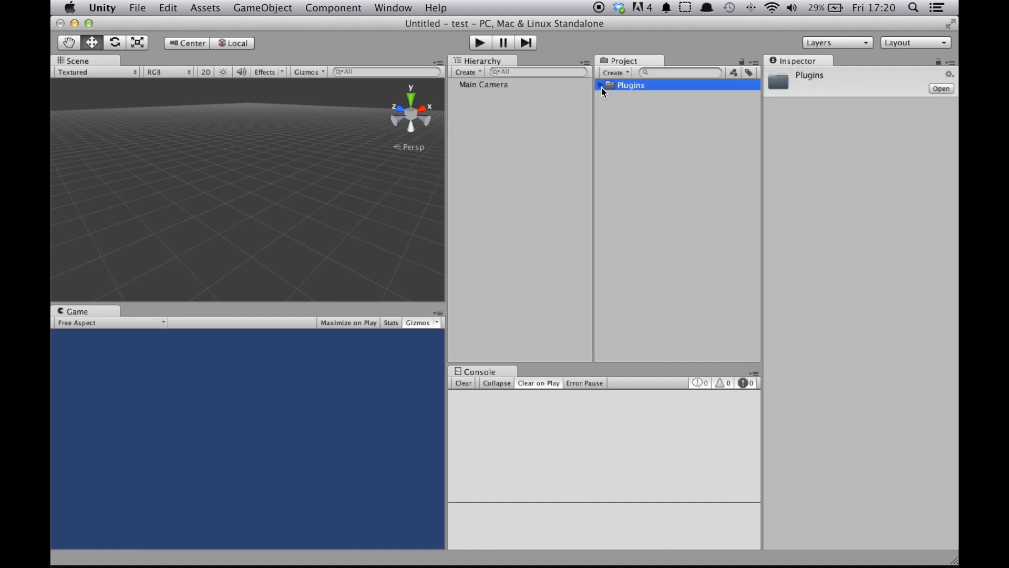
{"action": "left_click", "coordinate": [602, 86], "text": "alt"}
{"action": "left_click", "coordinate": [611, 96]}
{"action": "left_click", "coordinate": [622, 99]}
{"action": "left_click", "coordinate": [630, 107]}
{"action": "left_click", "coordinate": [631, 99]}
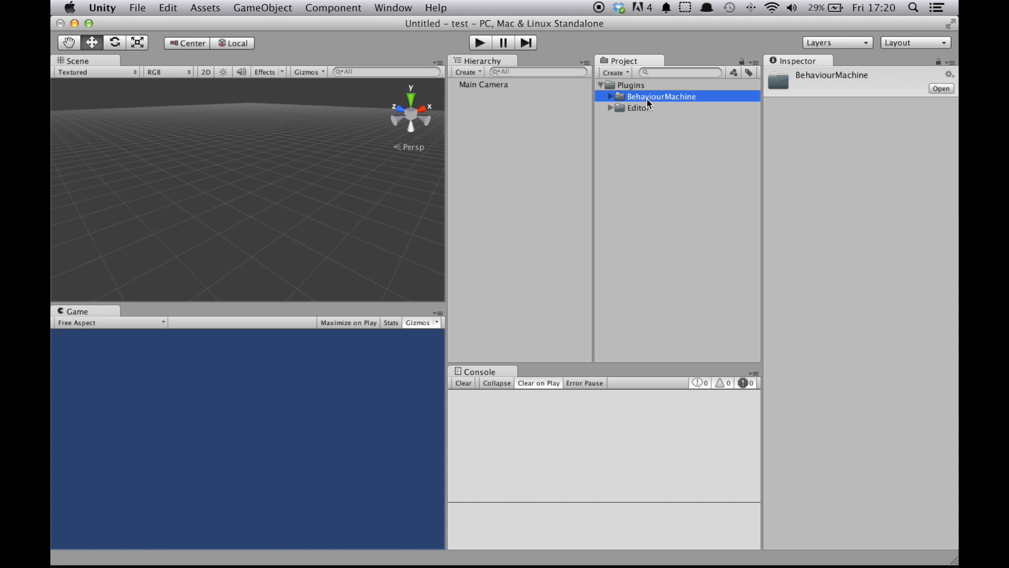
{"action": "left_click", "coordinate": [646, 106]}
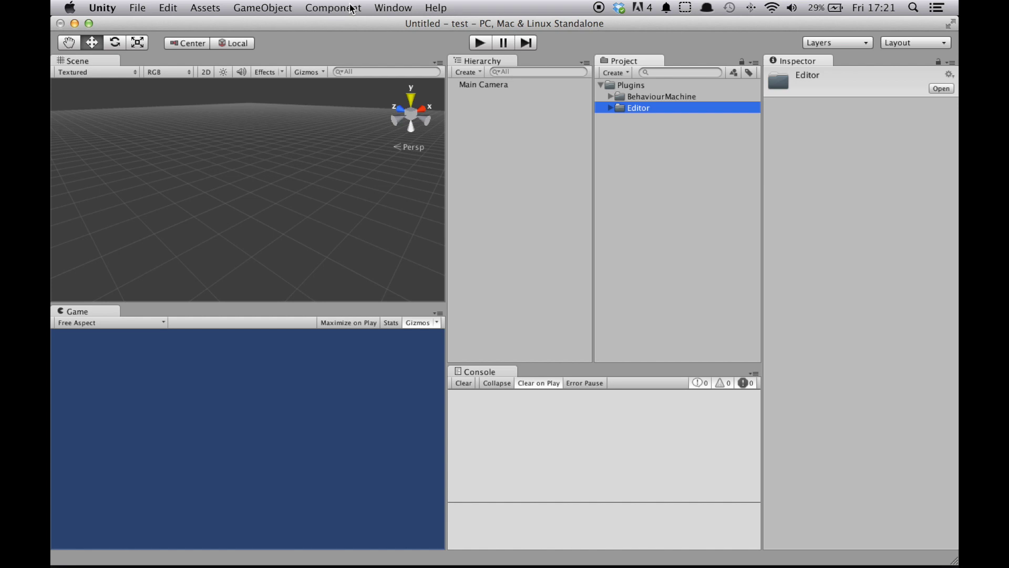
Step: Open BehaviourMachine's Behaviour Window and dock it in the same area as the Console
{"action": "left_click", "coordinate": [326, 8]}
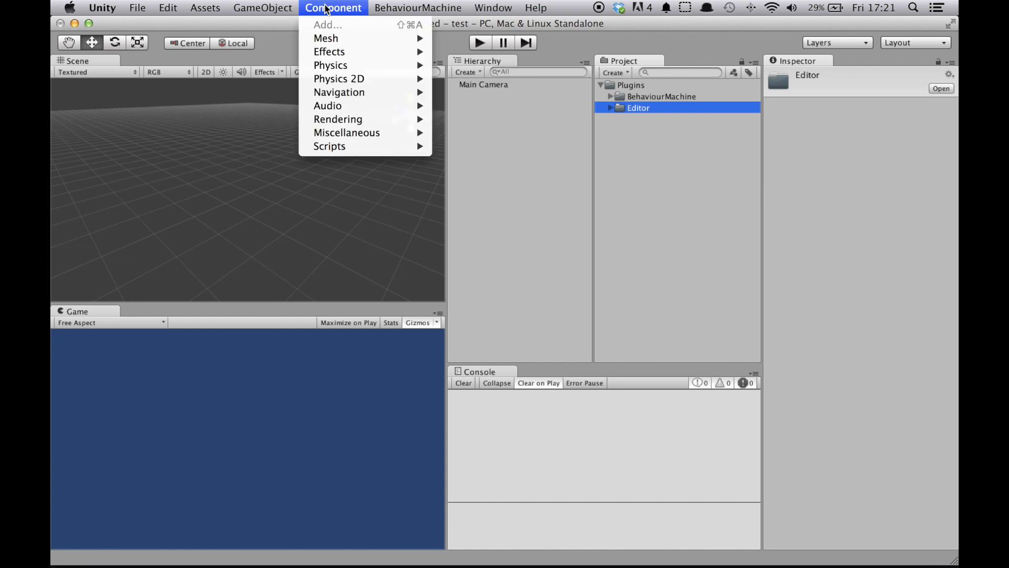
{"action": "mouse_move", "coordinate": [405, 6]}
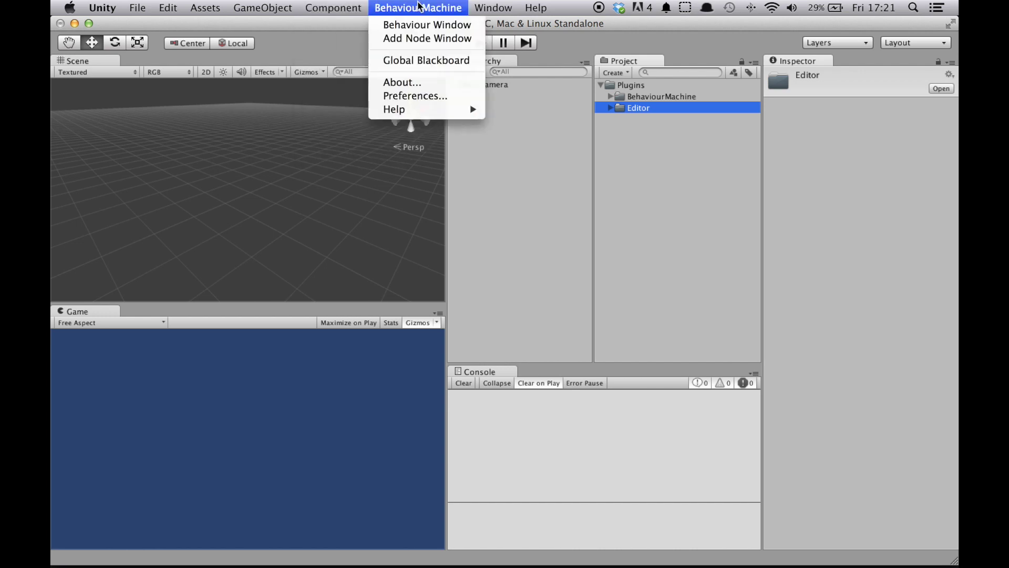
{"action": "left_click", "coordinate": [443, 26]}
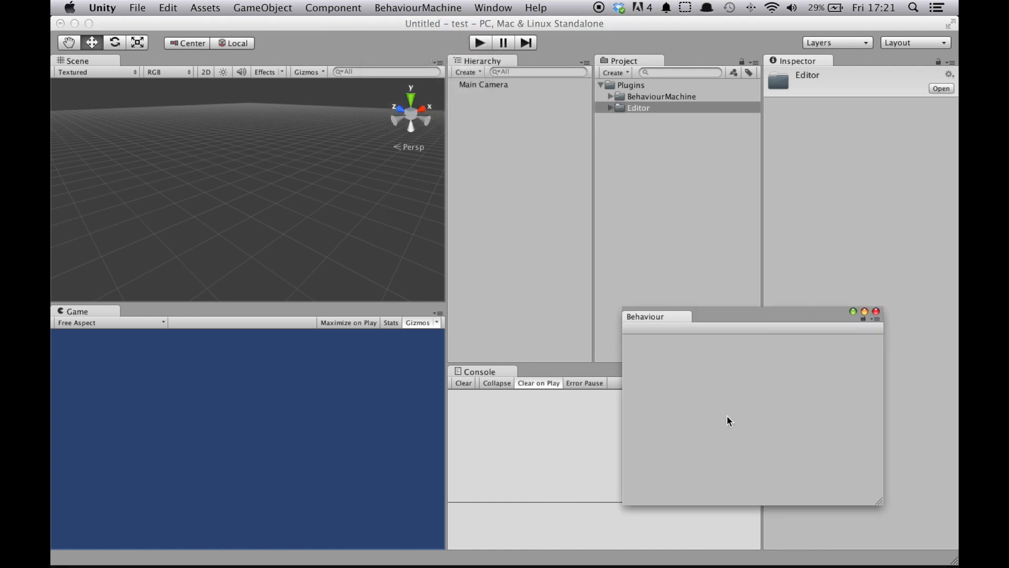
{"action": "left_click_drag", "start_coordinate": [654, 318], "coordinate": [466, 377]}
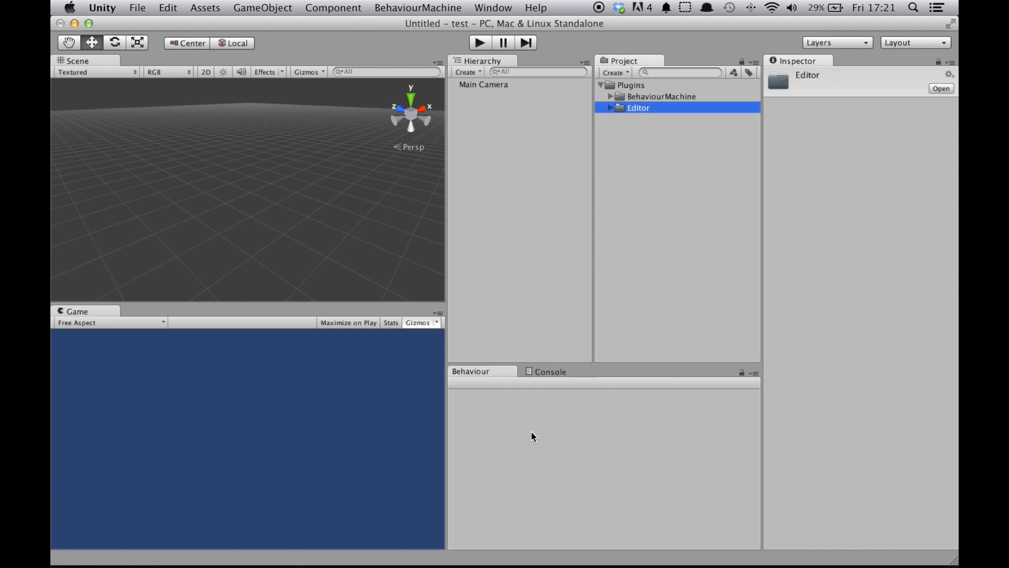
Step: Open the ThirdPersonController example scene from the BehaviourMachine Examples folder
{"action": "left_click", "coordinate": [610, 96]}
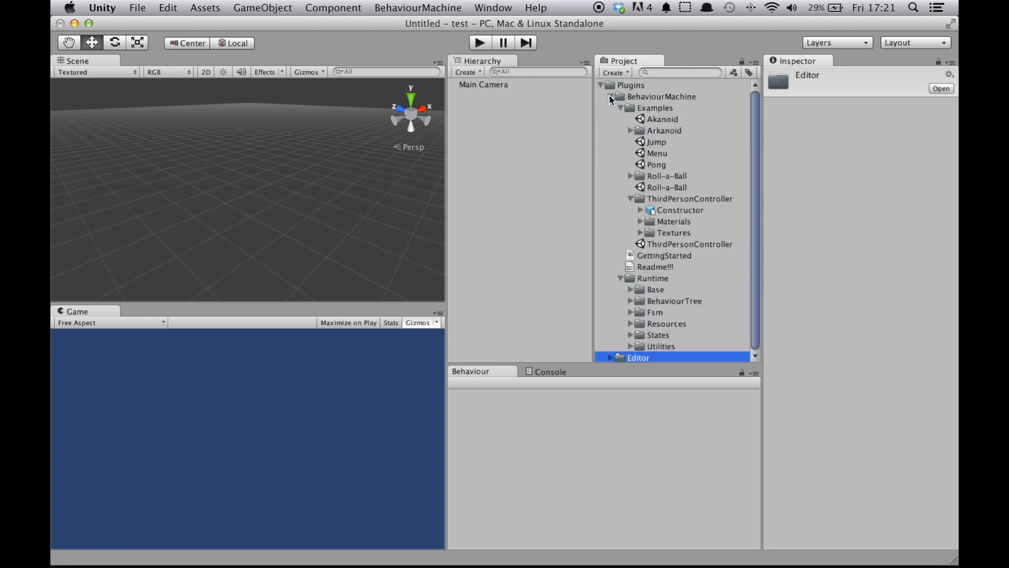
{"action": "left_click", "coordinate": [677, 244]}
{"action": "double_click", "coordinate": [676, 244]}
{"action": "left_click", "coordinate": [457, 212]}
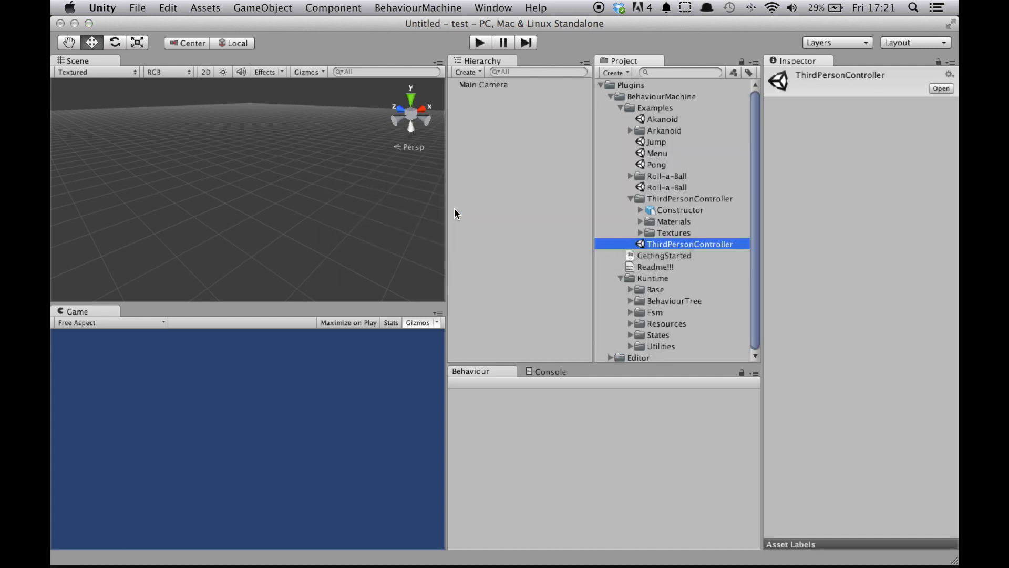
Step: Play-test the ThirdPersonController scene by walking the character in all directions, and stop playback
{"action": "left_click", "coordinate": [479, 43]}
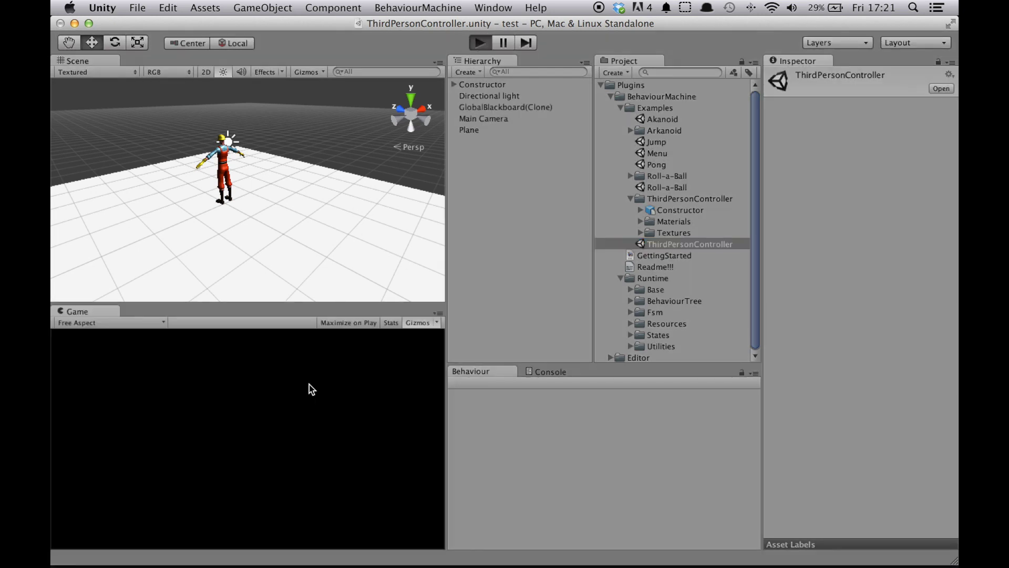
{"action": "key", "text": "Right"}
{"action": "key", "text": "Left"}
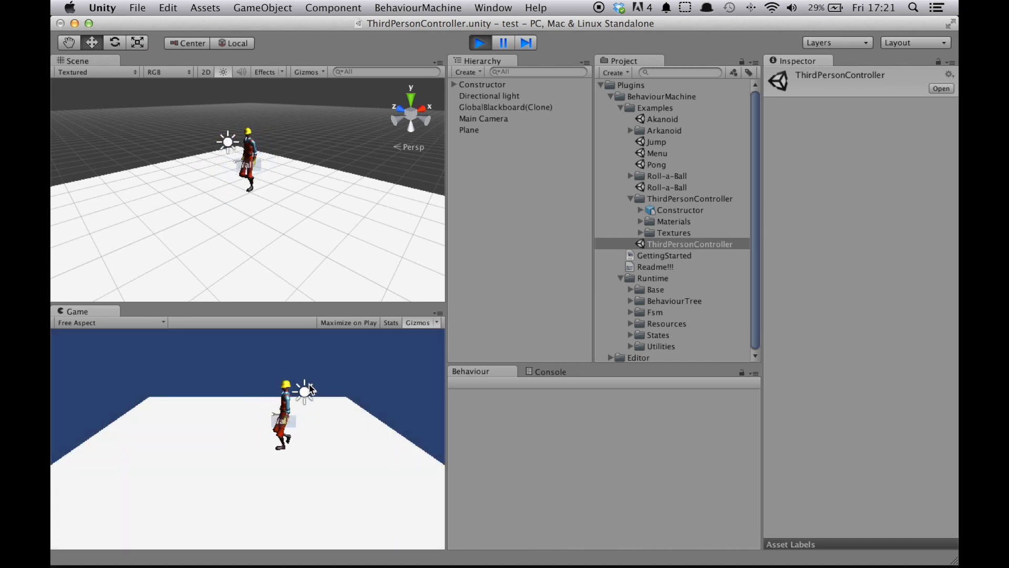
{"action": "key", "text": "Down"}
{"action": "key", "text": "Right"}
{"action": "key", "text": "Left"}
{"action": "key", "text": "Right"}
{"action": "key", "text": "Left"}
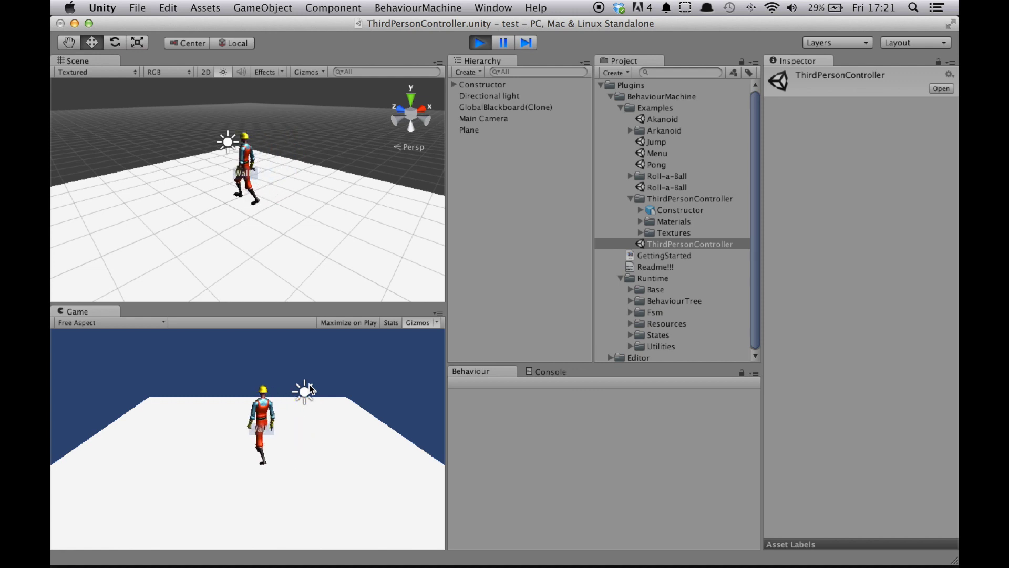
{"action": "key", "text": "Down"}
{"action": "key", "text": "Up"}
{"action": "key", "text": "Down"}
{"action": "key", "text": "Left"}
{"action": "key", "text": "Up"}
{"action": "key", "text": "Right"}
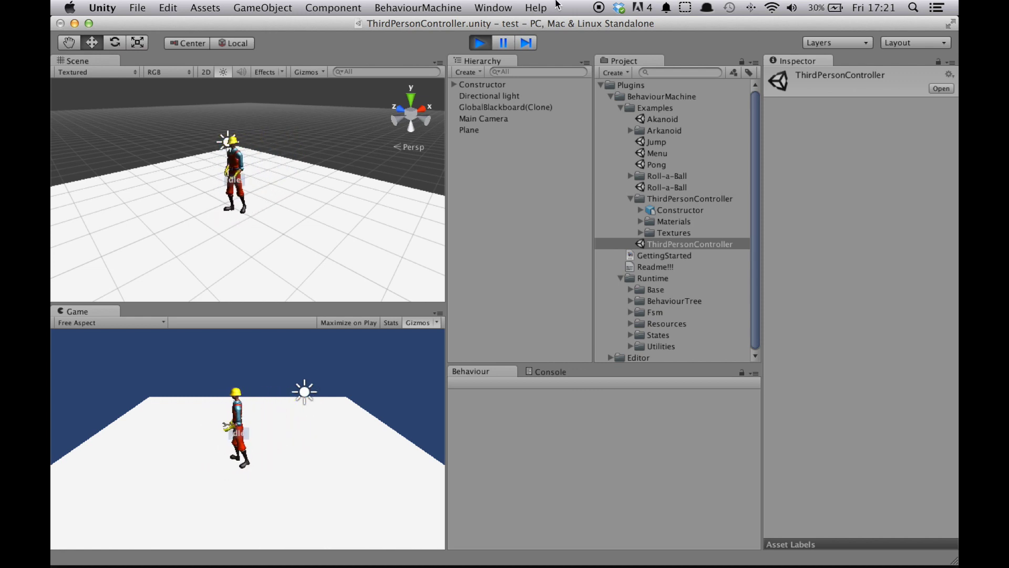
{"action": "left_click", "coordinate": [479, 43]}
Step: Turn off gizmos in the Game view and create a new scene
{"action": "left_click", "coordinate": [415, 322]}
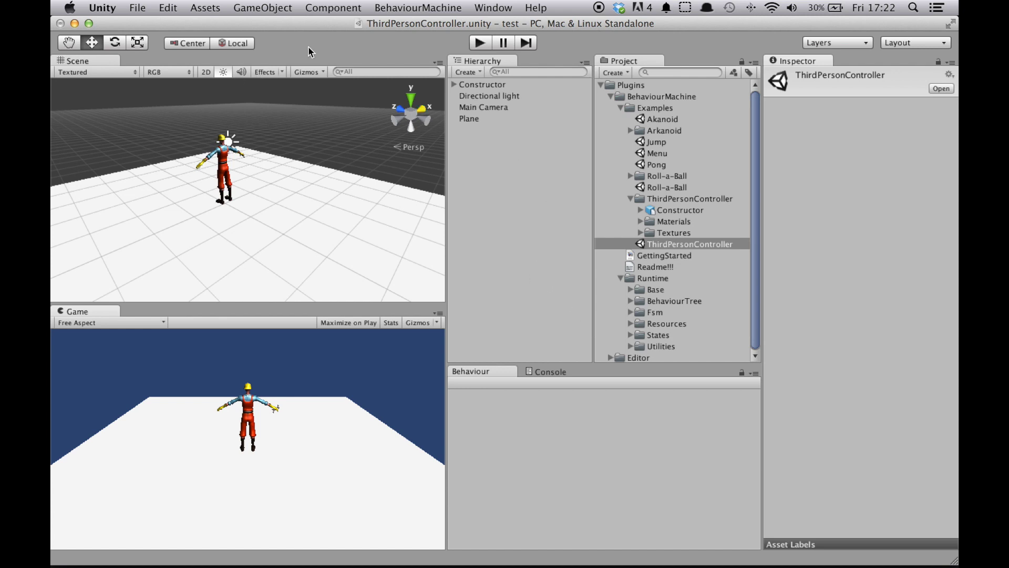
{"action": "left_click", "coordinate": [134, 4]}
{"action": "left_click", "coordinate": [145, 25]}
{"action": "left_click", "coordinate": [445, 213]}
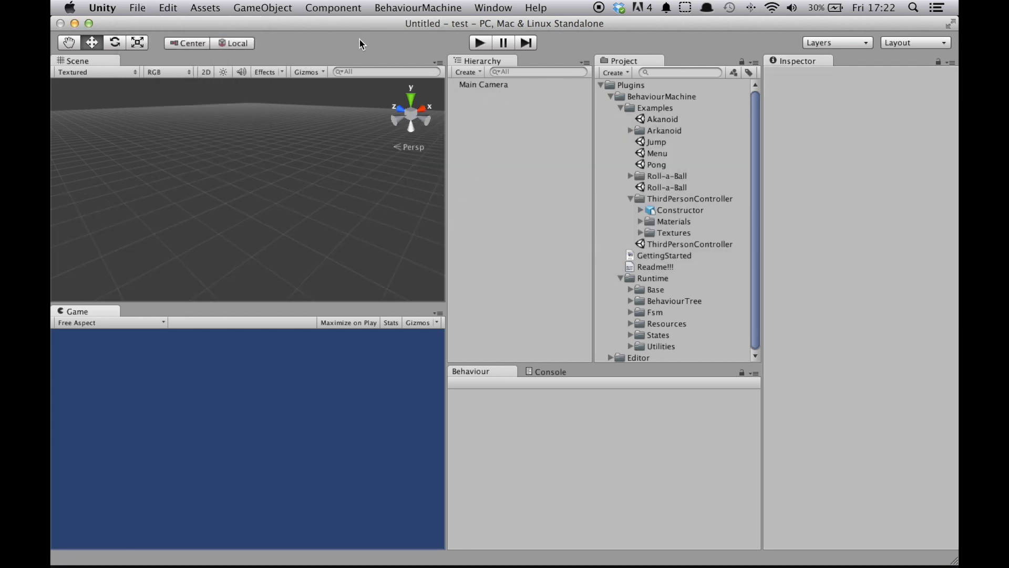
Step: Place the Constructor model from the ThirdPersonController folder in the scene hierarchy
{"action": "left_click", "coordinate": [257, 8]}
{"action": "mouse_move", "coordinate": [294, 40]}
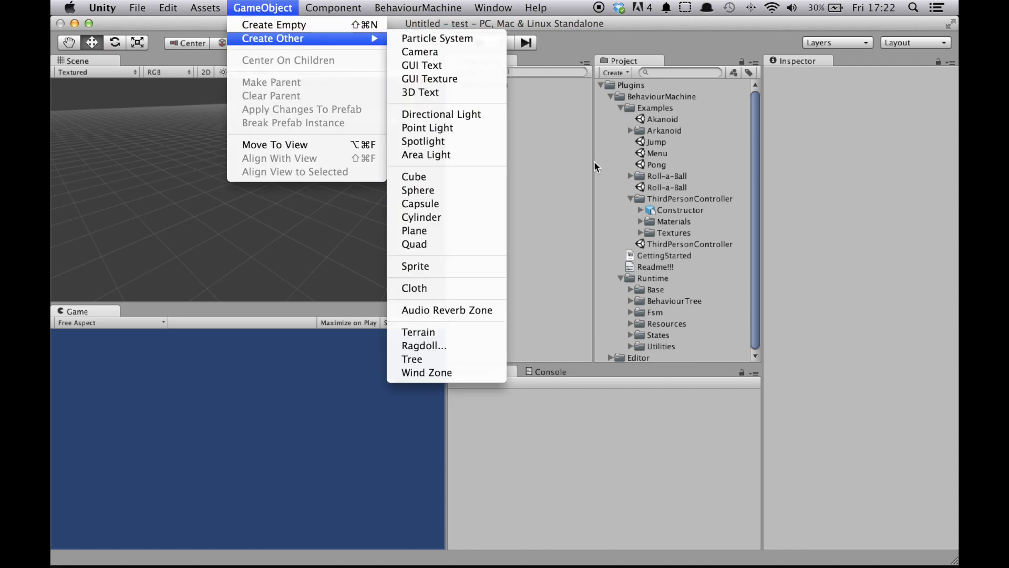
{"action": "left_click", "coordinate": [692, 209]}
{"action": "left_click_drag", "start_coordinate": [693, 208], "coordinate": [503, 115]}
Step: Add a plane and a directional light to the scene
{"action": "left_click", "coordinate": [257, 8]}
{"action": "mouse_move", "coordinate": [294, 39]}
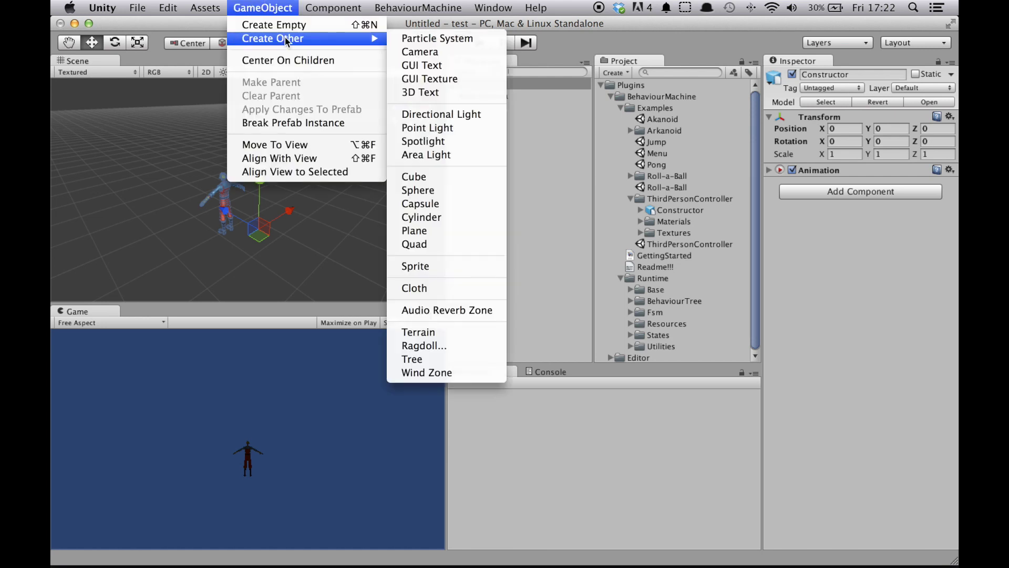
{"action": "left_click", "coordinate": [440, 231]}
{"action": "left_click", "coordinate": [257, 8]}
{"action": "mouse_move", "coordinate": [367, 42]}
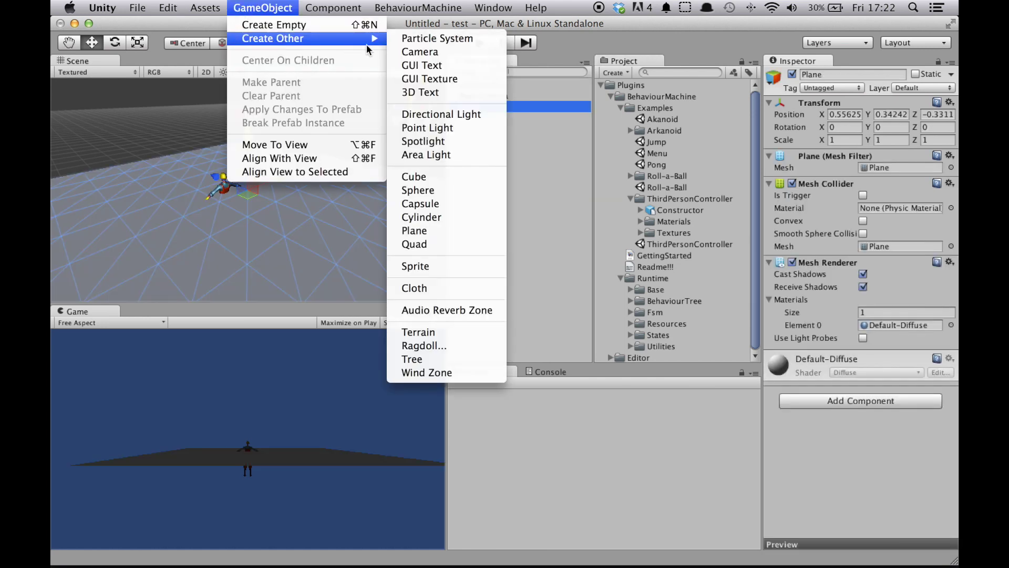
{"action": "left_click", "coordinate": [466, 115]}
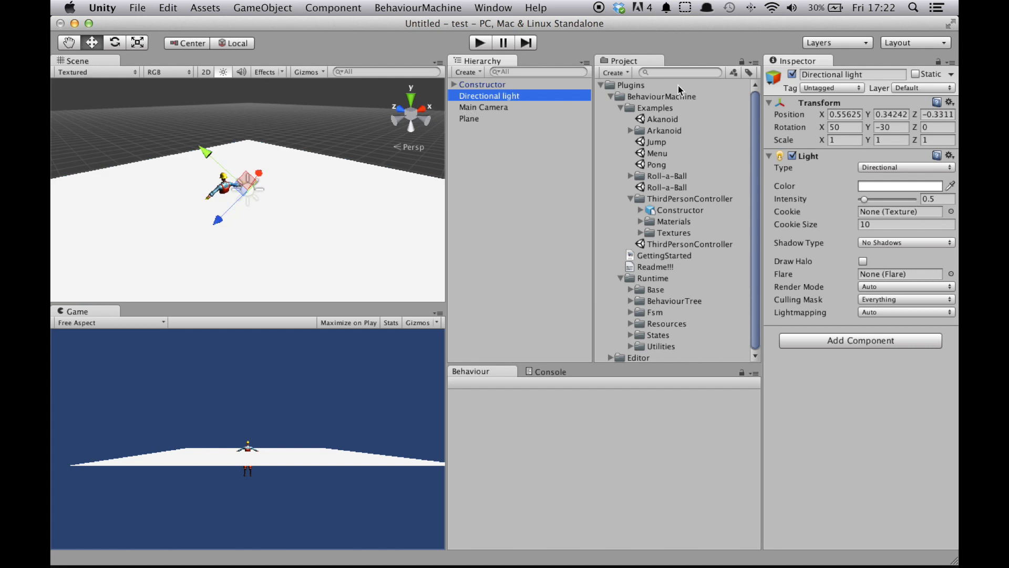
Step: Reset the Transform component of the plane
{"action": "left_click", "coordinate": [499, 120]}
{"action": "left_click", "coordinate": [949, 102]}
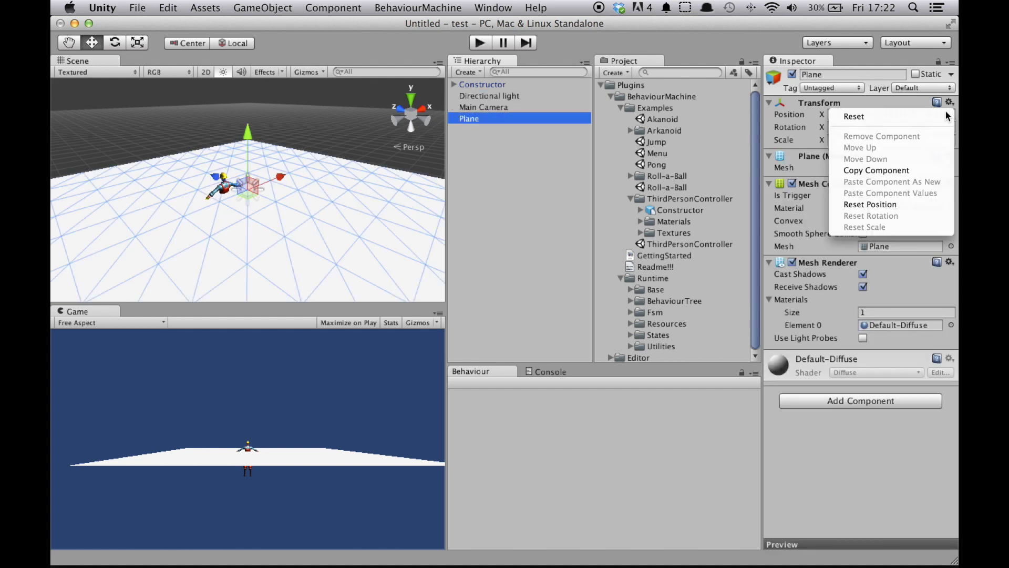
{"action": "left_click", "coordinate": [945, 117]}
Step: Add a Character Controller component to the Constructor object and set its Y position to 1
{"action": "left_click", "coordinate": [512, 85]}
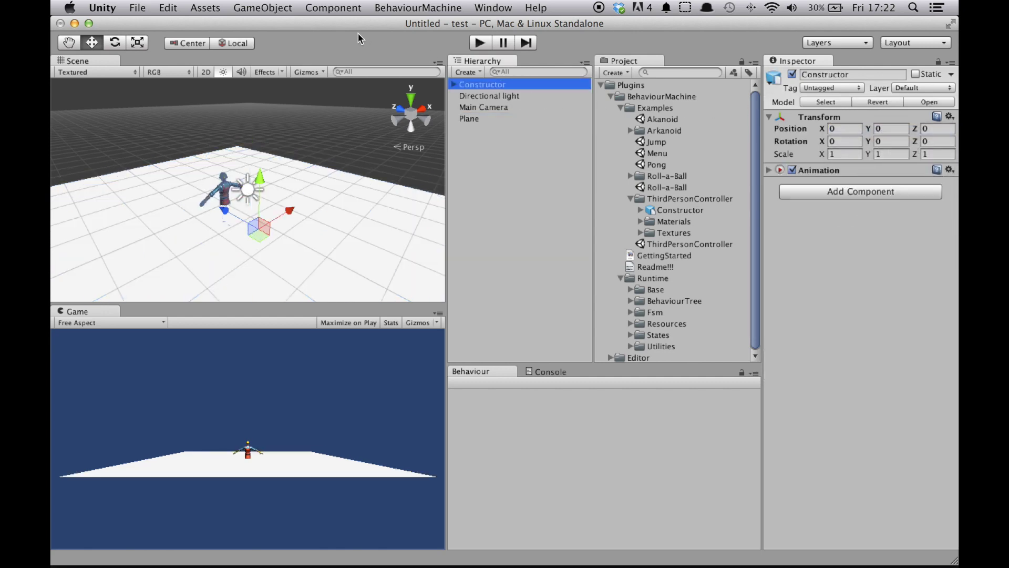
{"action": "left_click", "coordinate": [263, 7]}
{"action": "left_click", "coordinate": [271, 185]}
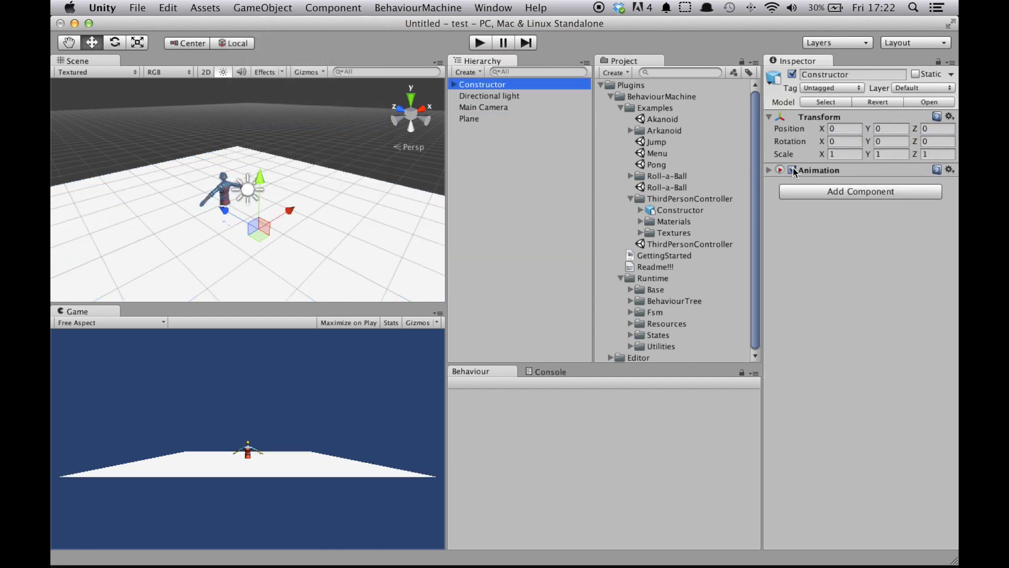
{"action": "left_click", "coordinate": [836, 191]}
{"action": "type", "text": "chara"}
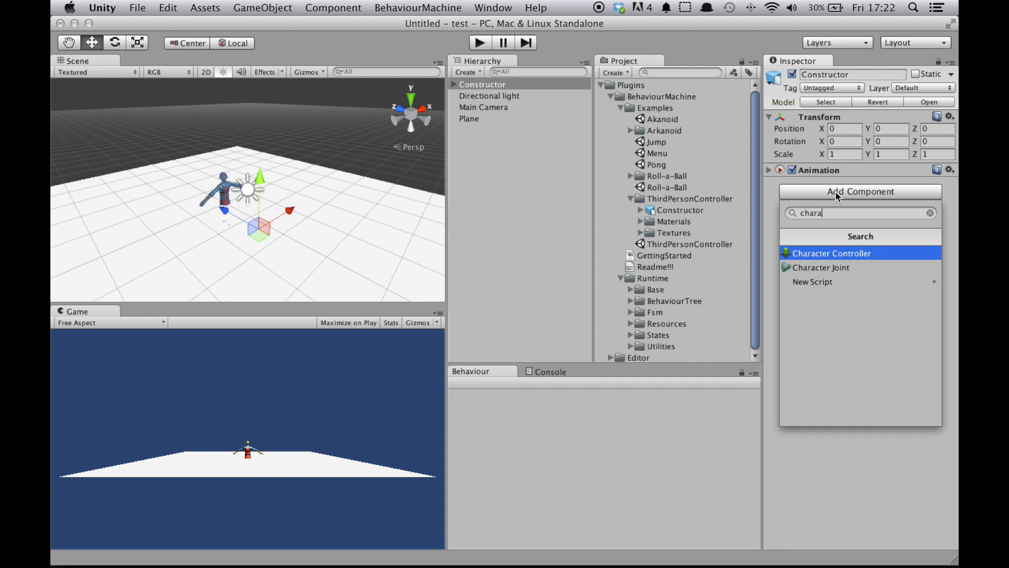
{"action": "key", "text": "Return"}
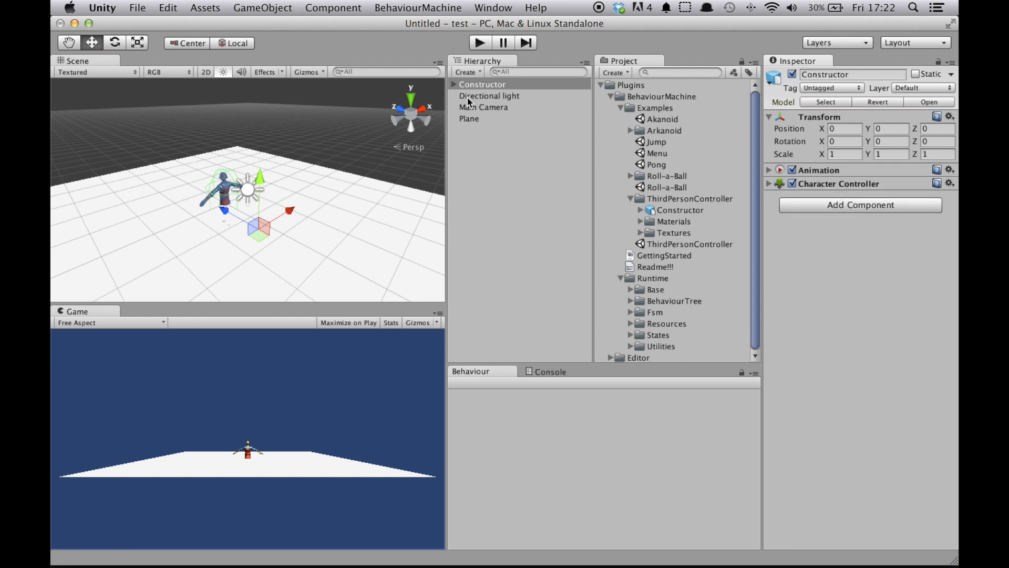
{"action": "left_click", "coordinate": [880, 128]}
{"action": "type", "text": "1"}
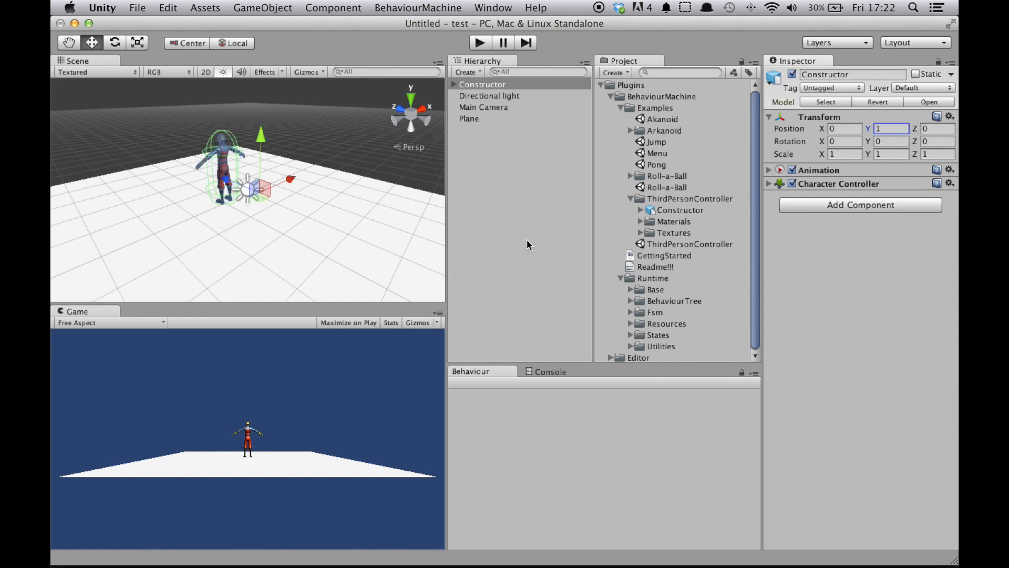
Step: Set the Main Camera's position to Y 3 and Z -4.5, and its X rotation to 30
{"action": "left_click", "coordinate": [514, 107]}
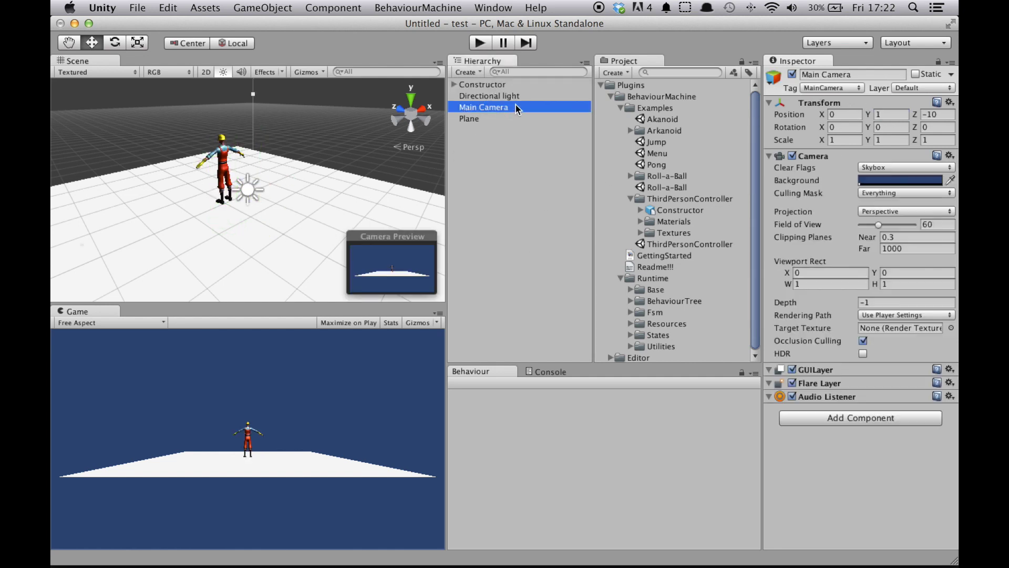
{"action": "left_click", "coordinate": [908, 114]}
{"action": "type", "text": "3"}
{"action": "left_click", "coordinate": [941, 114]}
{"action": "type", "text": "-4.5"}
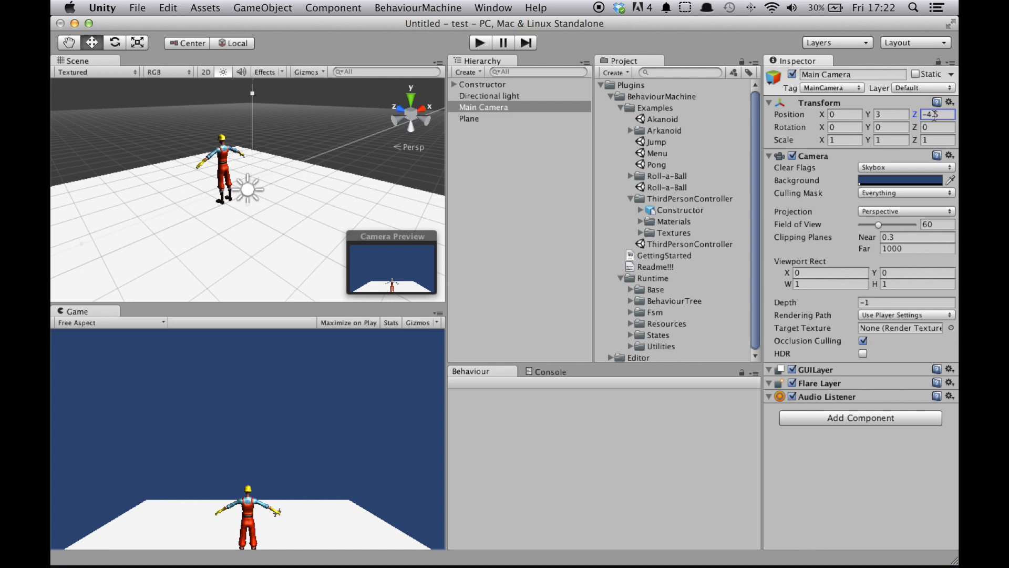
{"action": "left_click", "coordinate": [838, 127]}
{"action": "type", "text": "30"}
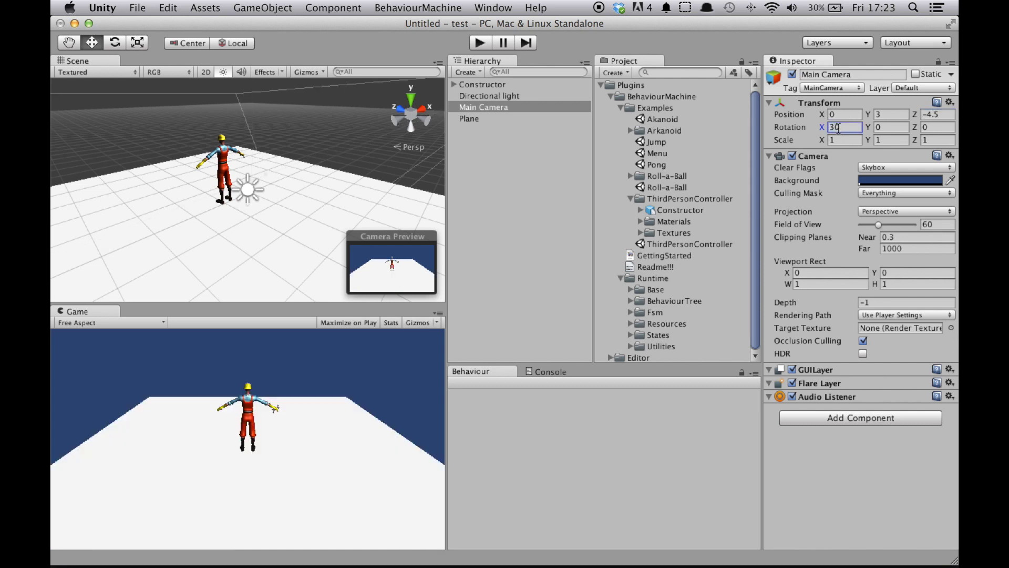
Step: Select the Constructor object in the scene hierarchy
{"action": "left_click", "coordinate": [518, 85]}
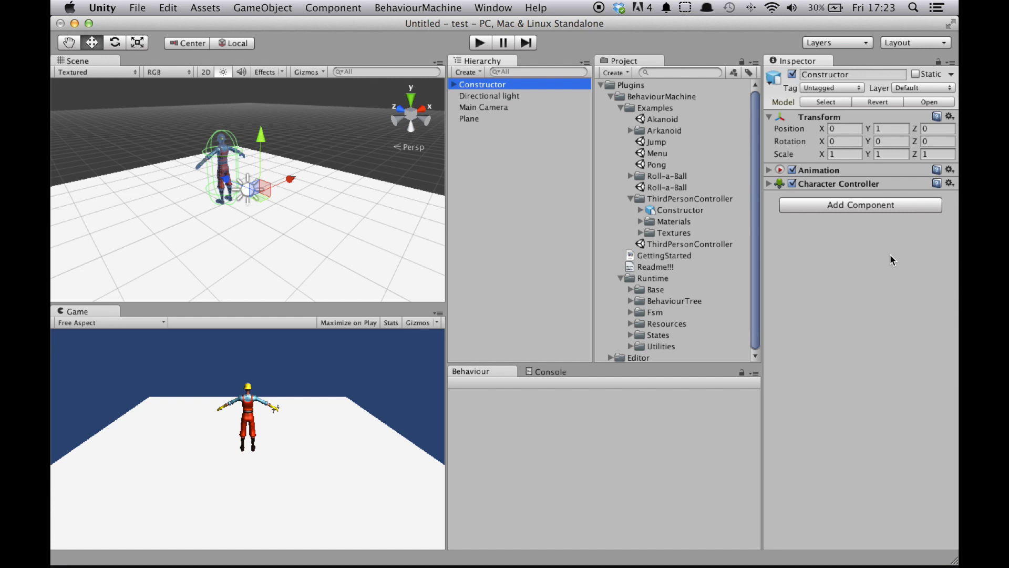
{"action": "left_click", "coordinate": [850, 204]}
{"action": "type", "text": "beha"}
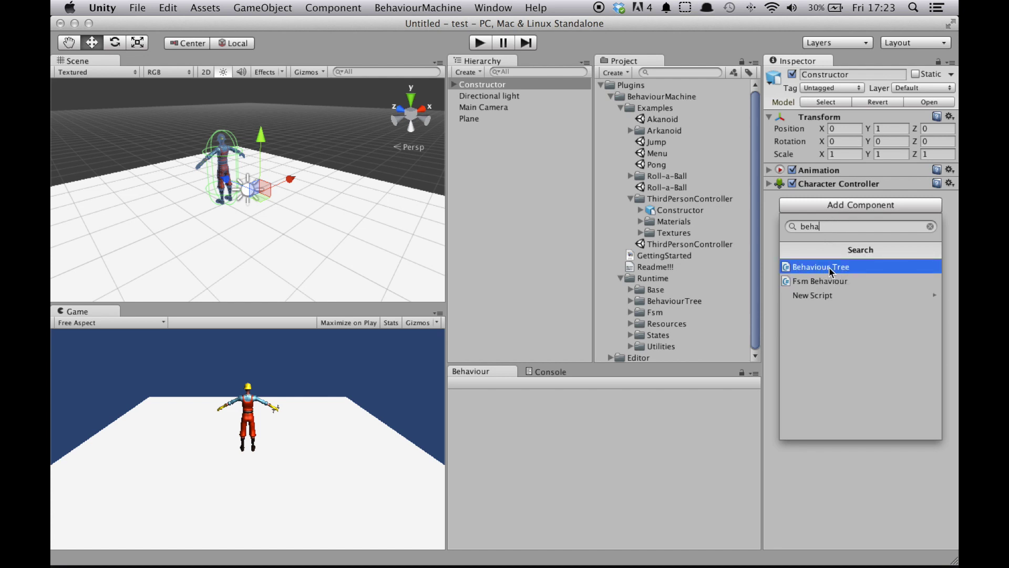
{"action": "left_click", "coordinate": [618, 434]}
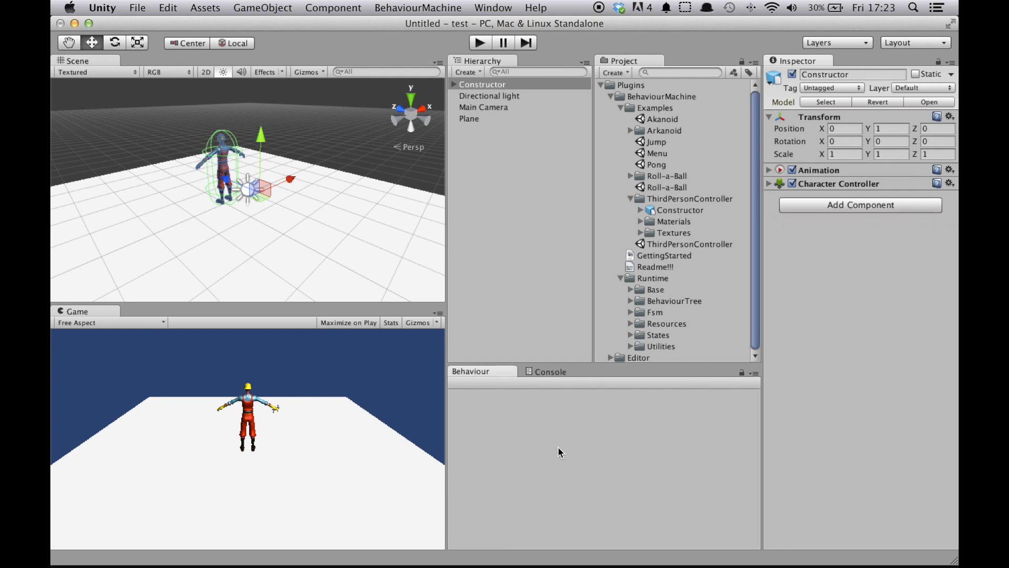
Step: Add a BehaviourTree to the Constructor from the Behaviour window and set its state name to Controller
{"action": "right_click", "coordinate": [559, 447]}
{"action": "mouse_move", "coordinate": [559, 451]}
{"action": "mouse_move", "coordinate": [716, 453]}
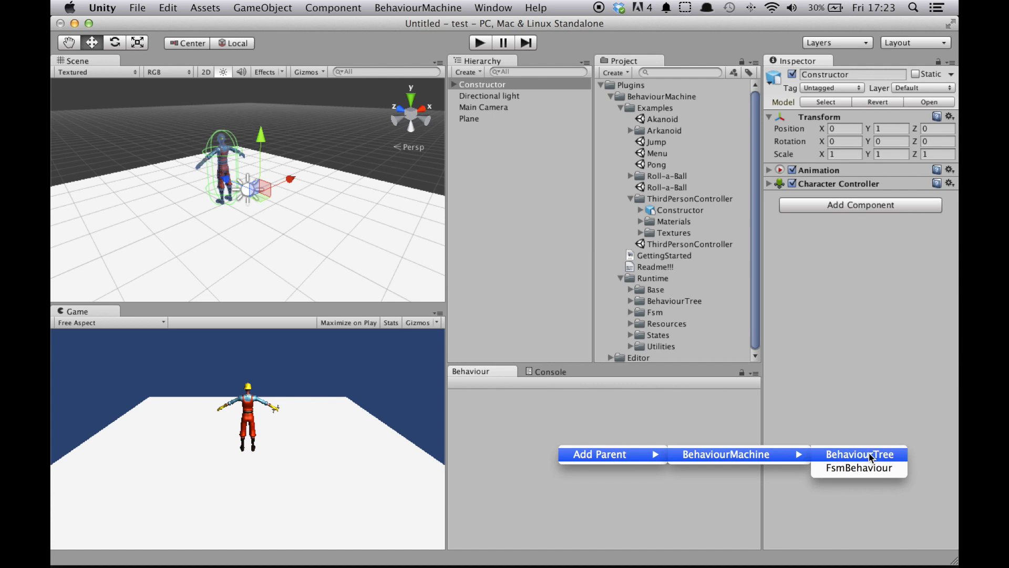
{"action": "left_click", "coordinate": [868, 454]}
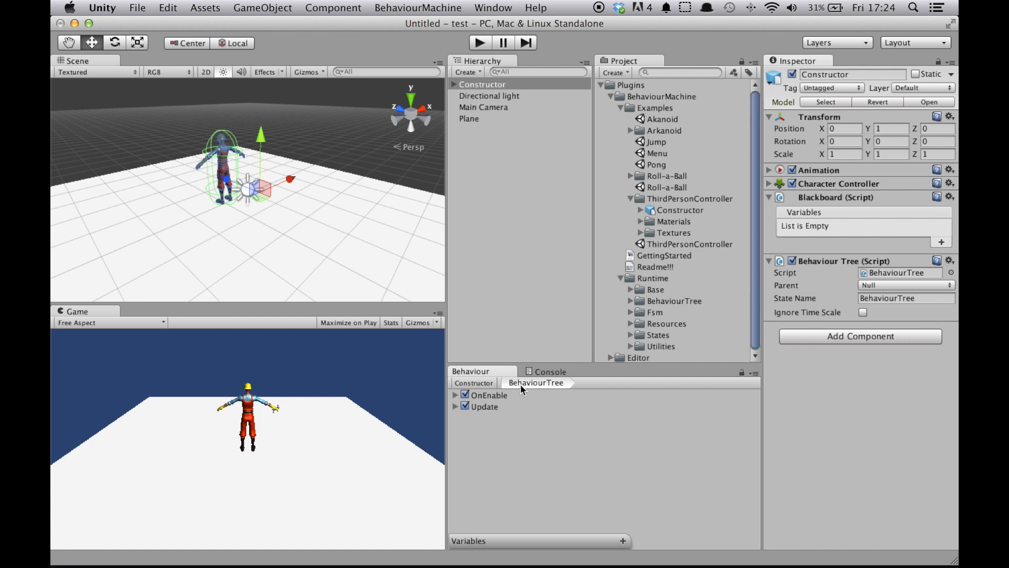
{"action": "left_click", "coordinate": [891, 298]}
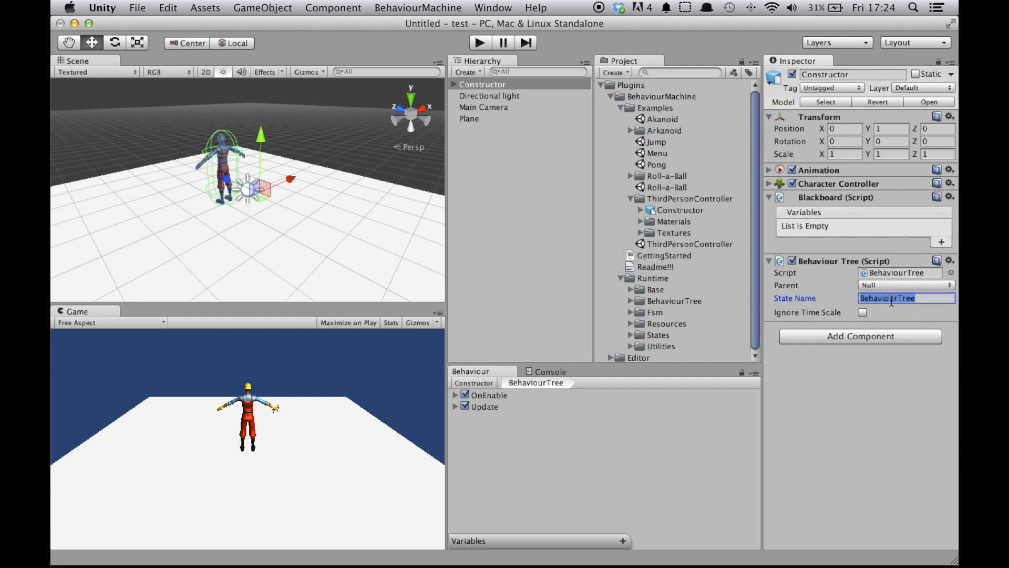
{"action": "type", "text": "Controller"}
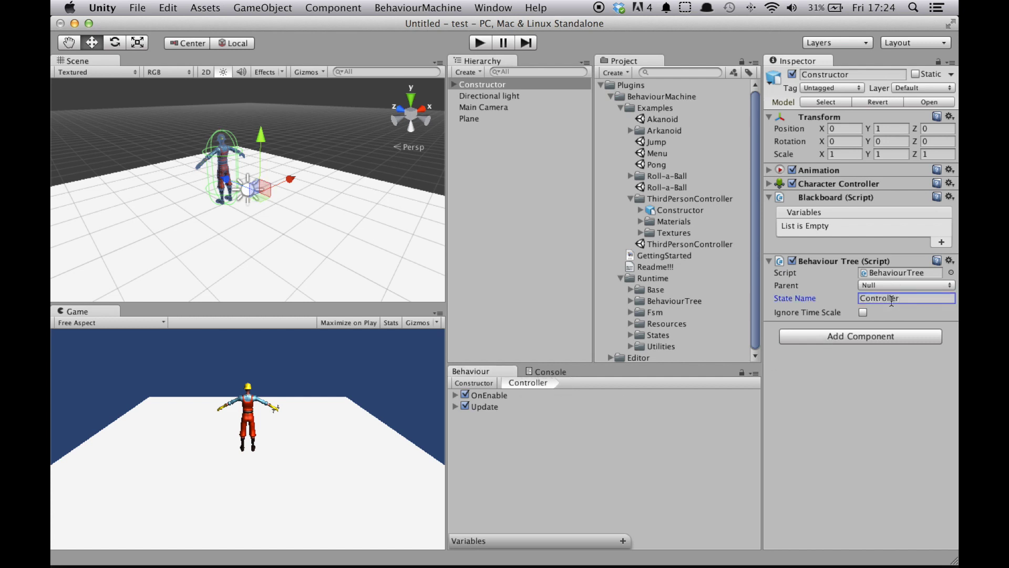
Step: Examine the properties and descriptions of the Controller tree's OnEnable and Update nodes
{"action": "left_click", "coordinate": [492, 397]}
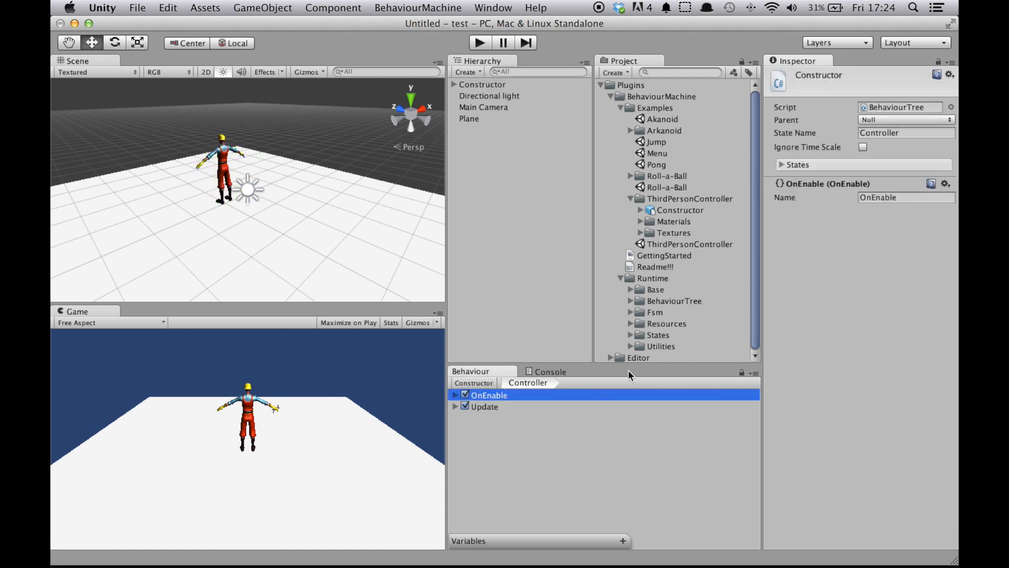
{"action": "left_click", "coordinate": [488, 406]}
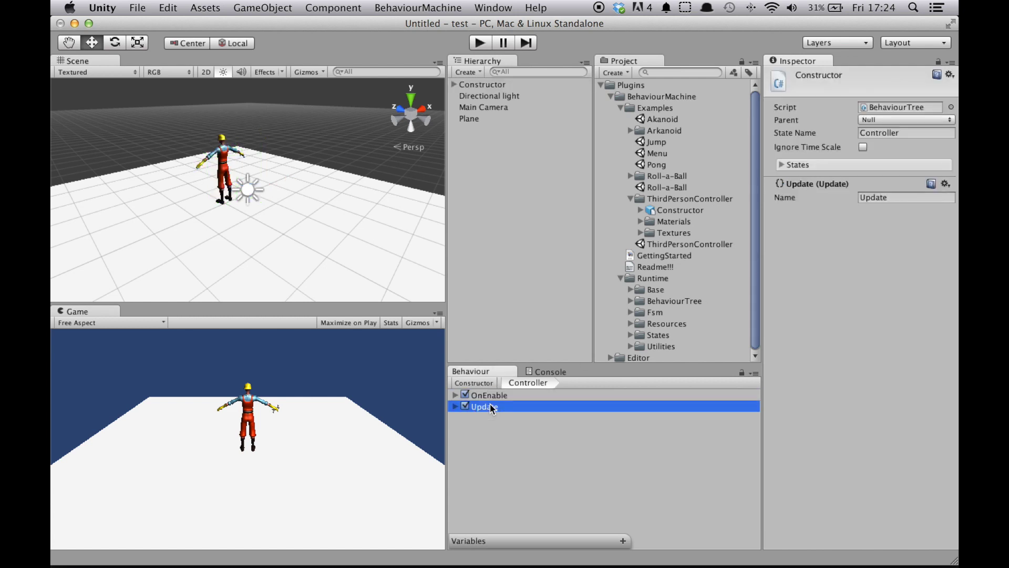
{"action": "left_click", "coordinate": [500, 395]}
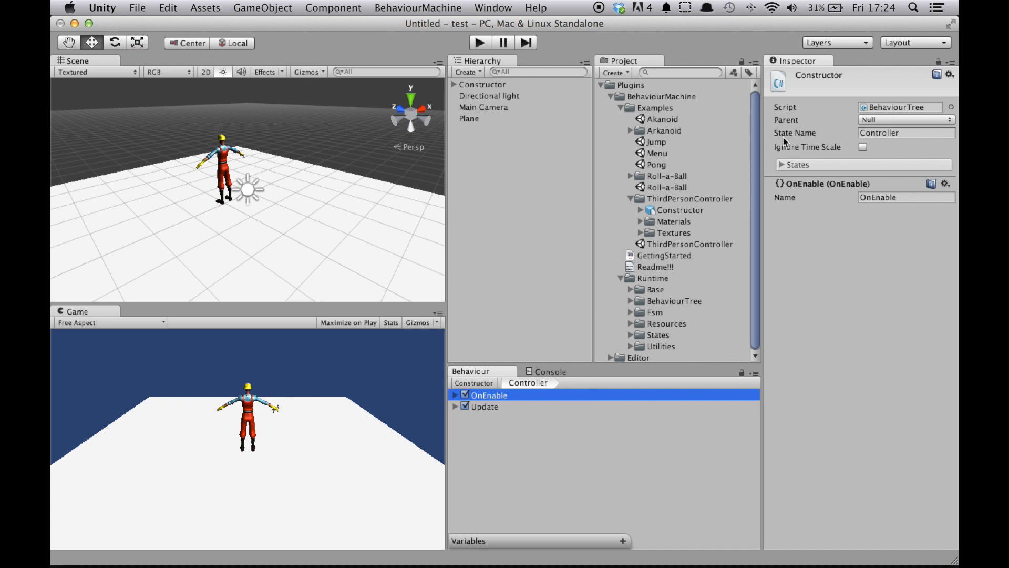
{"action": "left_click", "coordinate": [481, 382]}
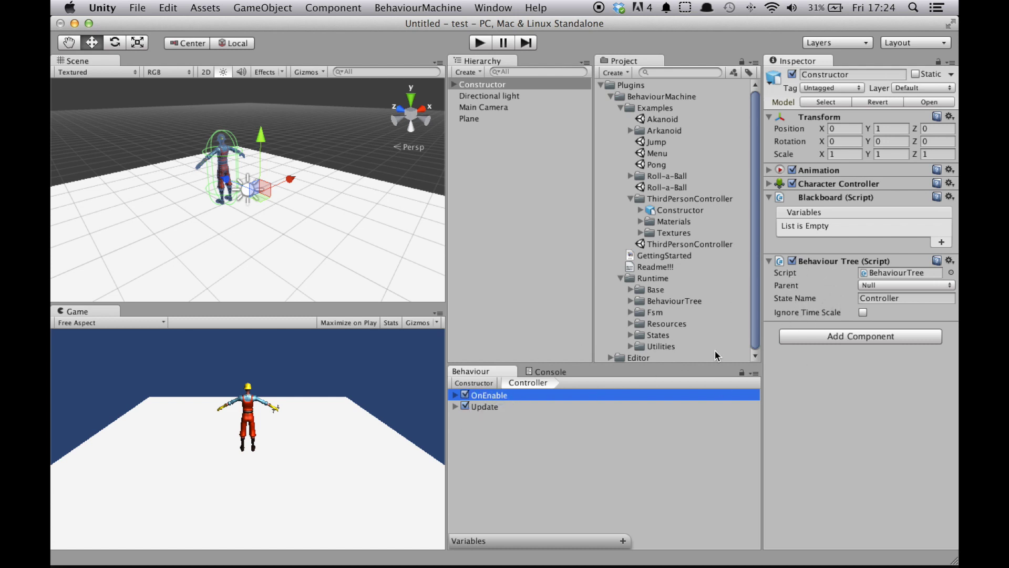
{"action": "left_click", "coordinate": [489, 394]}
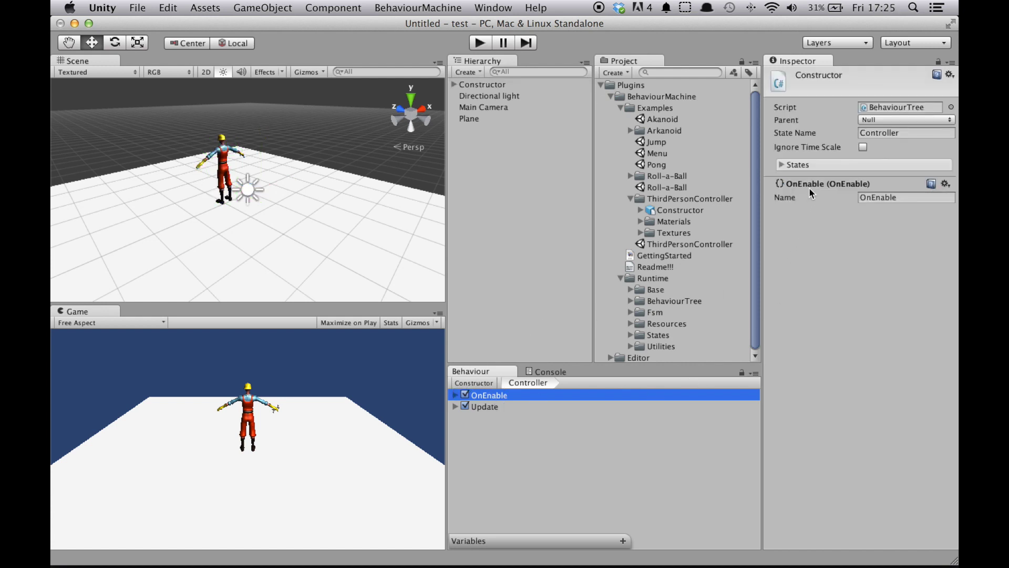
{"action": "mouse_move", "coordinate": [811, 183]}
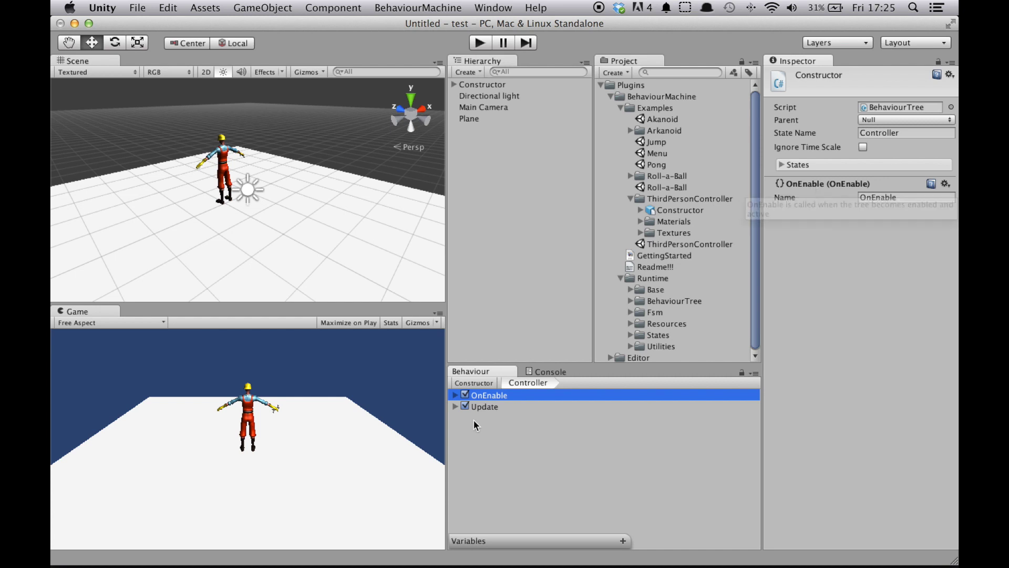
{"action": "left_click", "coordinate": [488, 407]}
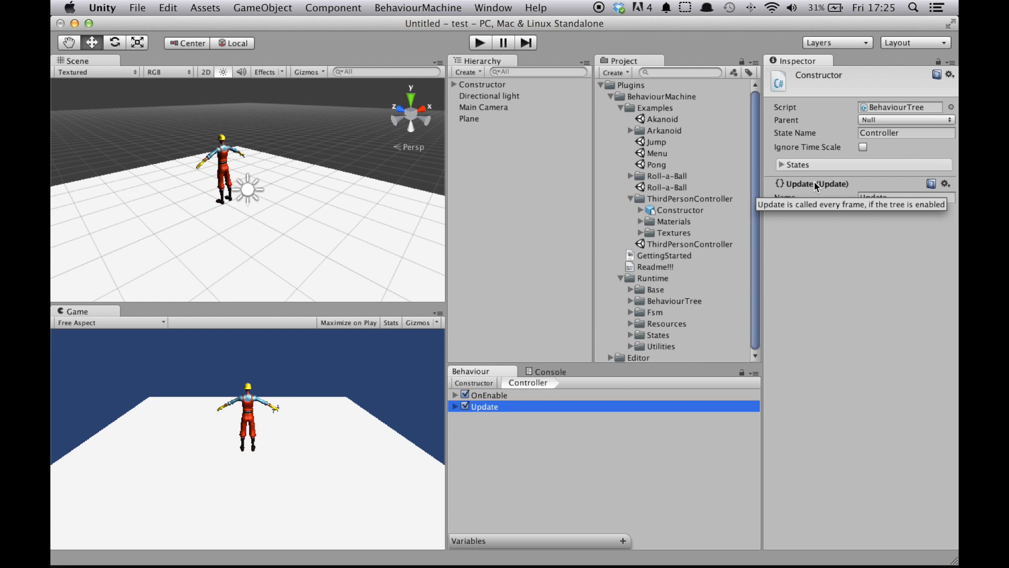
{"action": "left_click", "coordinate": [515, 430]}
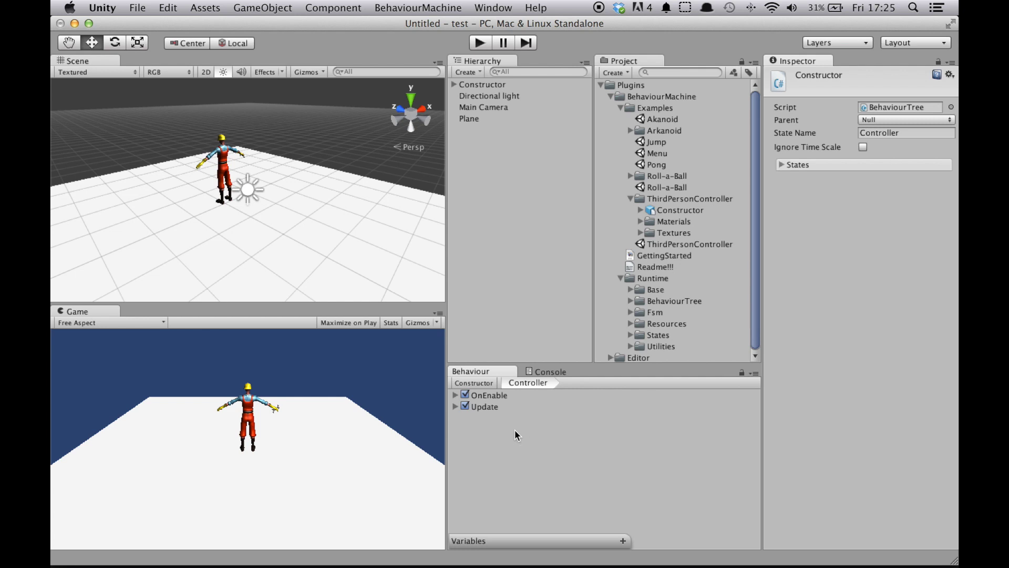
Step: Browse the node categories for OnEnable and examine the Debug Log node in a temporarily docked Add Node window
{"action": "right_click", "coordinate": [507, 398]}
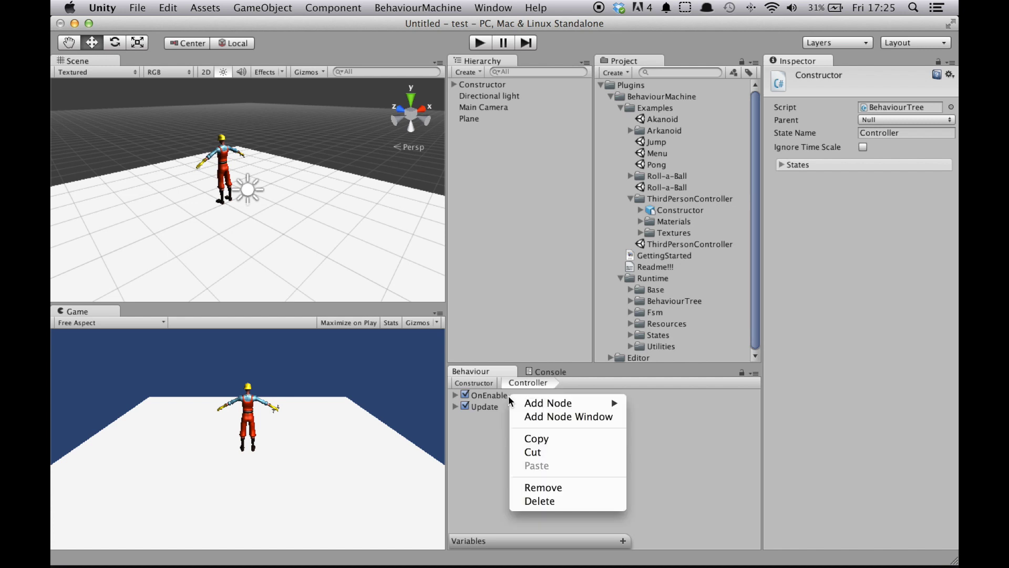
{"action": "mouse_move", "coordinate": [519, 402]}
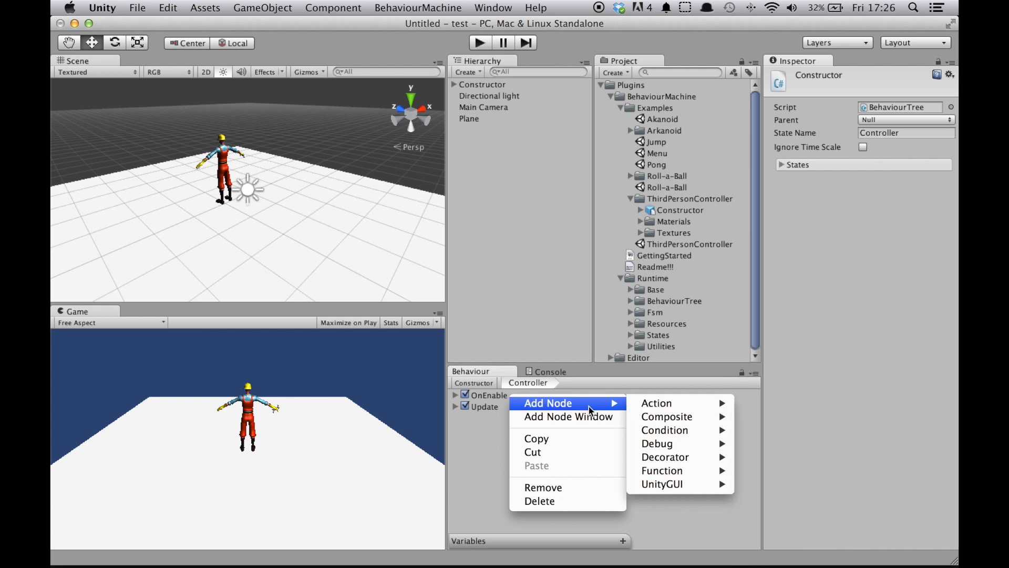
{"action": "mouse_move", "coordinate": [660, 411]}
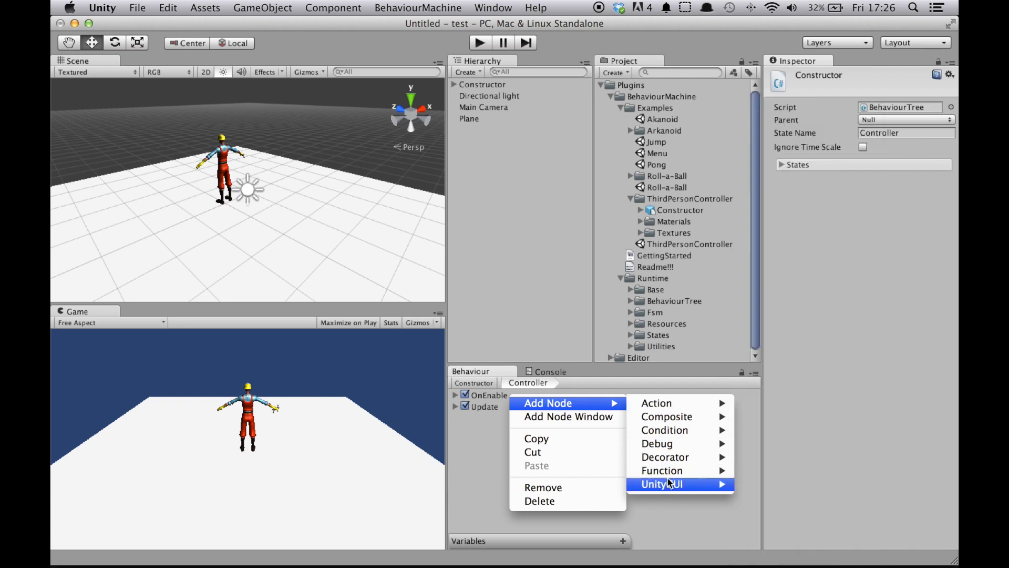
{"action": "mouse_move", "coordinate": [665, 444]}
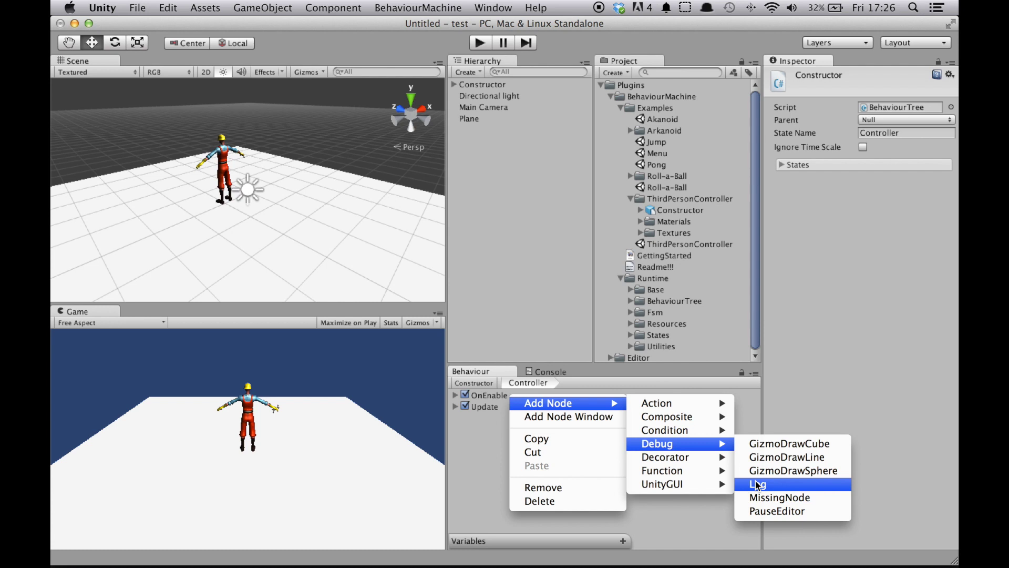
{"action": "left_click", "coordinate": [582, 418]}
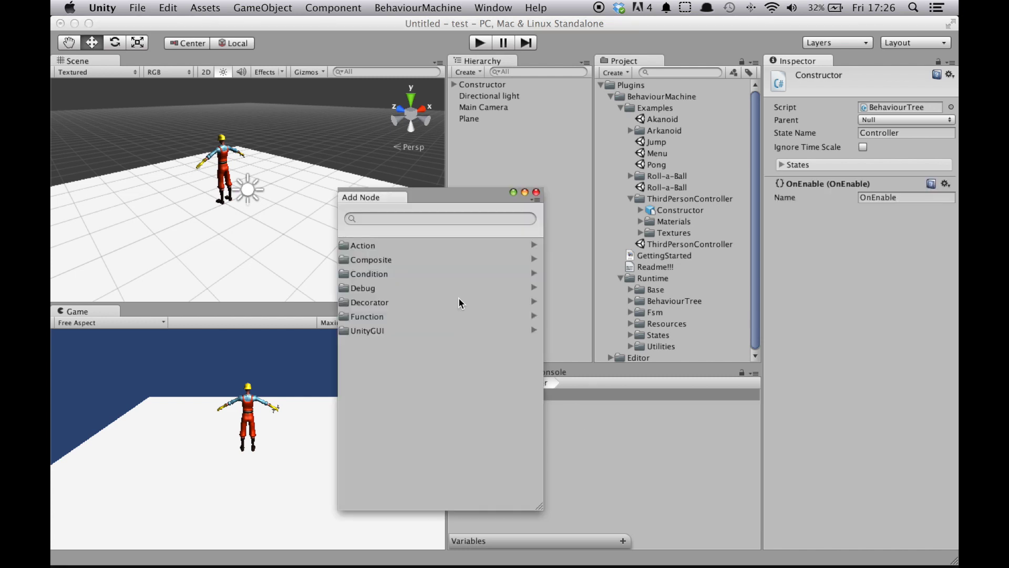
{"action": "left_click_drag", "start_coordinate": [369, 200], "coordinate": [132, 63]}
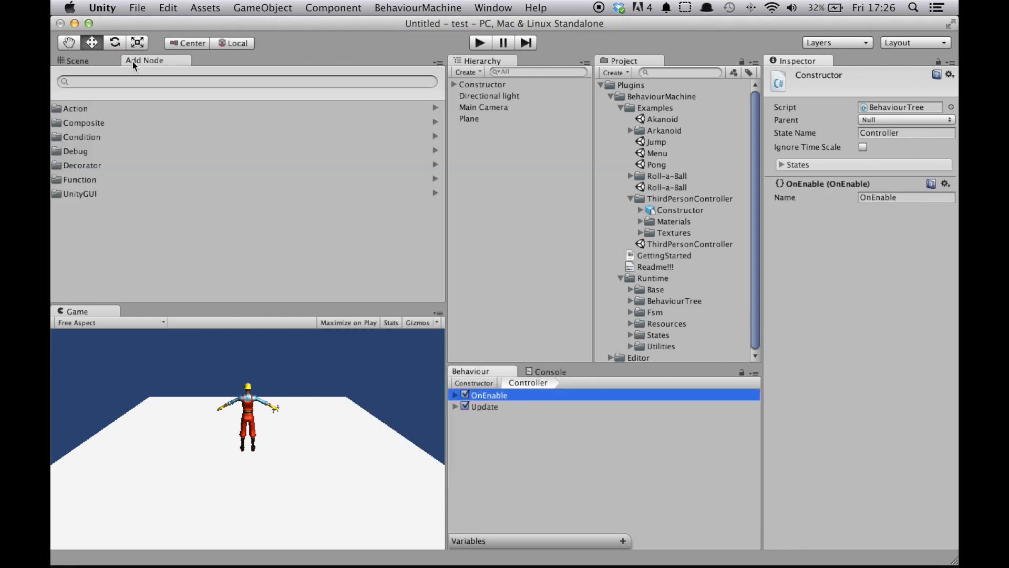
{"action": "left_click", "coordinate": [77, 150]}
{"action": "left_click", "coordinate": [73, 150]}
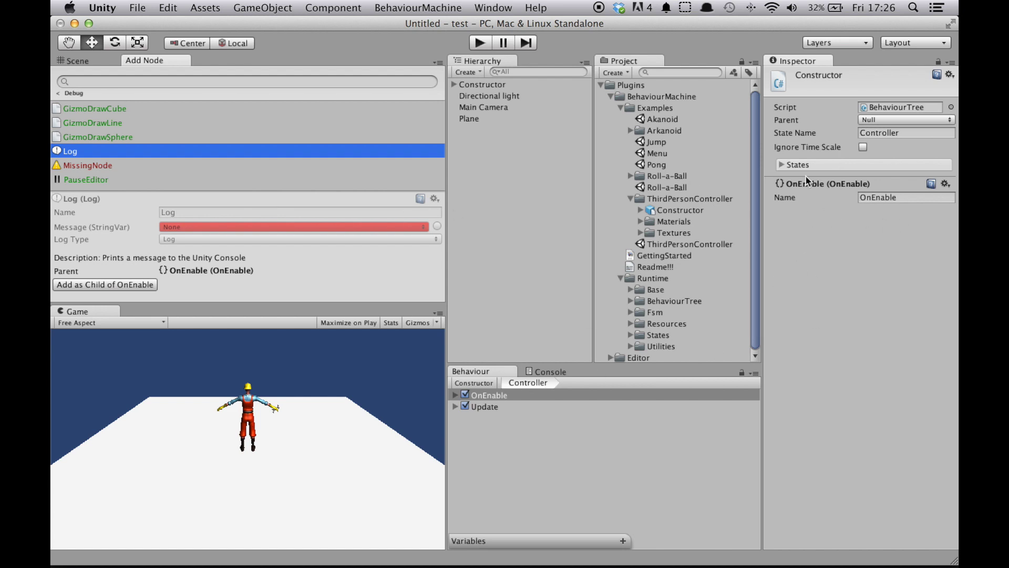
{"action": "right_click", "coordinate": [177, 61]}
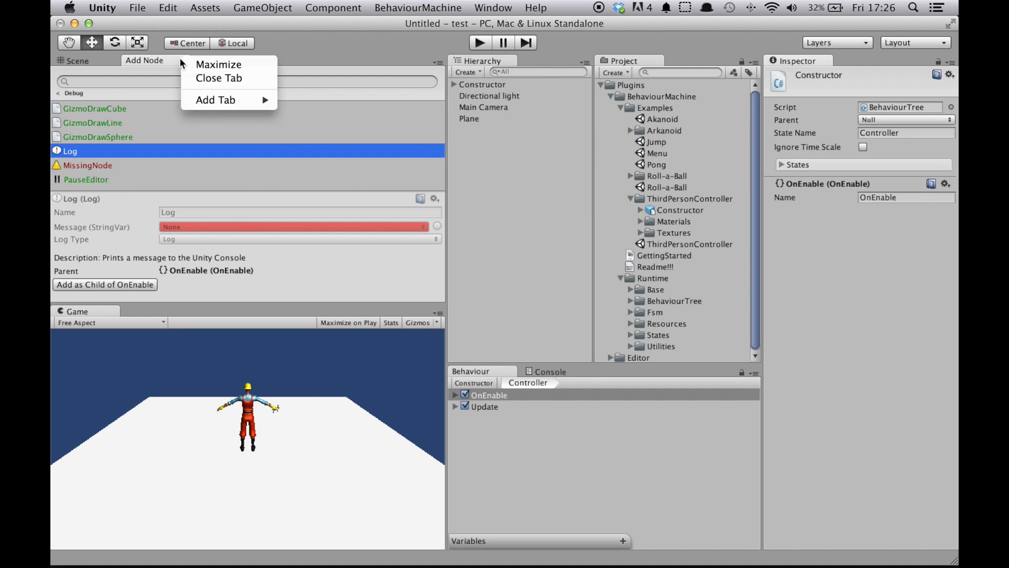
{"action": "left_click", "coordinate": [207, 78]}
Step: Find the Log script by searching the project for "log" and add it as a child node of OnEnable
{"action": "left_click", "coordinate": [666, 71]}
{"action": "type", "text": "lo"}
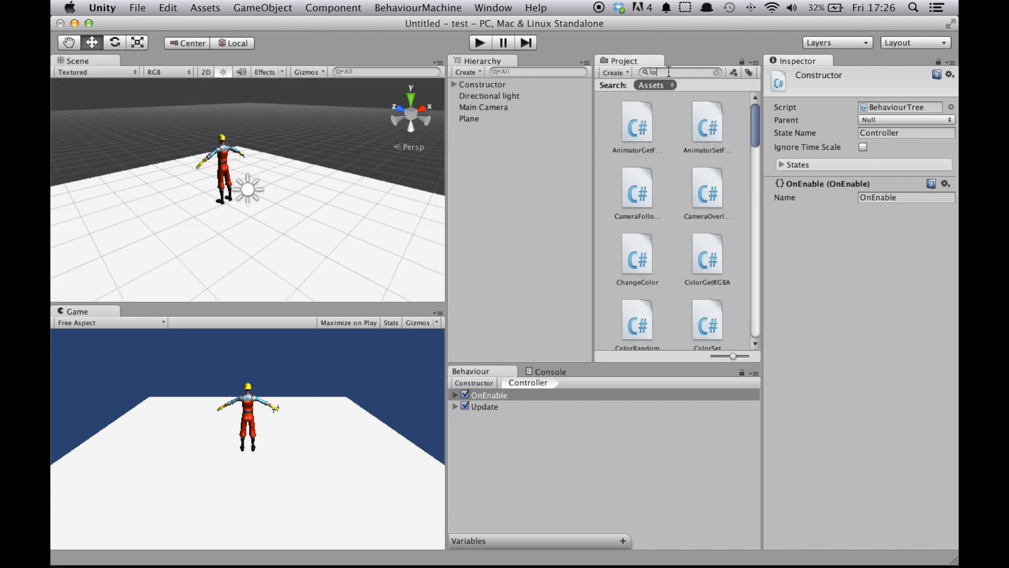
{"action": "type", "text": "g"}
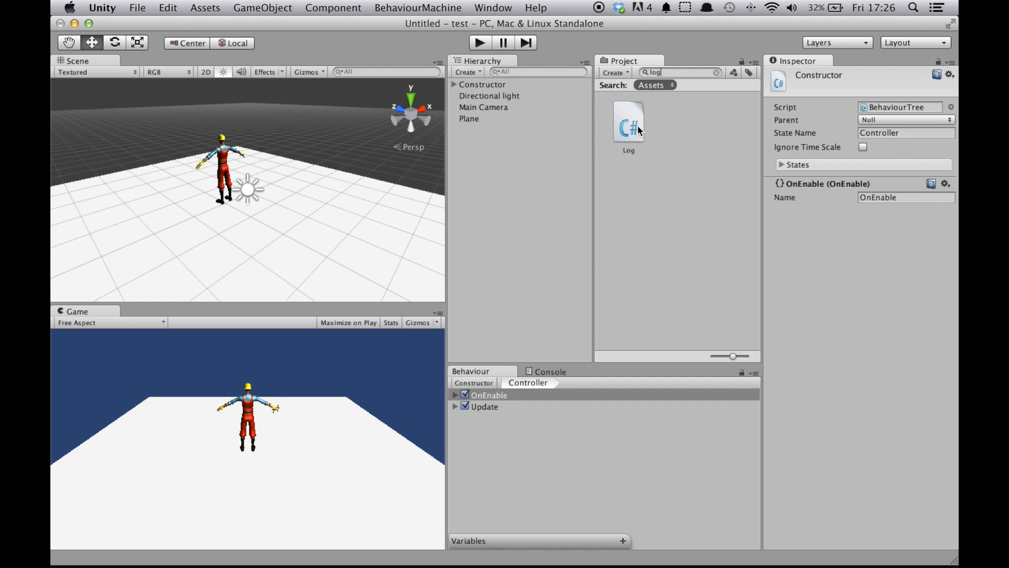
{"action": "left_click_drag", "start_coordinate": [635, 127], "coordinate": [483, 397]}
{"action": "left_click", "coordinate": [716, 73]}
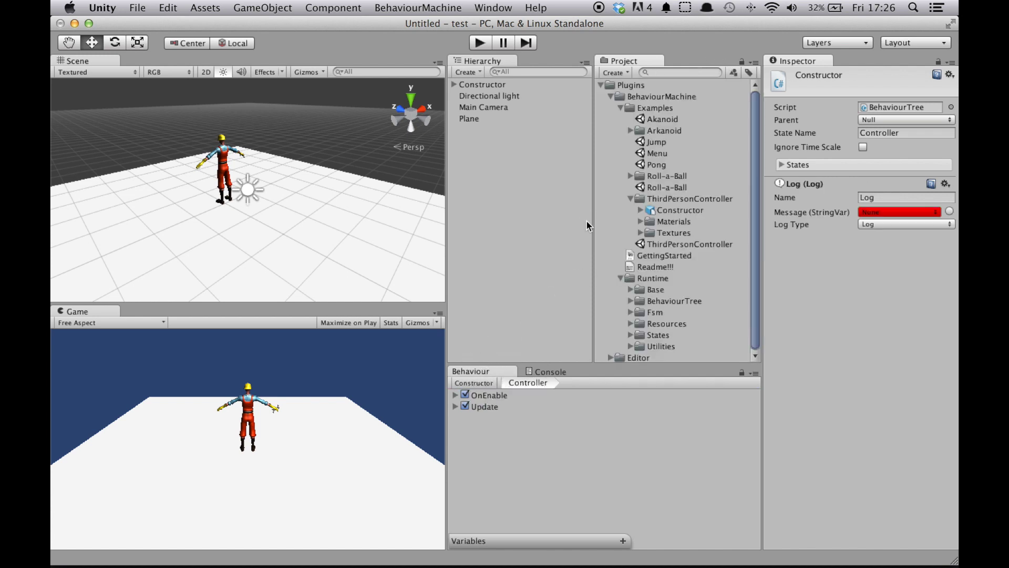
{"action": "left_click", "coordinate": [454, 395]}
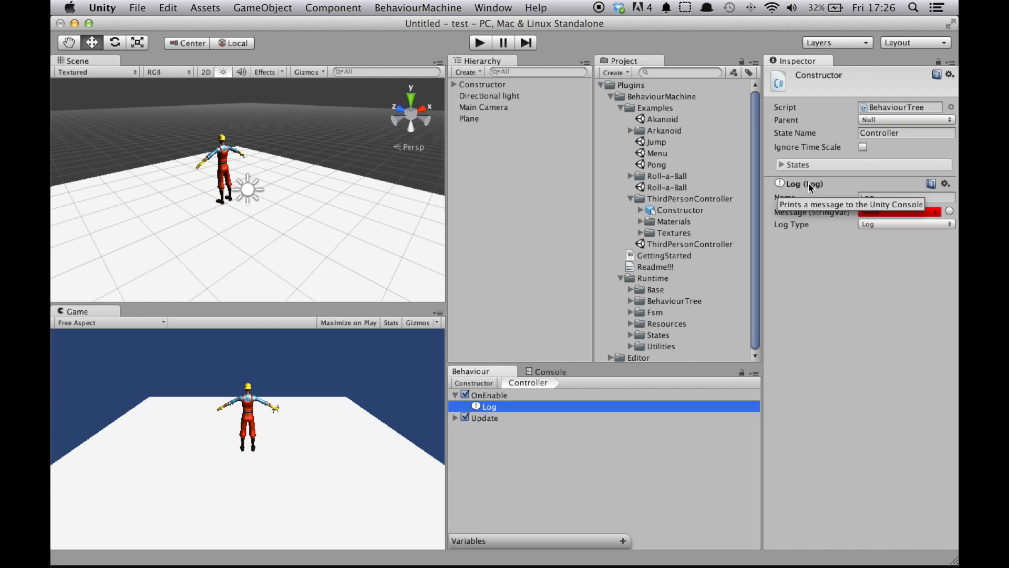
Step: Dock the Console window beside the Scene view
{"action": "left_click_drag", "start_coordinate": [538, 368], "coordinate": [153, 61]}
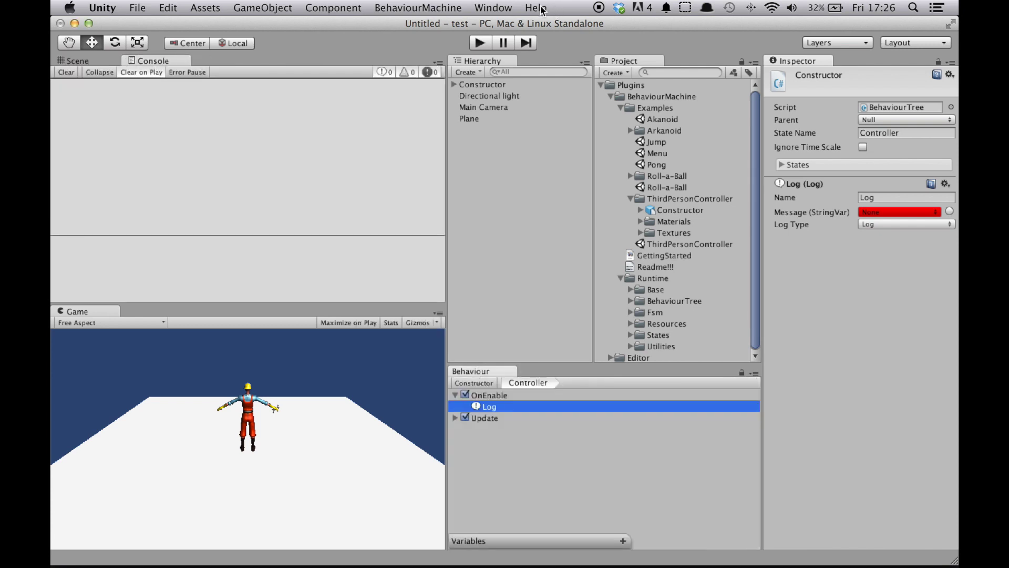
{"action": "left_click", "coordinate": [493, 8]}
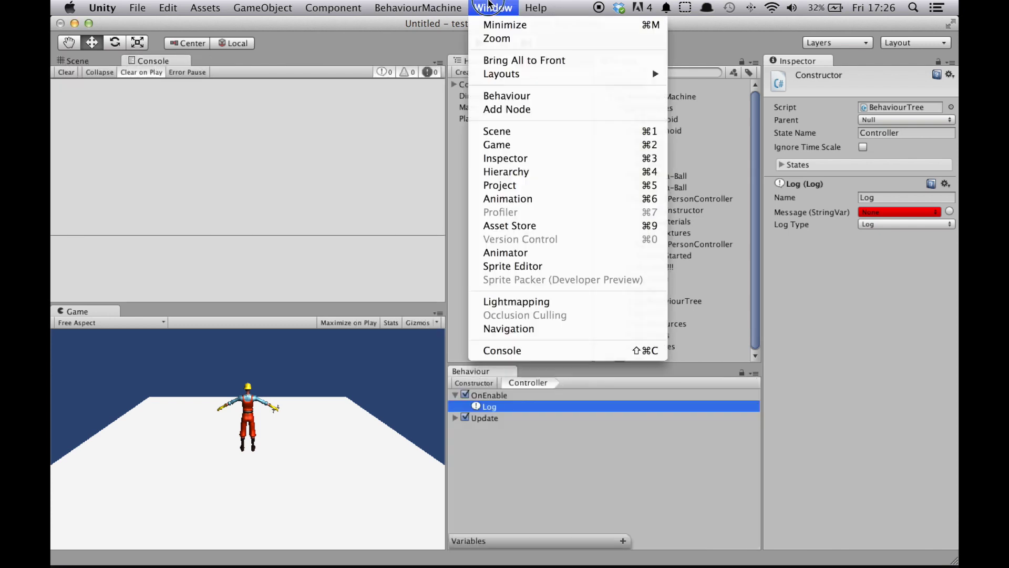
{"action": "left_click", "coordinate": [534, 358]}
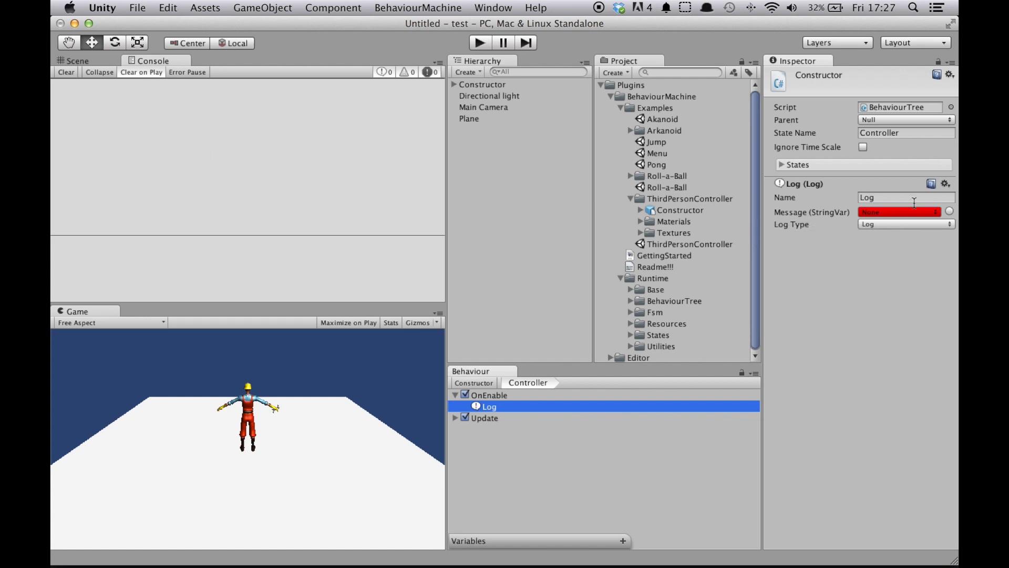
Step: Set the Log node's Message to the directly entered text "Hello World"
{"action": "left_click", "coordinate": [950, 212]}
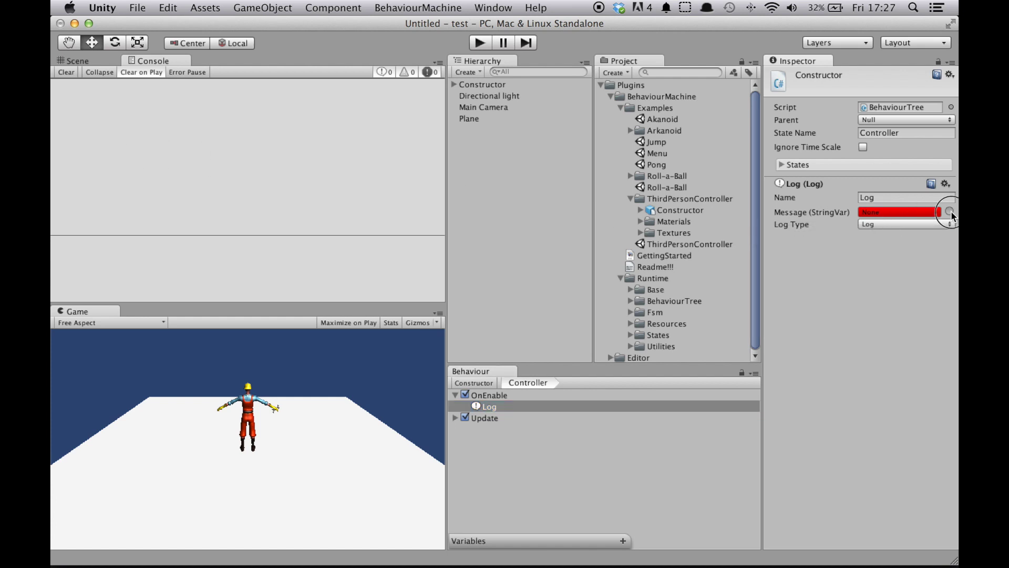
{"action": "left_click", "coordinate": [911, 213]}
{"action": "type", "text": "HEl"}
{"action": "key", "text": "BackSpace"}
{"action": "key", "text": "BackSpace"}
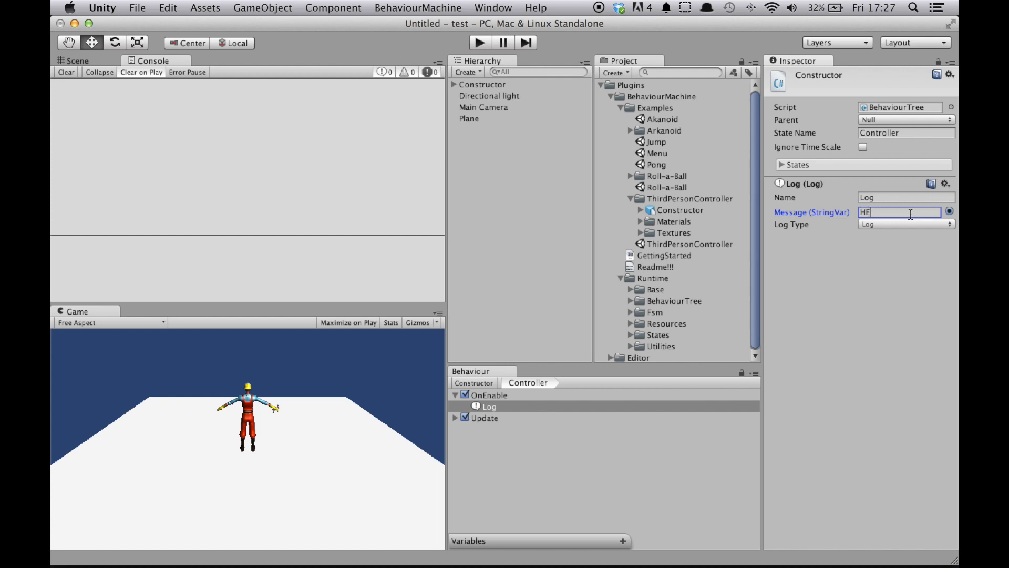
{"action": "type", "text": "ello World"}
Step: Run the scene and inspect the Log node's console entry and the Update node in the behaviour tree
{"action": "left_click", "coordinate": [480, 43]}
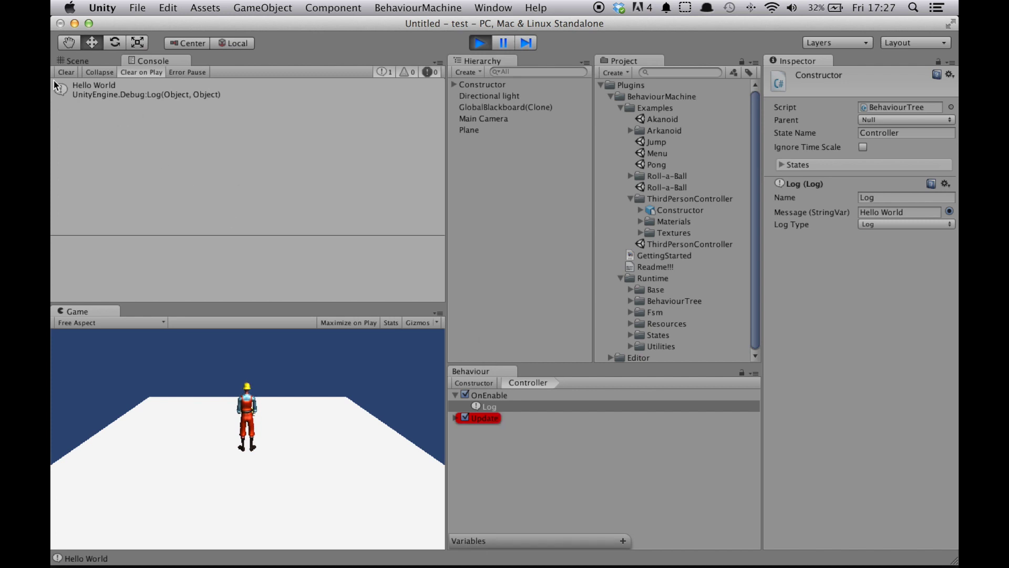
{"action": "left_click", "coordinate": [100, 96]}
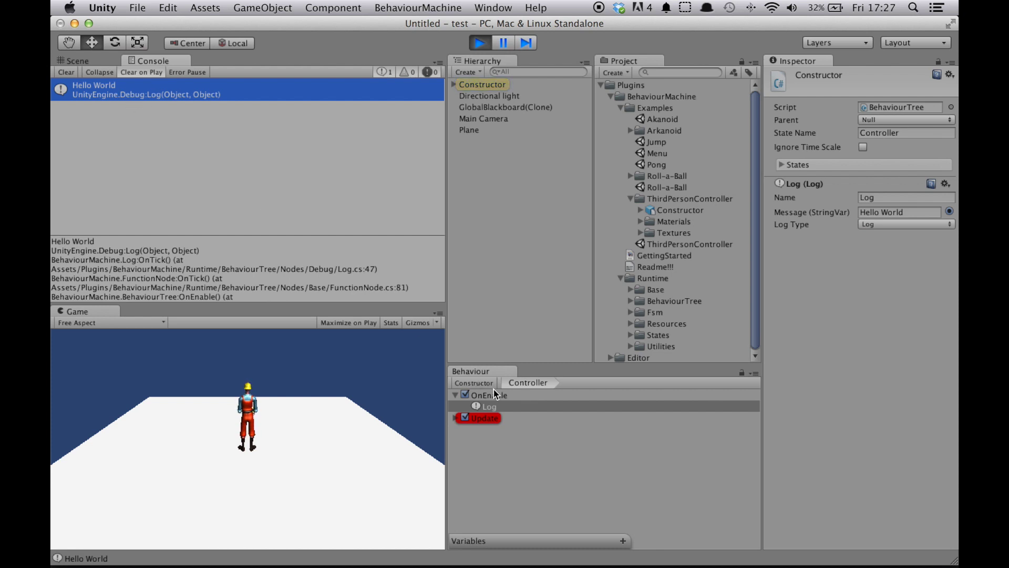
{"action": "left_click", "coordinate": [514, 418]}
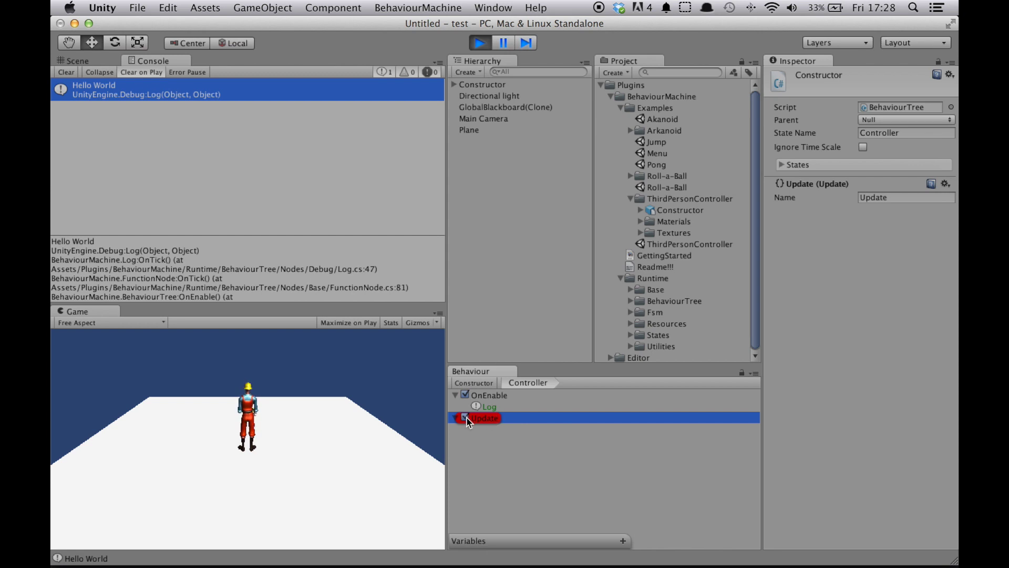
Step: In the running scene, test moving the Log node under Update and appending "jhkjhjhjkh" to its Message, ending with the scene stopped
{"action": "left_click", "coordinate": [495, 408]}
{"action": "left_click_drag", "start_coordinate": [495, 407], "coordinate": [492, 417]}
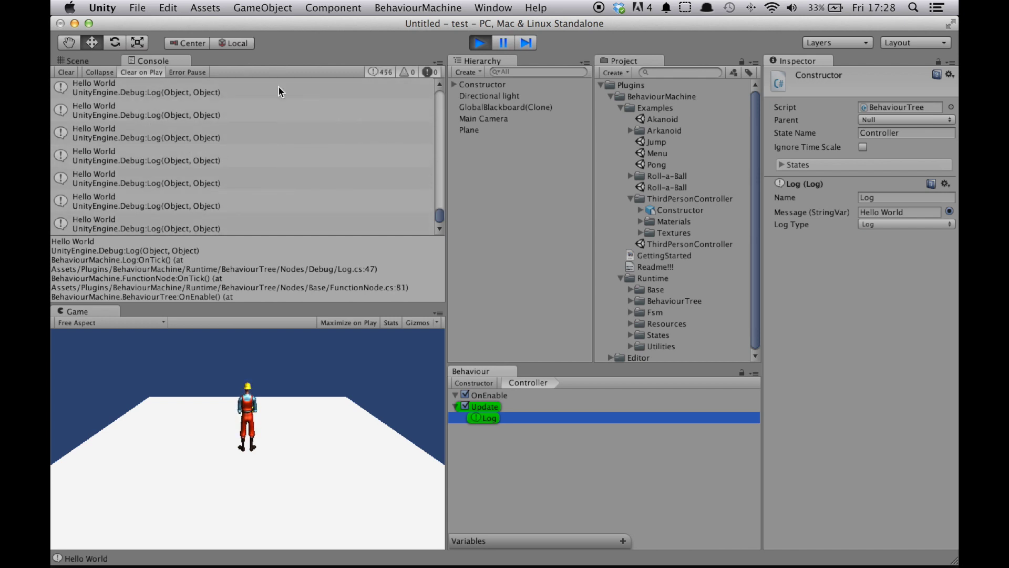
{"action": "left_click", "coordinate": [919, 211]}
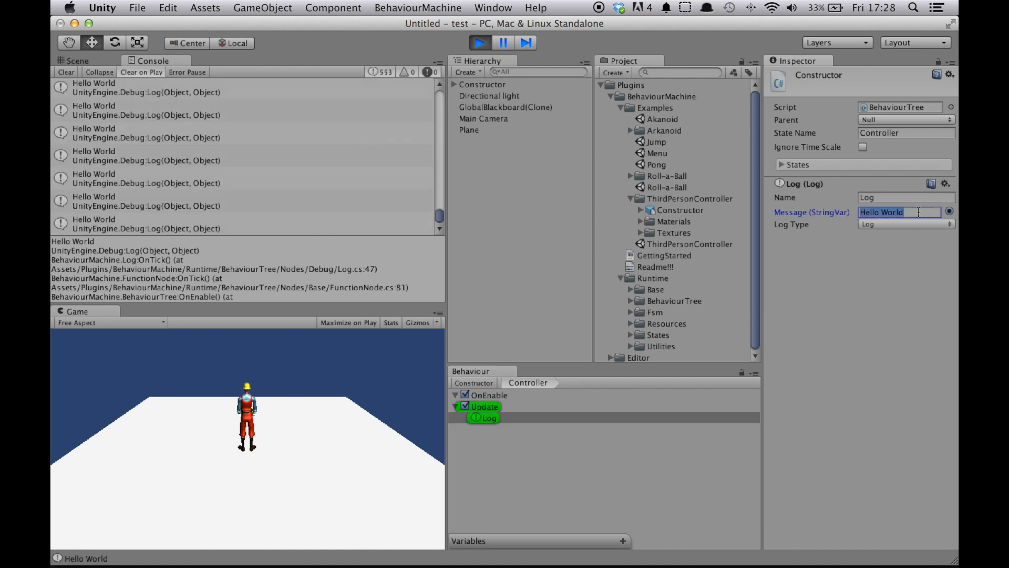
{"action": "left_click", "coordinate": [919, 212]}
{"action": "type", "text": "jhkjhjhjkh"}
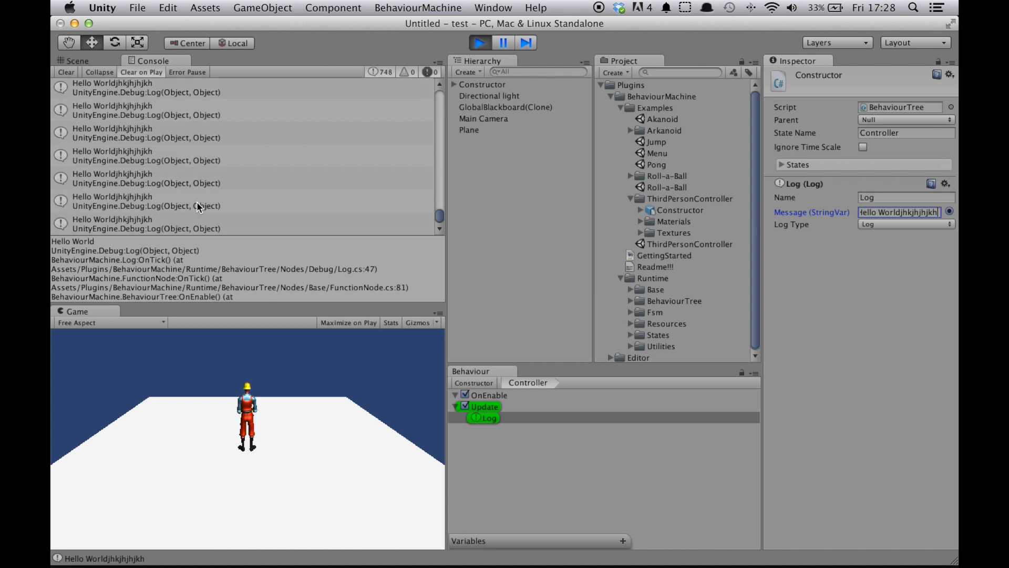
{"action": "left_click", "coordinate": [479, 43]}
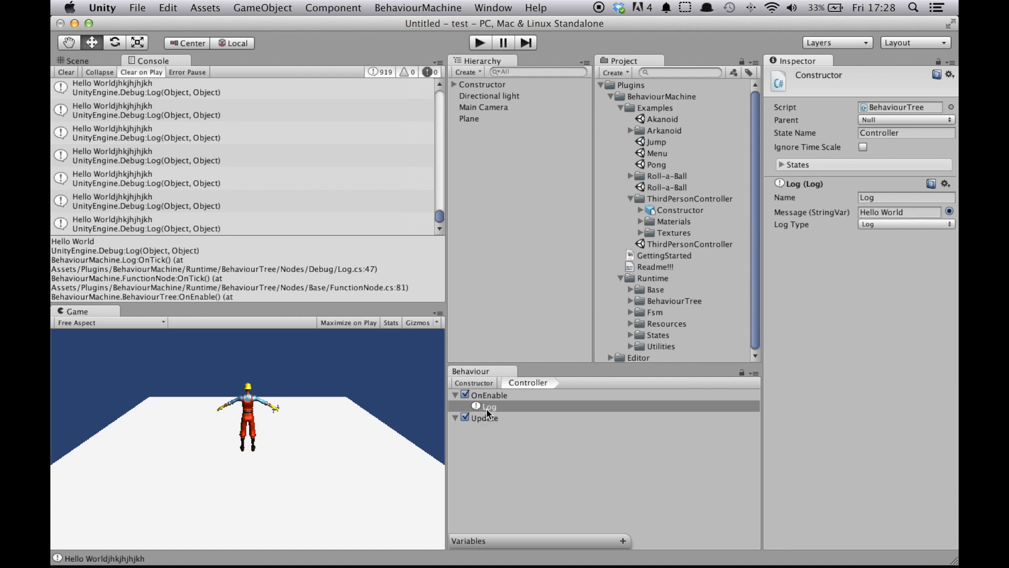
Step: Clear the console and delete the OnEnable node together with its Log child from the Controller tree
{"action": "left_click", "coordinate": [72, 73]}
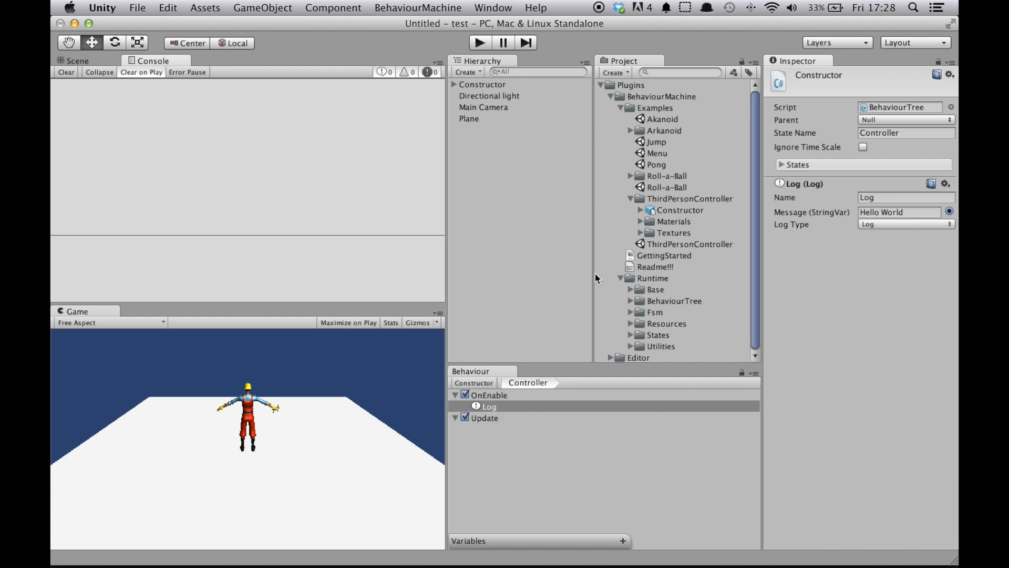
{"action": "left_click", "coordinate": [482, 396]}
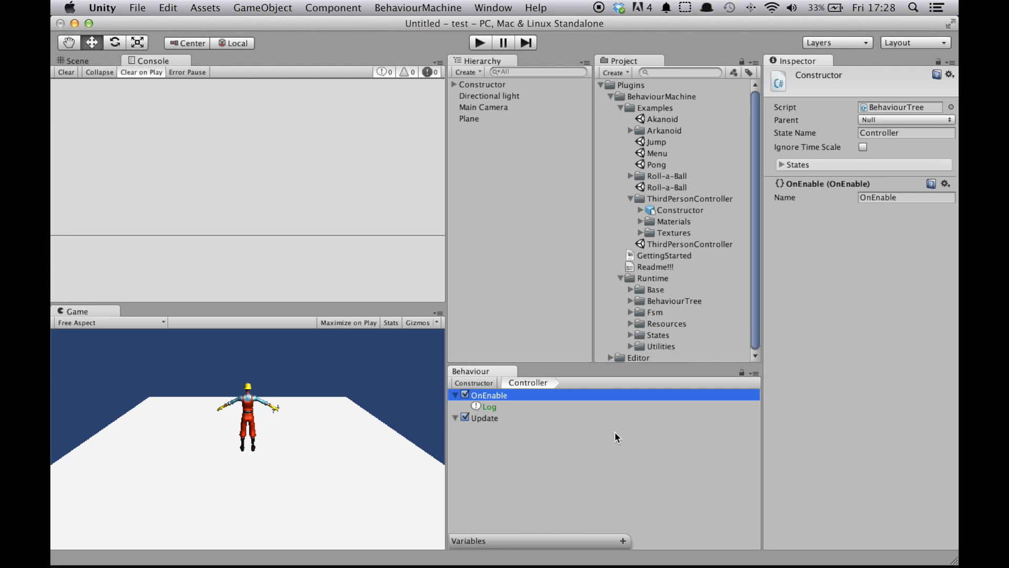
{"action": "key", "text": "Delete"}
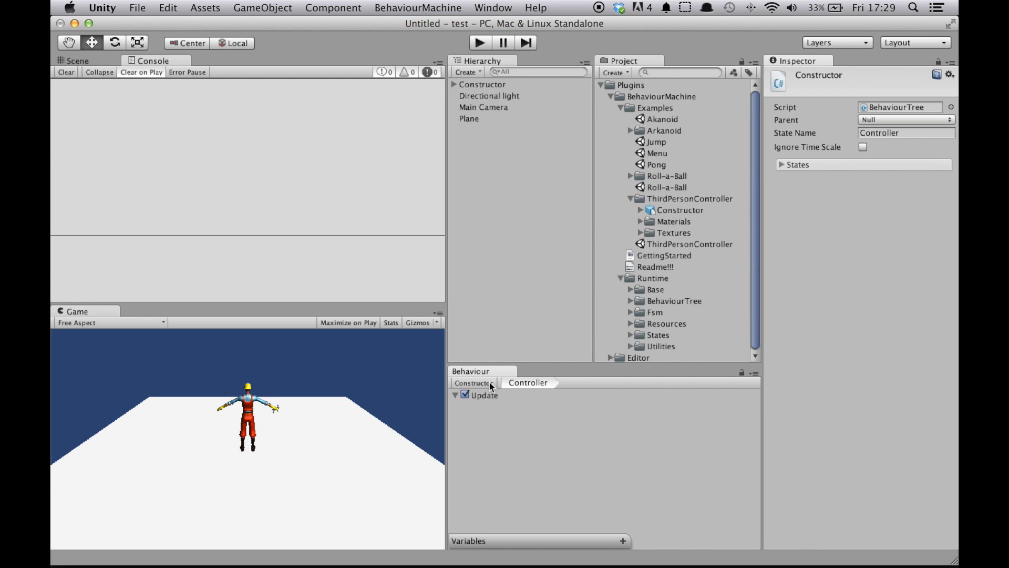
Step: Add a GetAxisVector3 input action node as a child of the Update node
{"action": "left_click", "coordinate": [496, 395]}
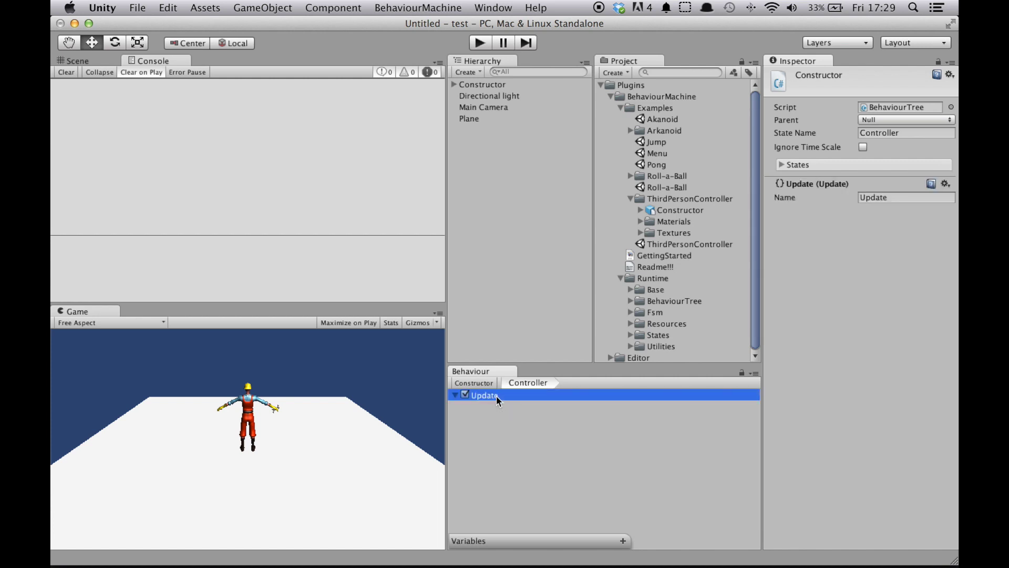
{"action": "right_click", "coordinate": [496, 396]}
{"action": "mouse_move", "coordinate": [521, 404]}
{"action": "mouse_move", "coordinate": [644, 403]}
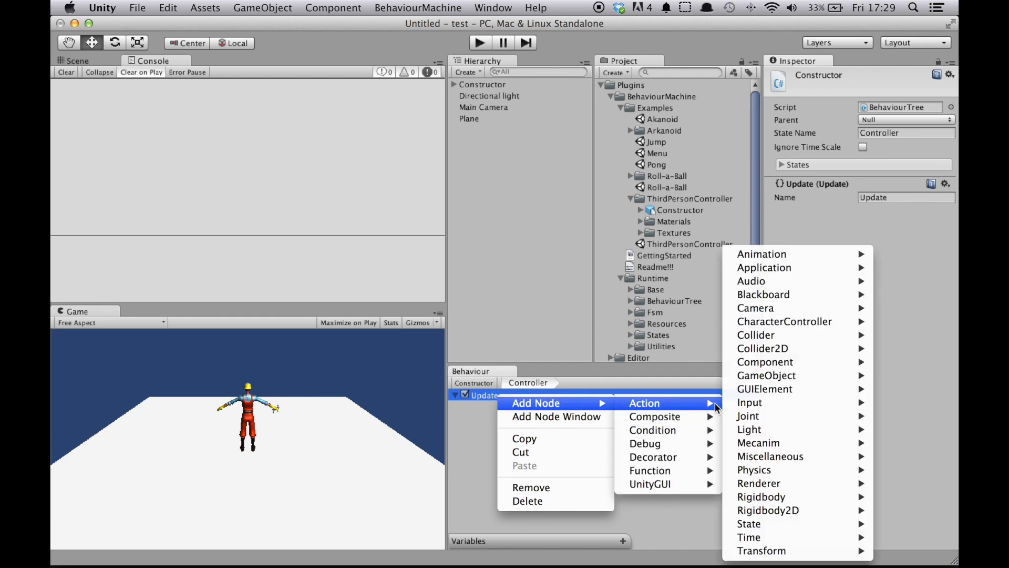
{"action": "mouse_move", "coordinate": [757, 402]}
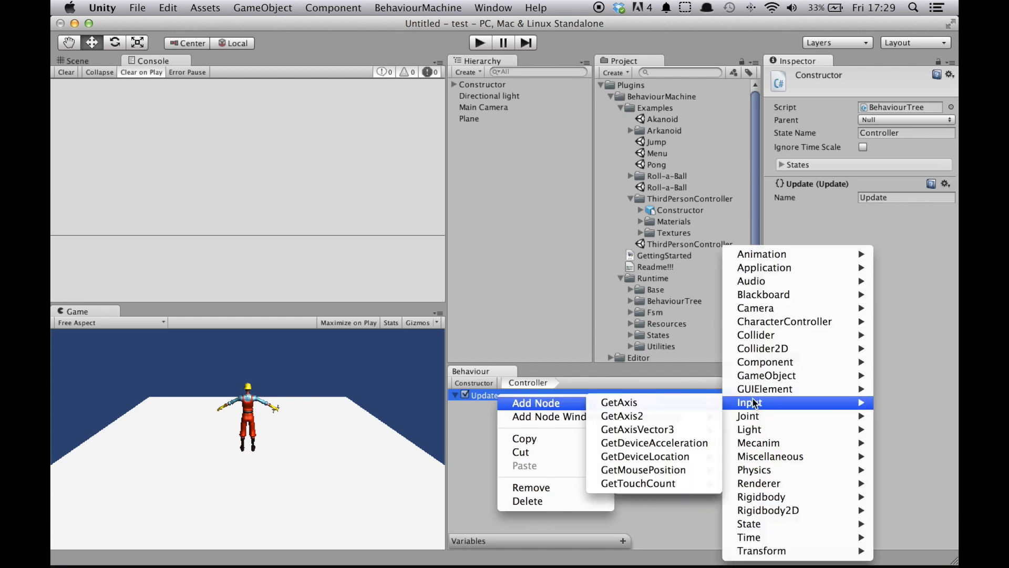
{"action": "left_click", "coordinate": [691, 430]}
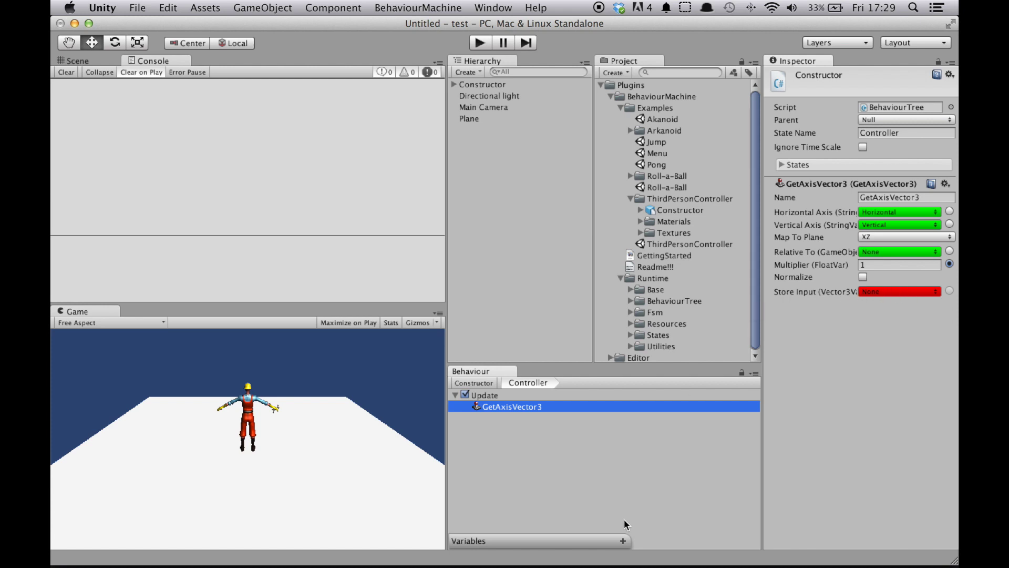
Step: Add a Vector3 variable named "Axis" to the Constructor's Blackboard
{"action": "left_click", "coordinate": [470, 384]}
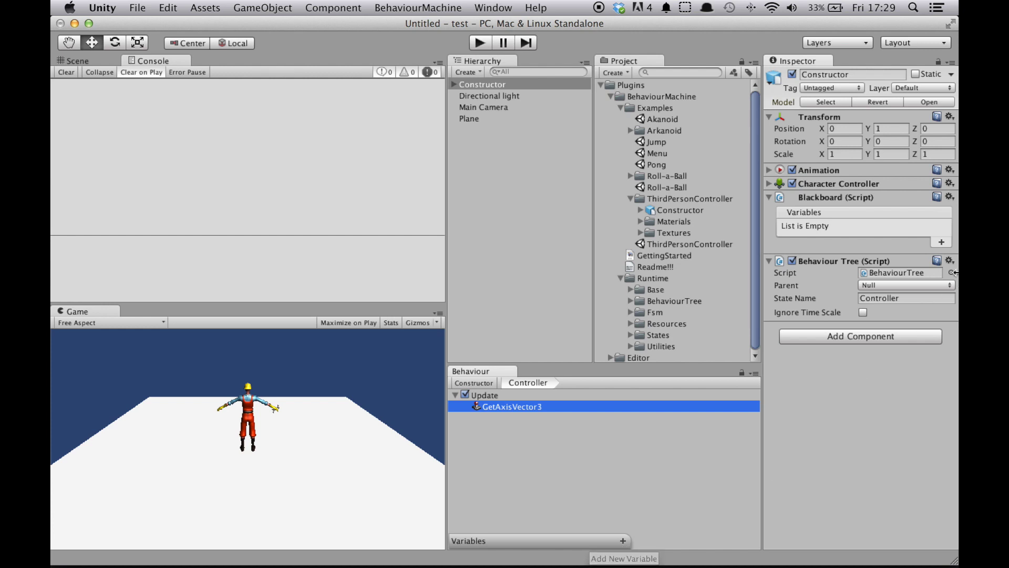
{"action": "left_click", "coordinate": [941, 243]}
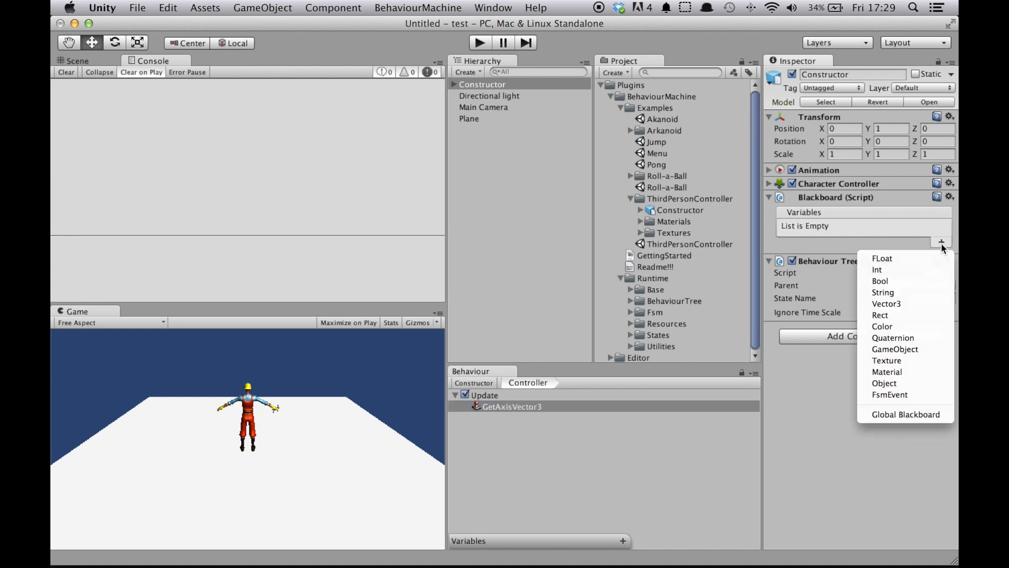
{"action": "left_click", "coordinate": [915, 303]}
{"action": "left_click", "coordinate": [817, 228]}
{"action": "type", "text": "Axis"}
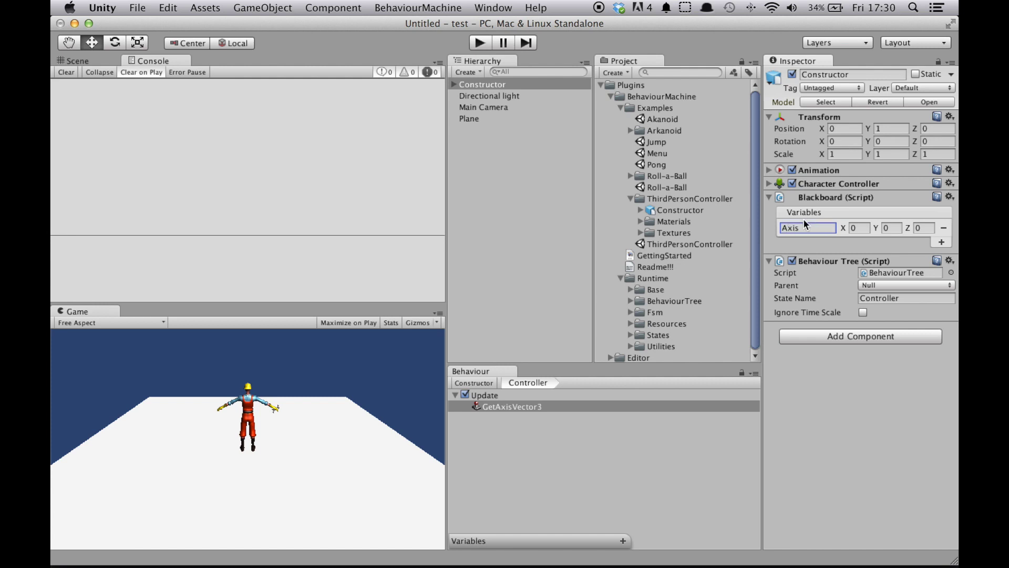
Step: Set the GetAxisVector3 node's Store Input to the Axis variable
{"action": "left_click", "coordinate": [507, 406]}
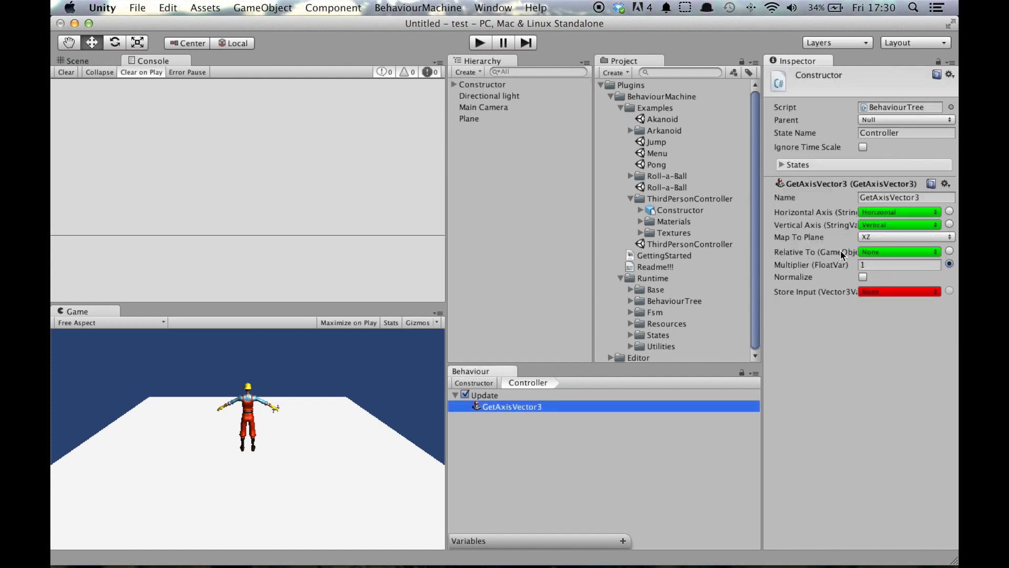
{"action": "left_click", "coordinate": [899, 290]}
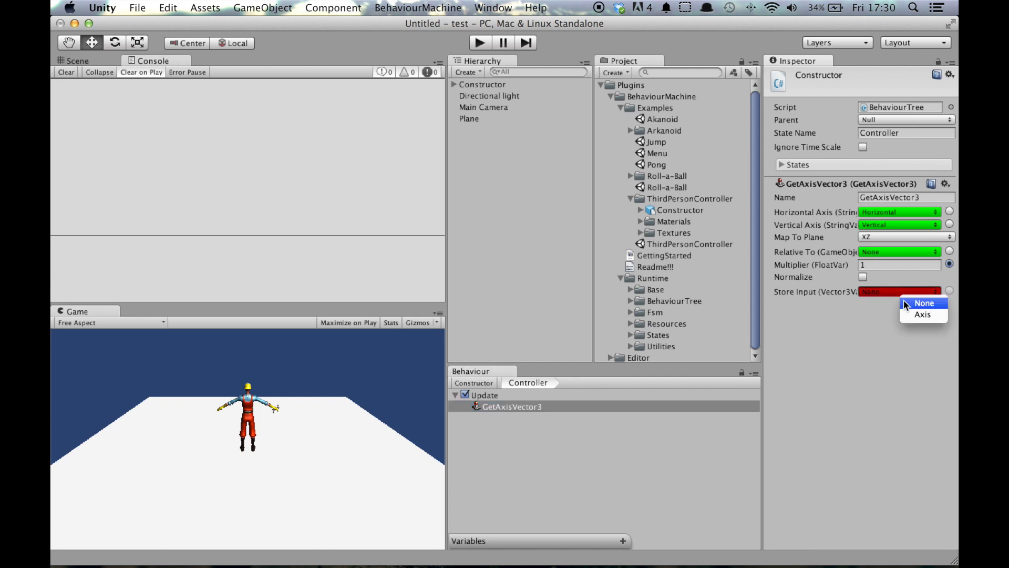
{"action": "left_click", "coordinate": [917, 315]}
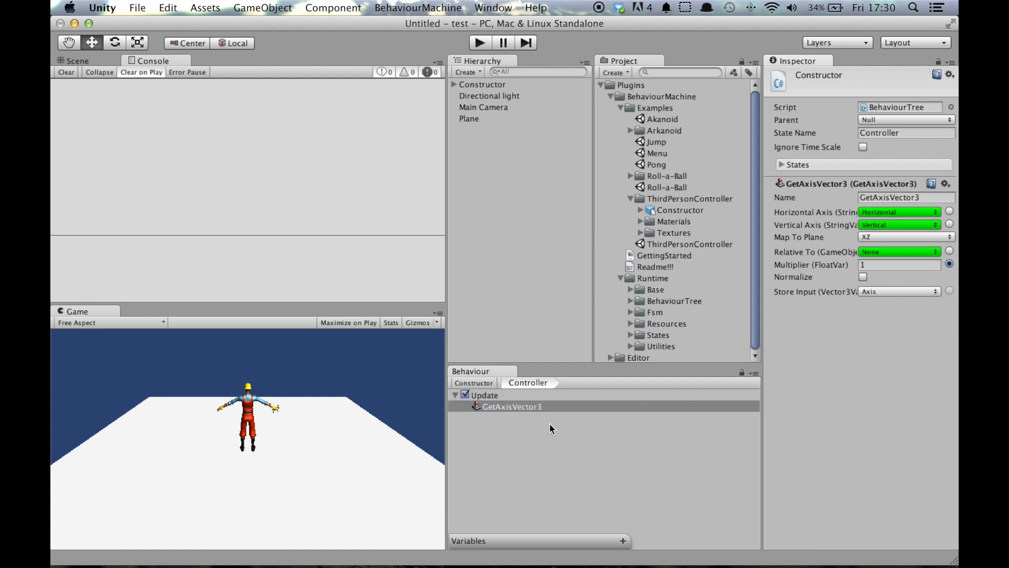
Step: Expand the behaviour tree's variables list to view the Axis variable, and collapse it again
{"action": "left_click", "coordinate": [539, 539]}
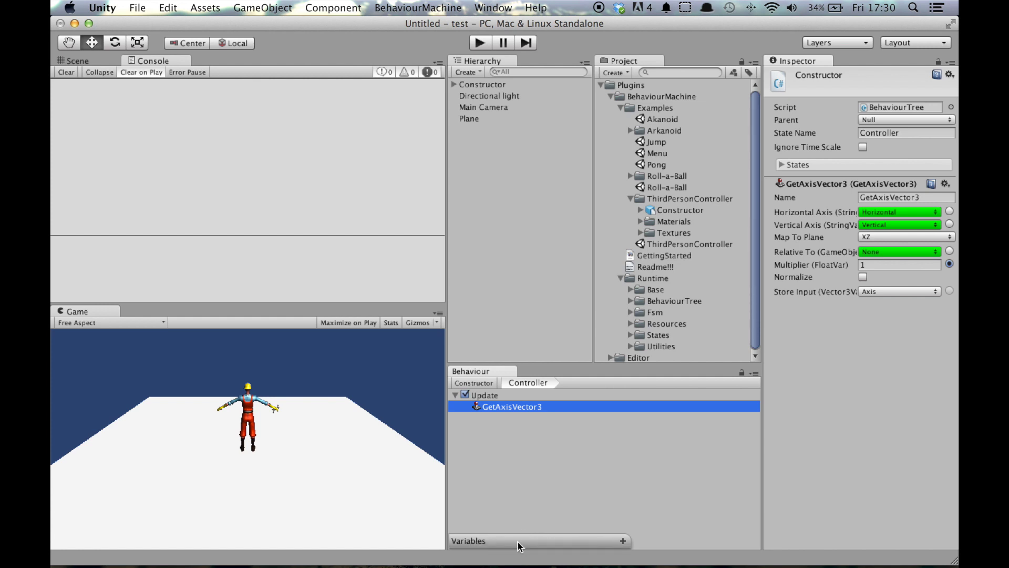
{"action": "left_click", "coordinate": [509, 528]}
{"action": "left_click", "coordinate": [503, 540]}
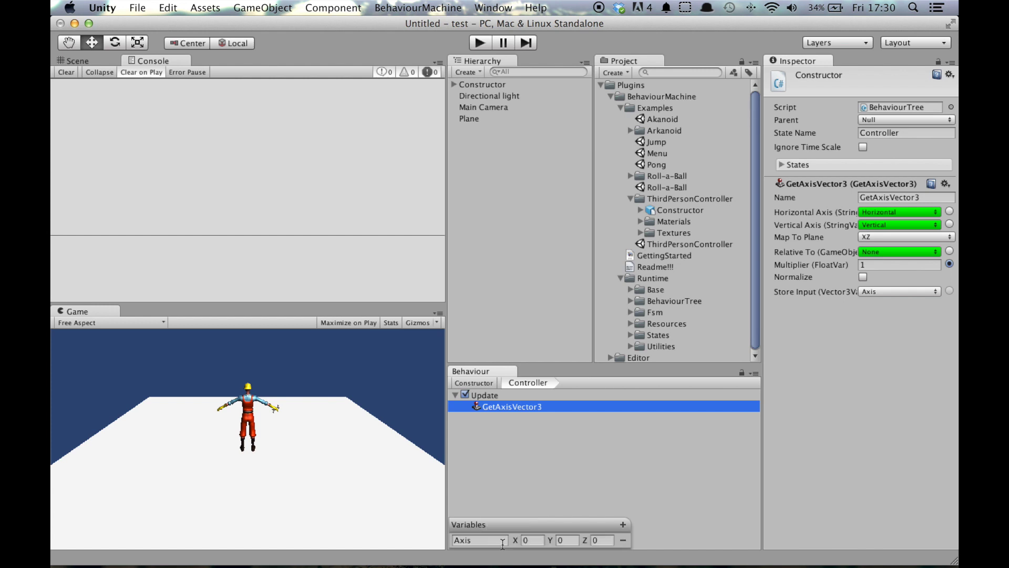
{"action": "left_click", "coordinate": [500, 528]}
{"action": "left_click", "coordinate": [501, 537]}
{"action": "left_click", "coordinate": [503, 531]}
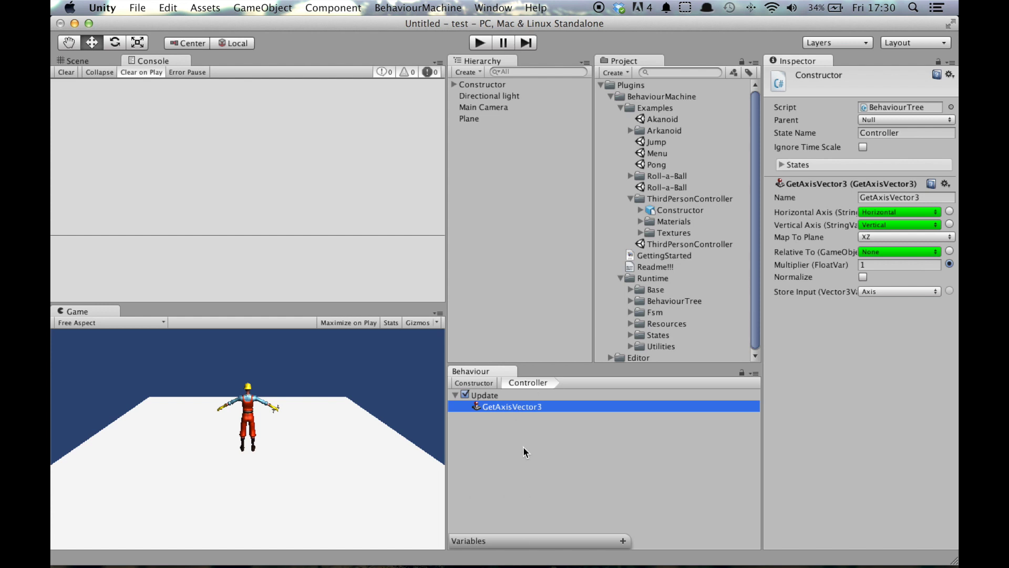
Step: Add a CharacterController Move node under Update and set its Direction to the Axis variable
{"action": "left_click", "coordinate": [494, 395]}
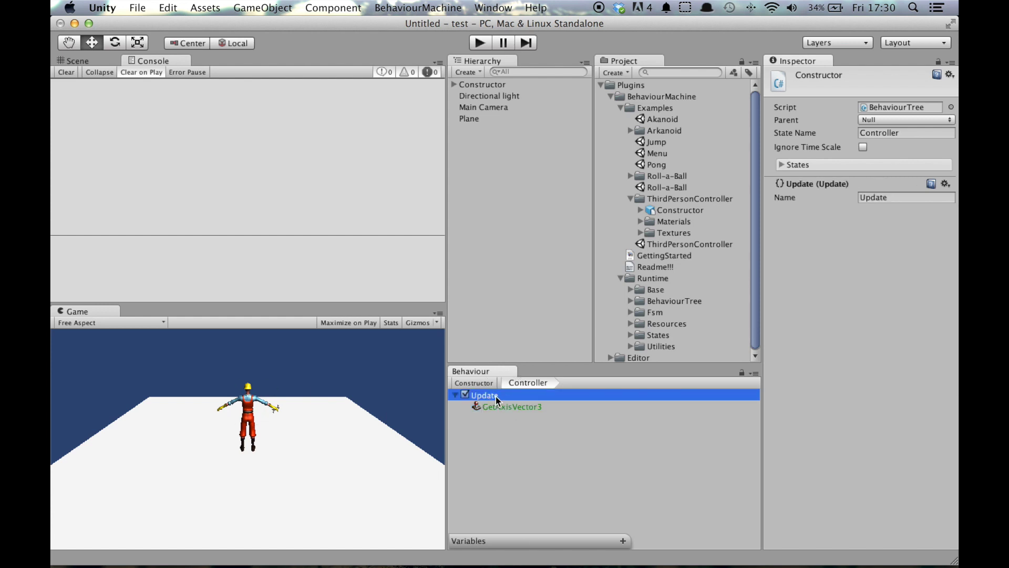
{"action": "right_click", "coordinate": [497, 397]}
{"action": "mouse_move", "coordinate": [498, 401]}
{"action": "mouse_move", "coordinate": [647, 409]}
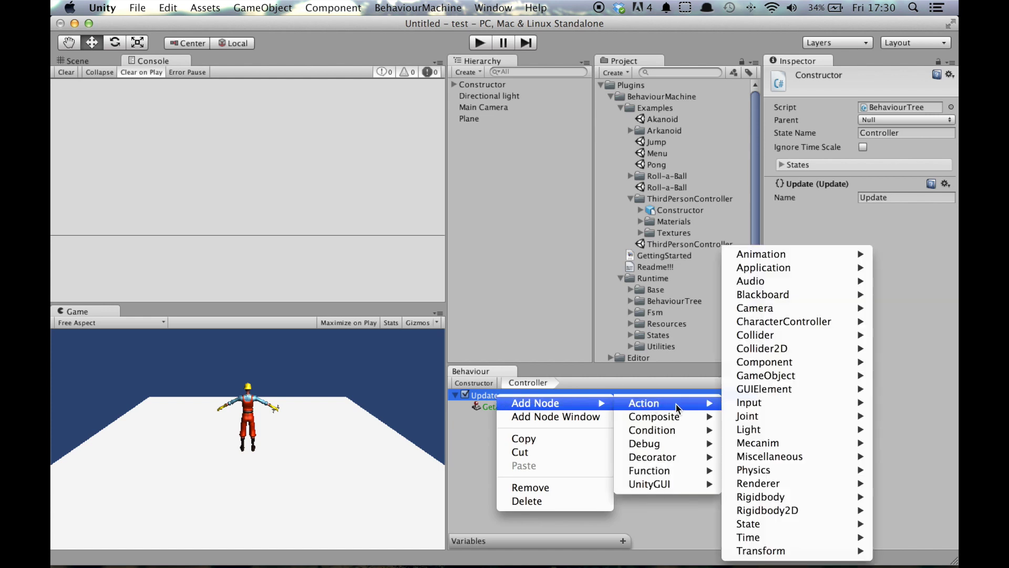
{"action": "mouse_move", "coordinate": [812, 329]}
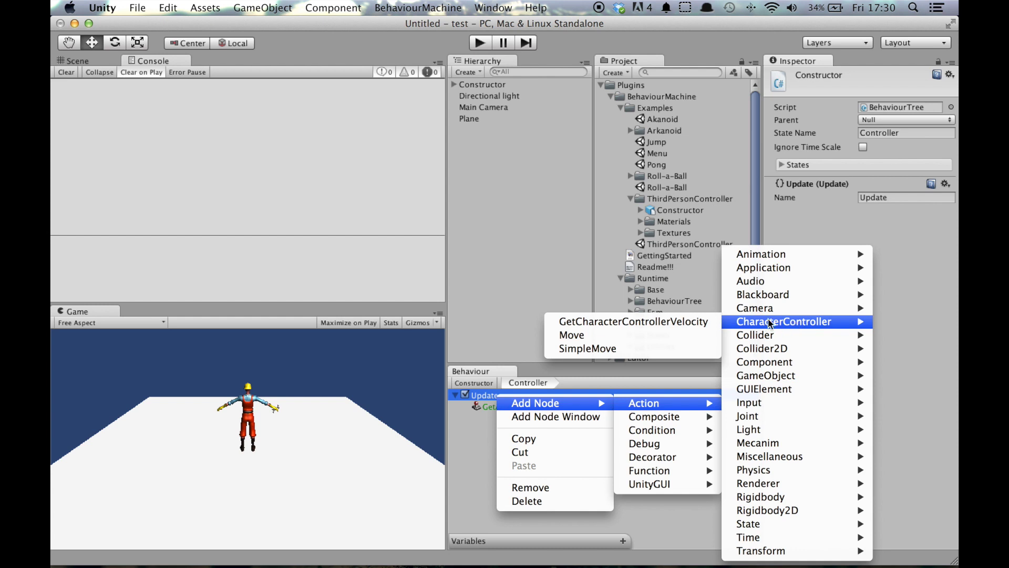
{"action": "left_click", "coordinate": [589, 334]}
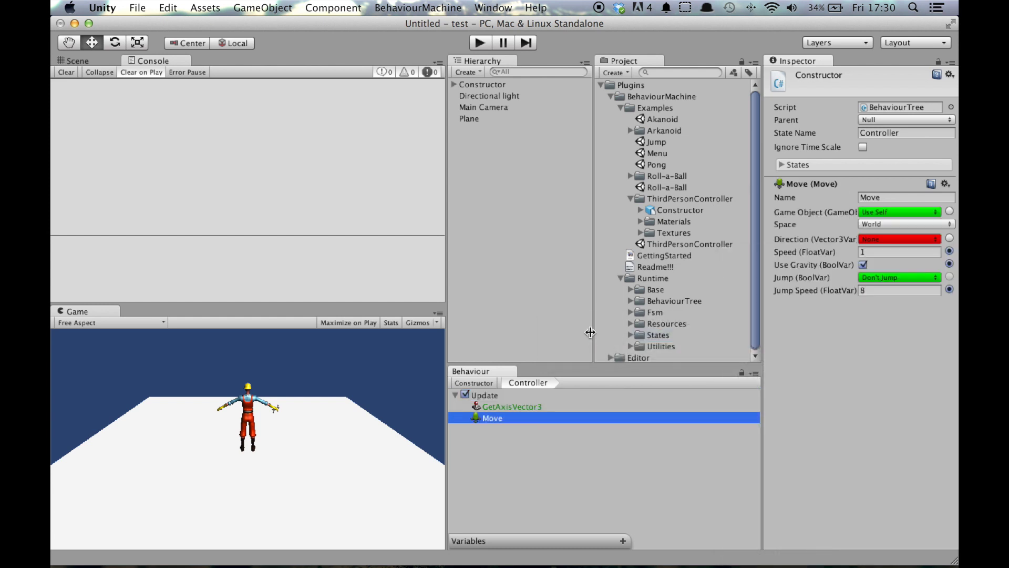
{"action": "left_click", "coordinate": [907, 239]}
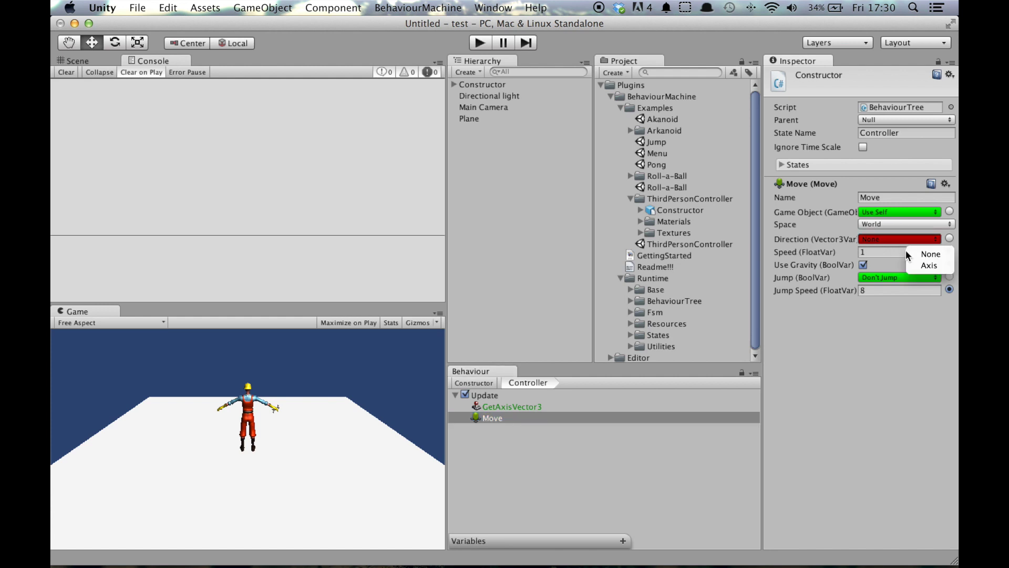
{"action": "left_click", "coordinate": [928, 265]}
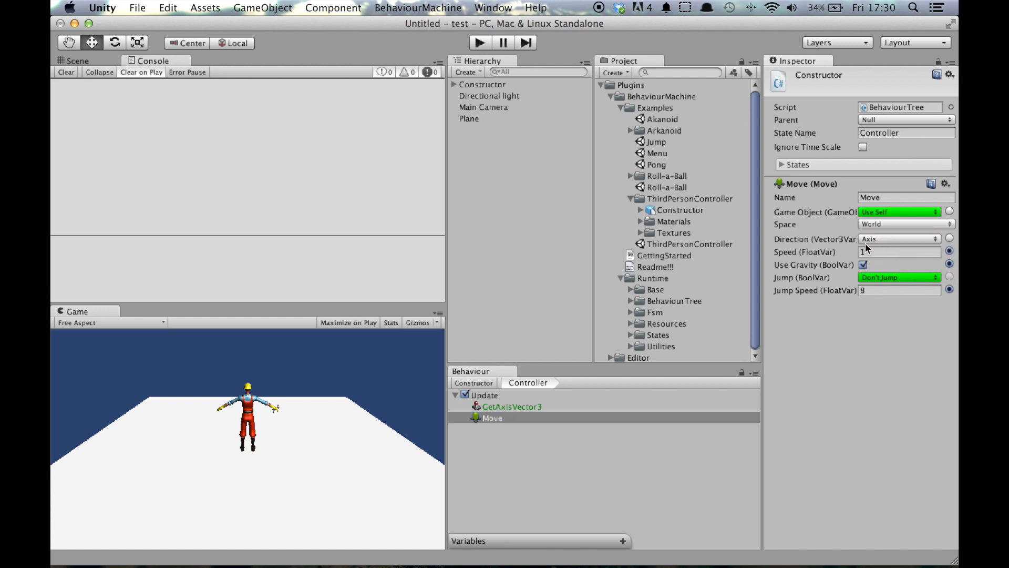
Step: Expand the variables list, then run the scene and steer the character forward and sideways while watching the Axis values
{"action": "left_click", "coordinate": [555, 536]}
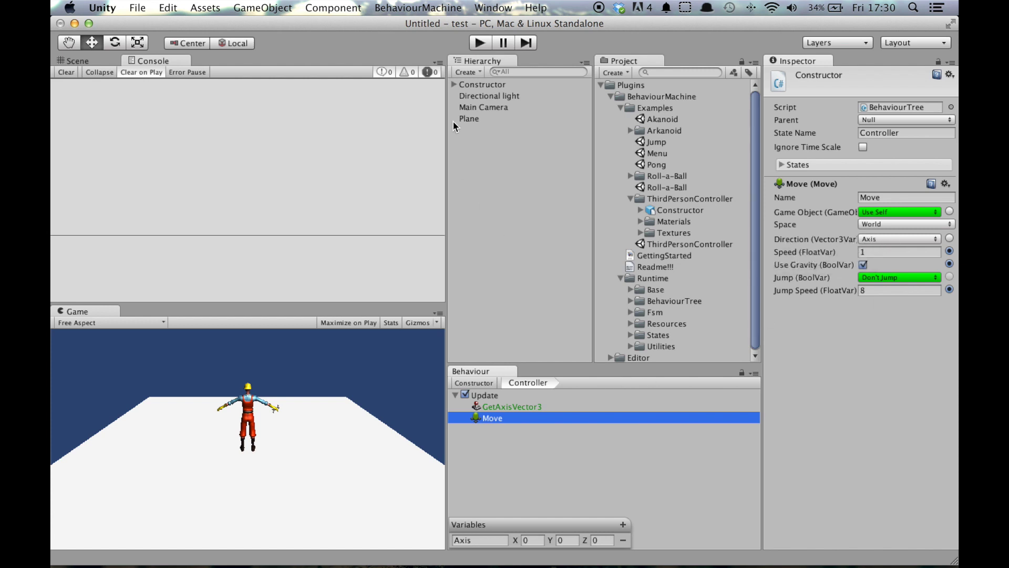
{"action": "left_click", "coordinate": [479, 44]}
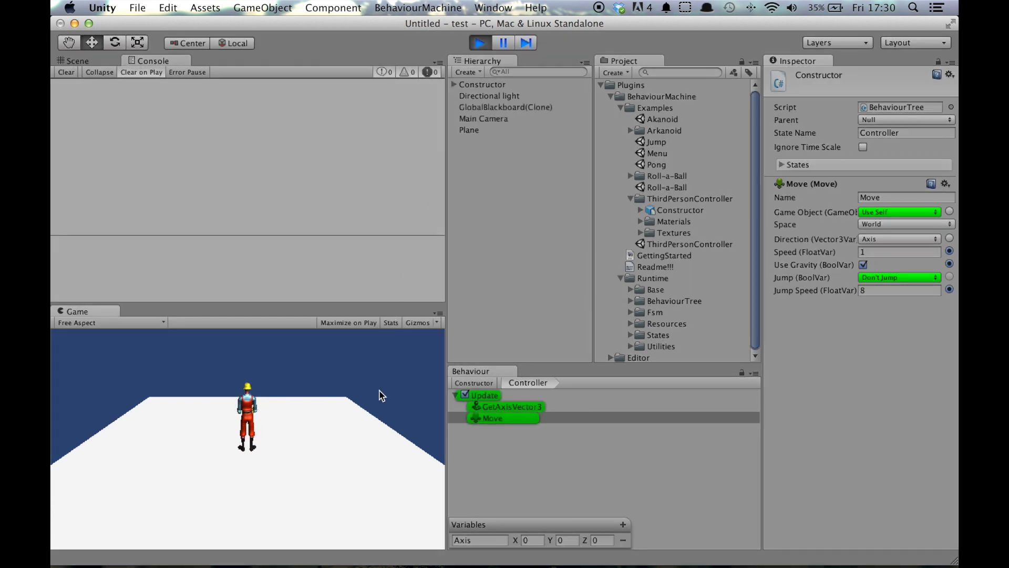
{"action": "key", "text": "Up"}
{"action": "key", "text": "Left"}
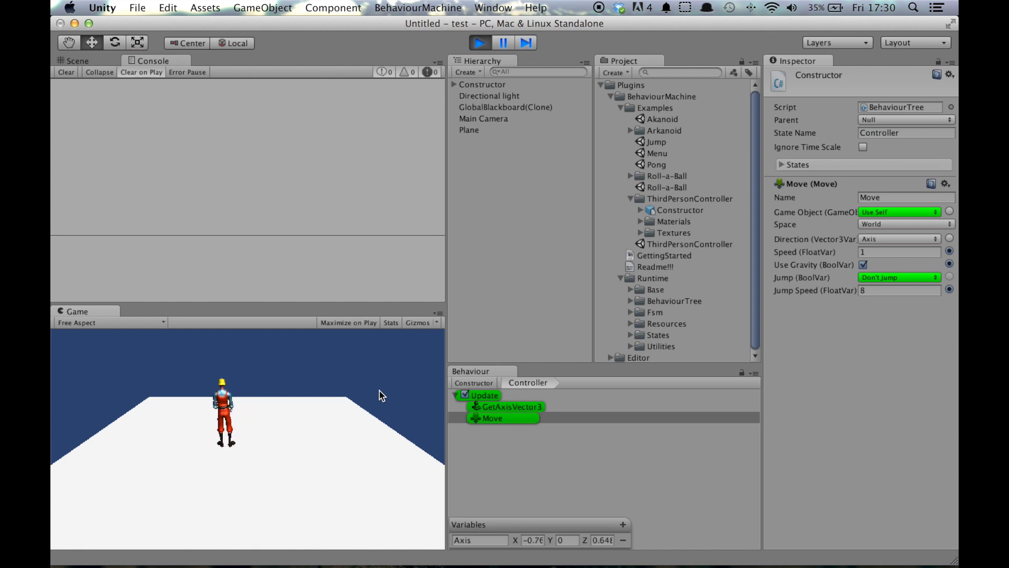
{"action": "key", "text": "Right"}
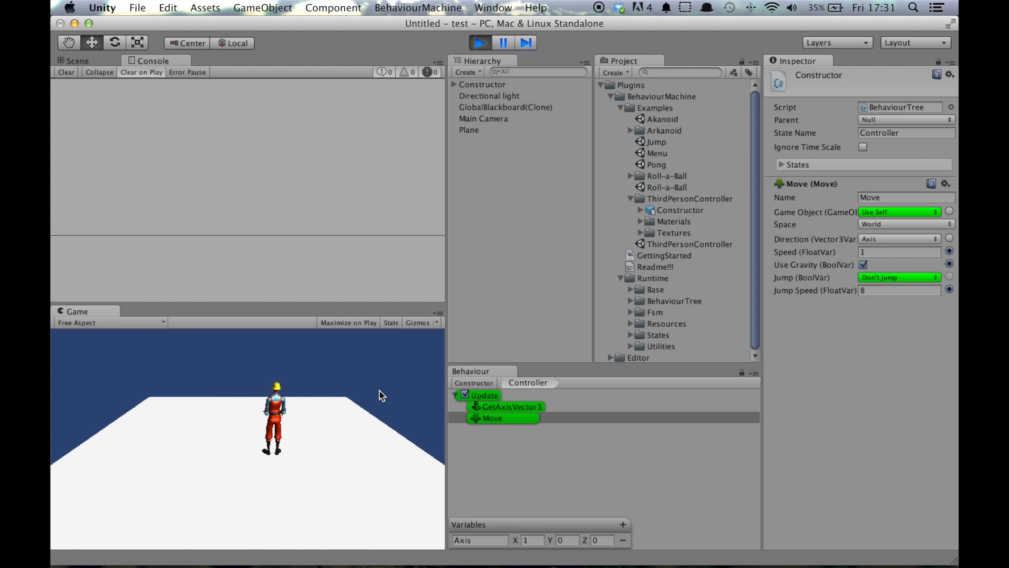
{"action": "key", "text": "Left"}
{"action": "key", "text": "Right"}
{"action": "key", "text": "Up"}
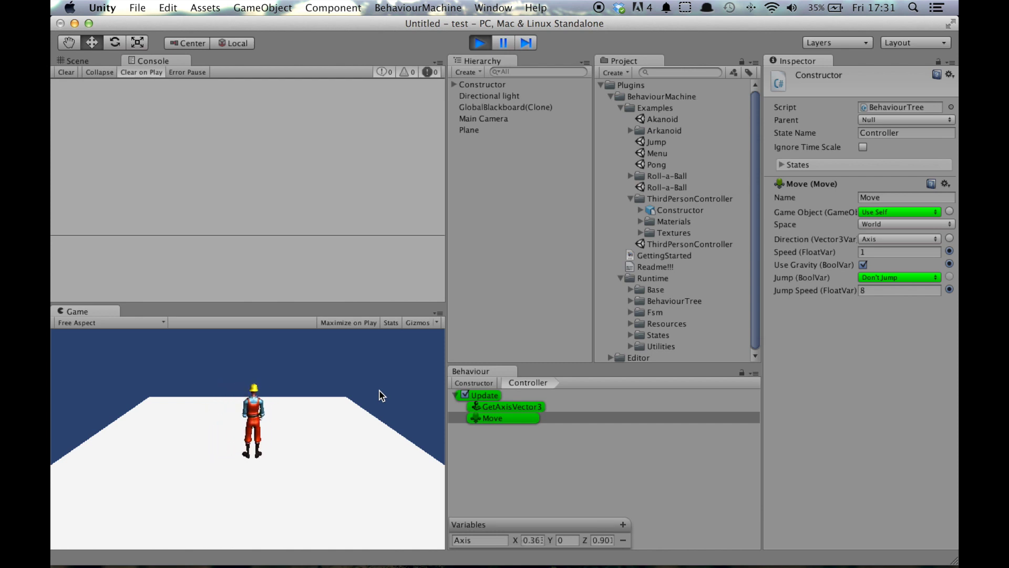
{"action": "key", "text": "Left"}
{"action": "key", "text": "Right"}
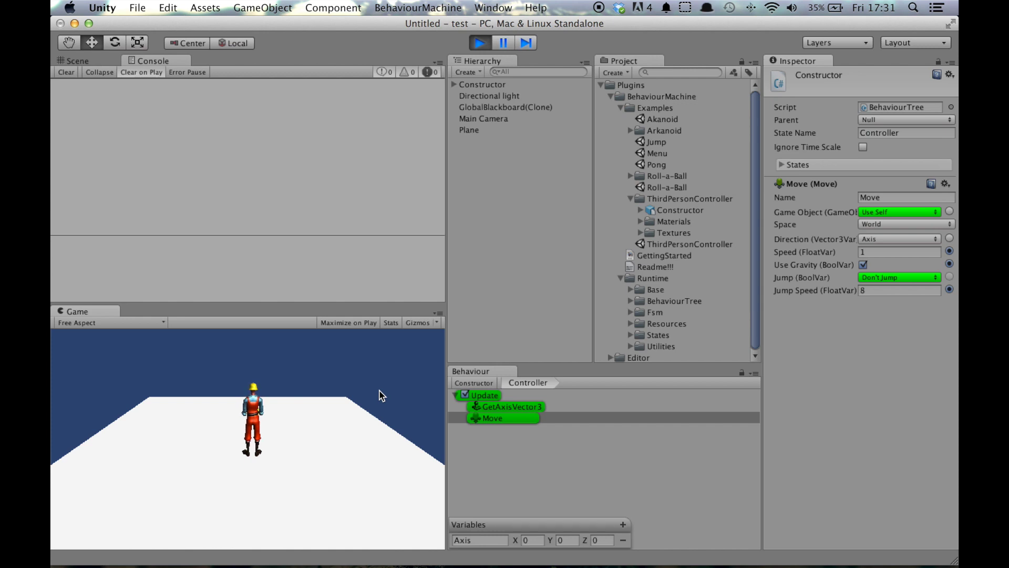
{"action": "key", "text": "Left"}
{"action": "key", "text": "Up"}
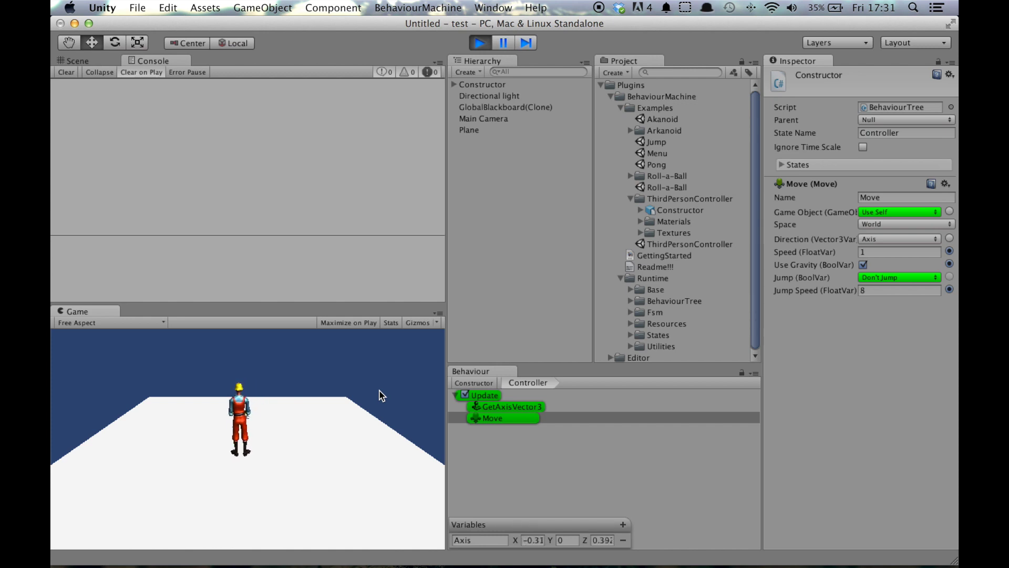
{"action": "key", "text": "Left"}
{"action": "key", "text": "Right"}
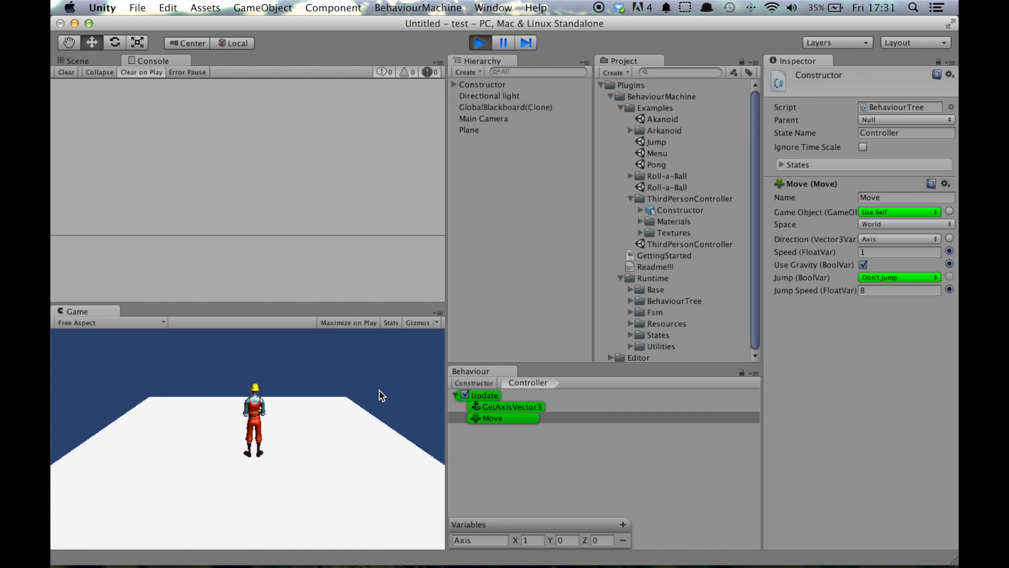
{"action": "key", "text": "Left"}
{"action": "key", "text": "Right"}
{"action": "key", "text": "Left"}
{"action": "key", "text": "Right"}
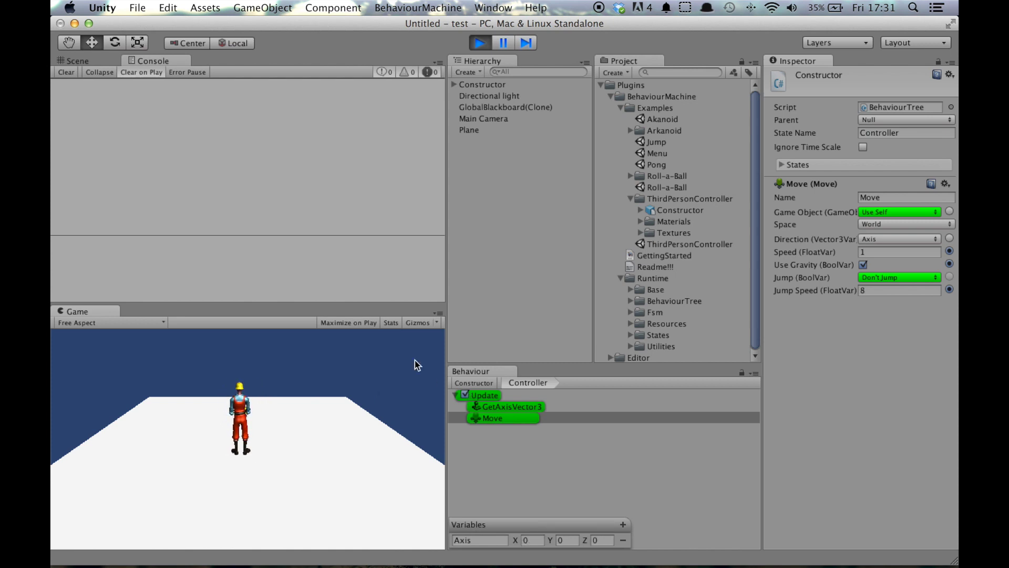
Step: Stop the running scene and add a Transform SetDirectionSmooth node under Update in the Controller tree
{"action": "left_click", "coordinate": [478, 42]}
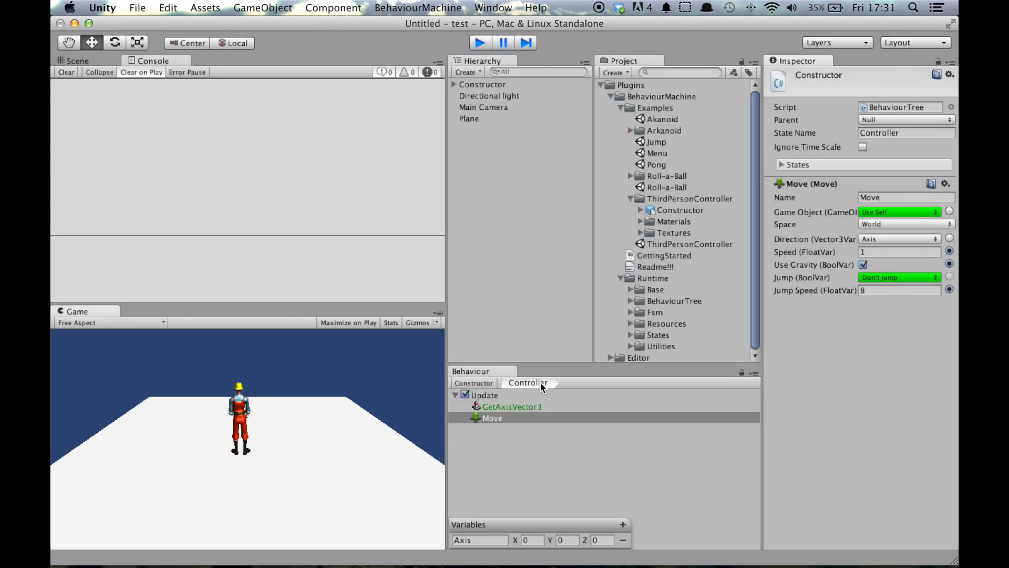
{"action": "left_click", "coordinate": [495, 394]}
{"action": "right_click", "coordinate": [495, 394]}
{"action": "mouse_move", "coordinate": [578, 401]}
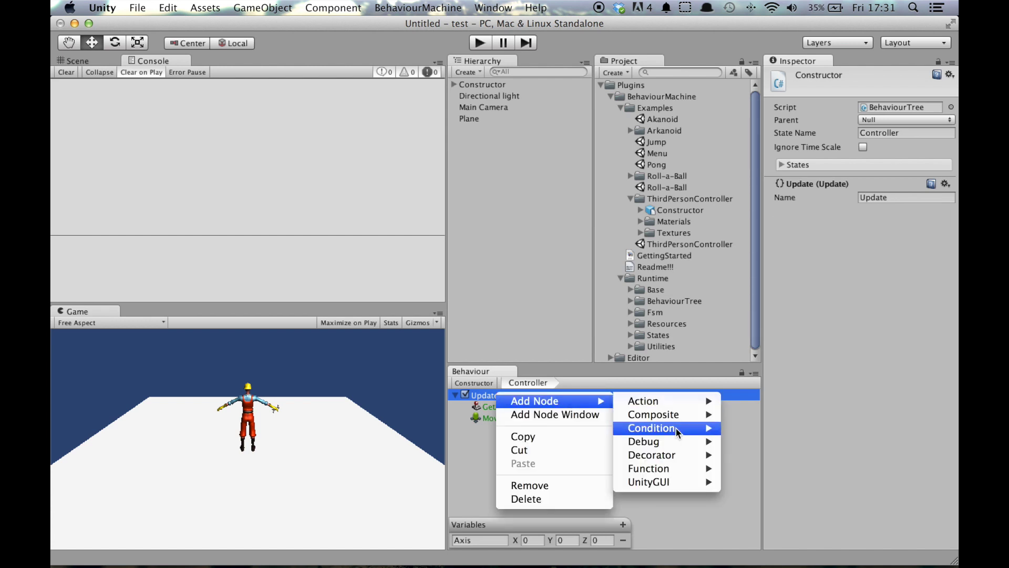
{"action": "mouse_move", "coordinate": [762, 551]}
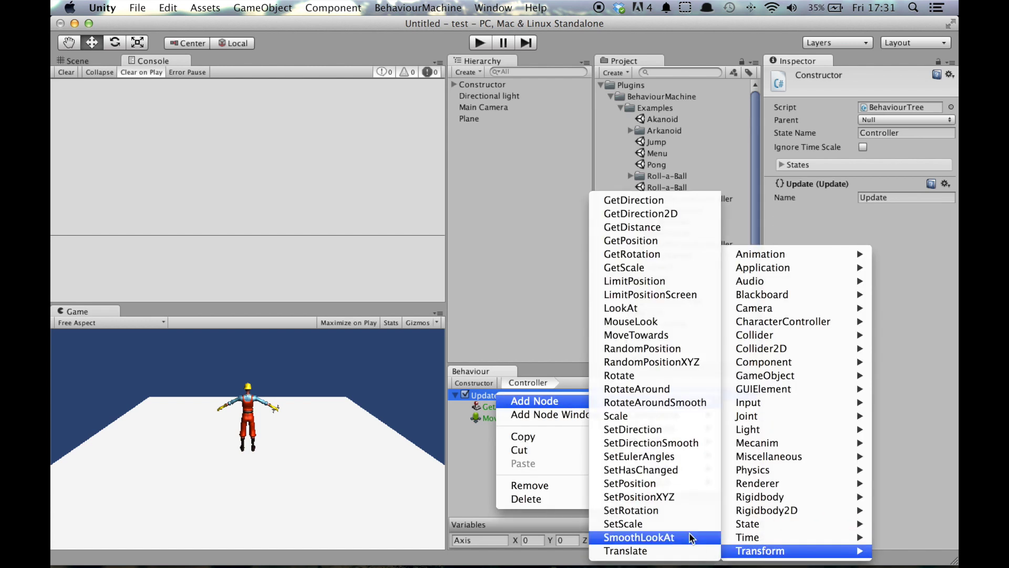
{"action": "left_click", "coordinate": [647, 442]}
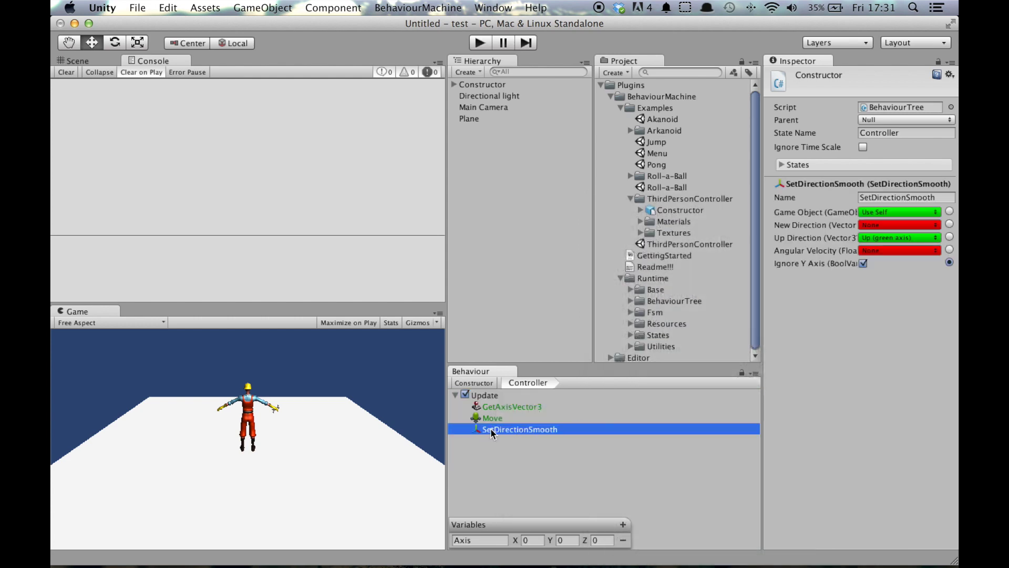
Step: Set the SetDirectionSmooth node's New Direction to the Axis variable and its Angular Velocity to a constant 60
{"action": "left_click", "coordinate": [876, 227]}
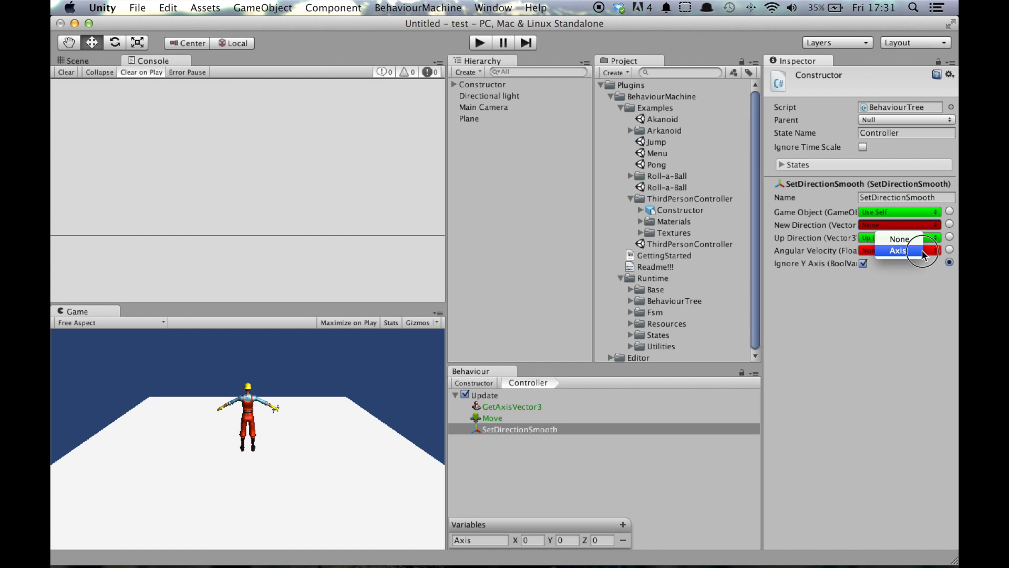
{"action": "left_click", "coordinate": [922, 250]}
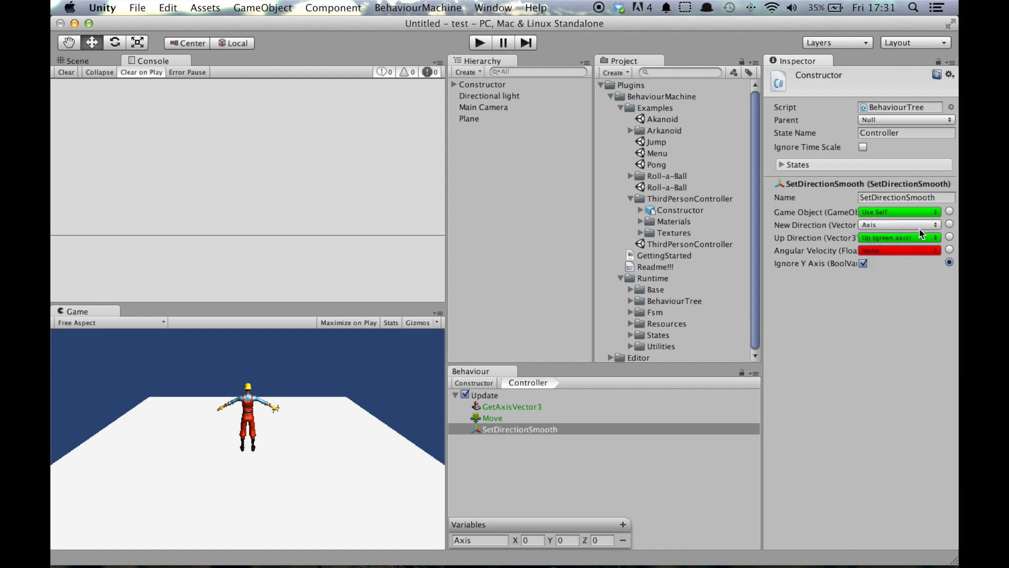
{"action": "left_click", "coordinate": [950, 250]}
{"action": "left_click", "coordinate": [909, 250]}
{"action": "type", "text": "60"}
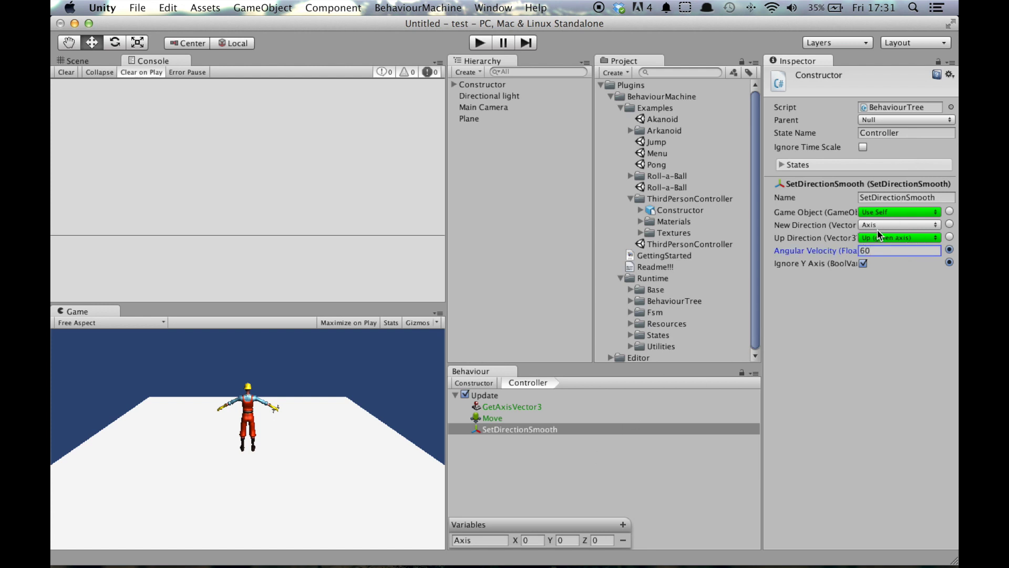
Step: Run the scene and steer the character in all directions to check its movement and smooth turning, and stop the scene
{"action": "left_click", "coordinate": [479, 42]}
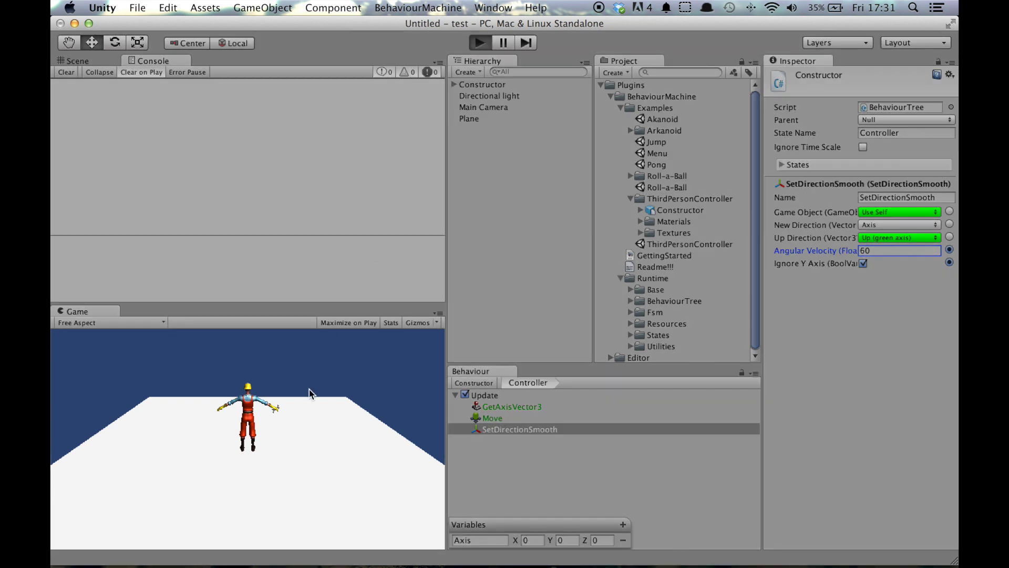
{"action": "key", "text": "Left"}
{"action": "key", "text": "Down"}
{"action": "key", "text": "Right"}
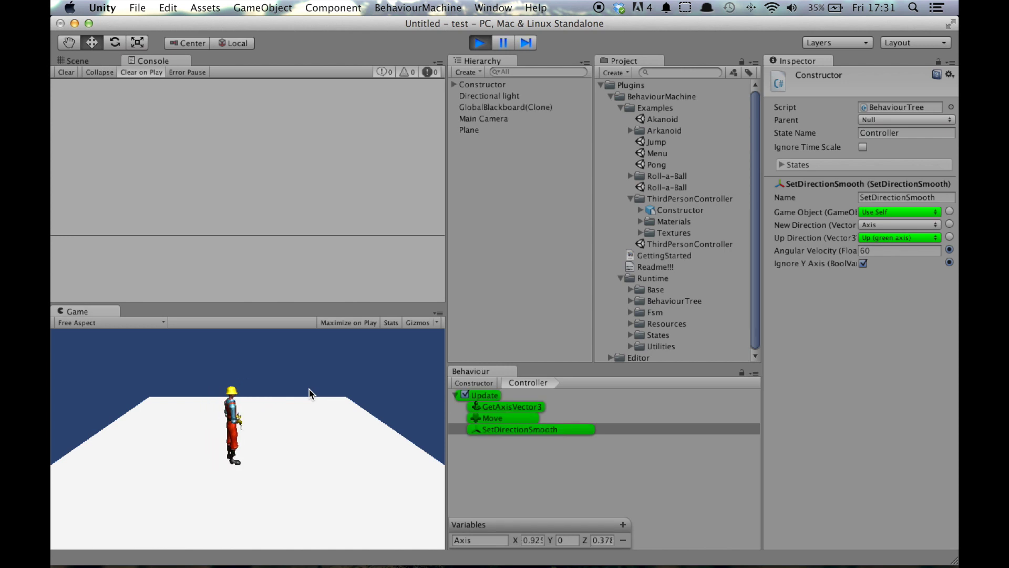
{"action": "key", "text": "Up"}
{"action": "key", "text": "Left"}
{"action": "key", "text": "Down"}
{"action": "key", "text": "Up"}
{"action": "key", "text": "Right"}
{"action": "key", "text": "Left"}
{"action": "key", "text": "Right"}
{"action": "key", "text": "Up"}
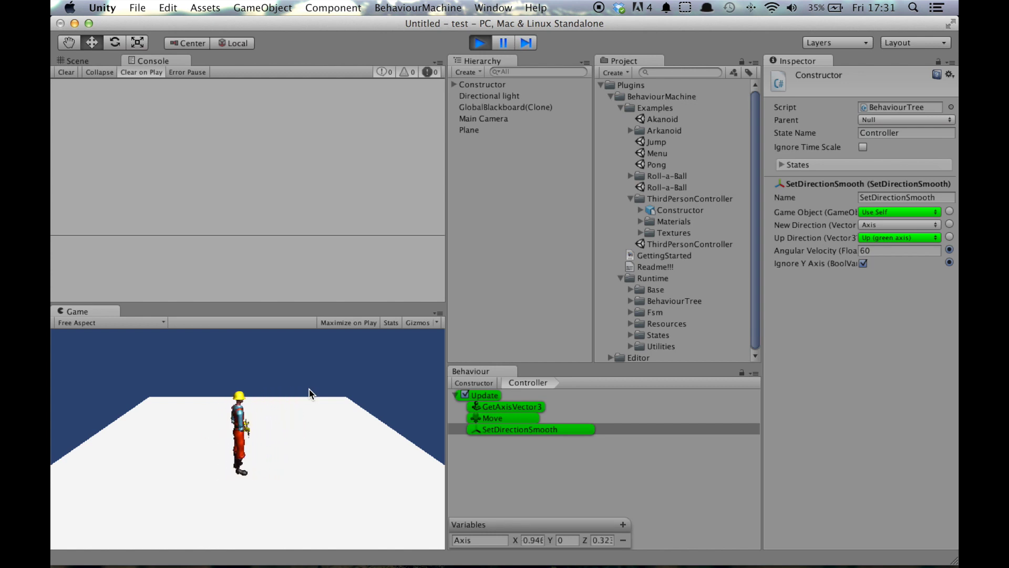
{"action": "key", "text": "Left"}
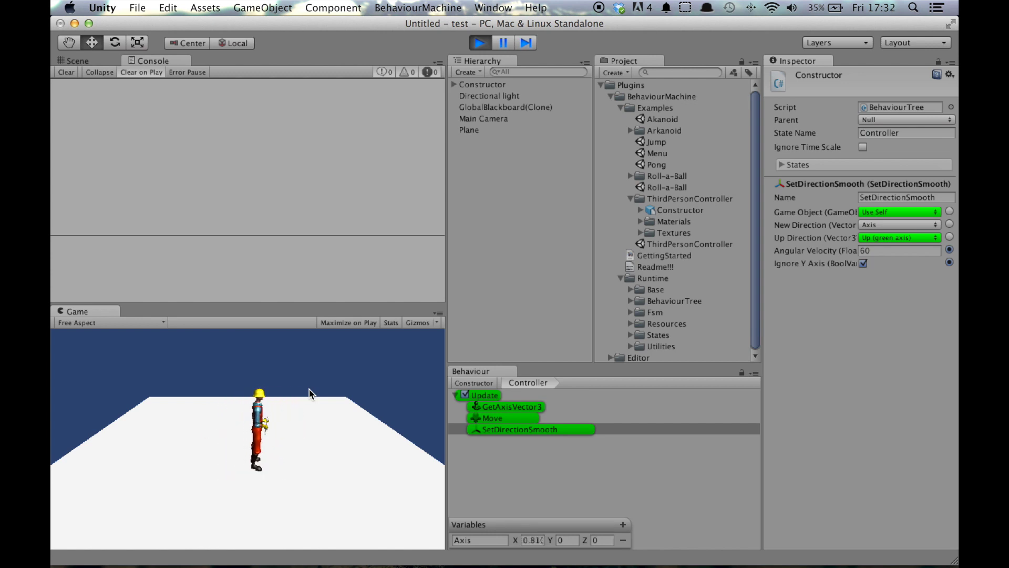
{"action": "key", "text": "Right"}
{"action": "key", "text": "Down"}
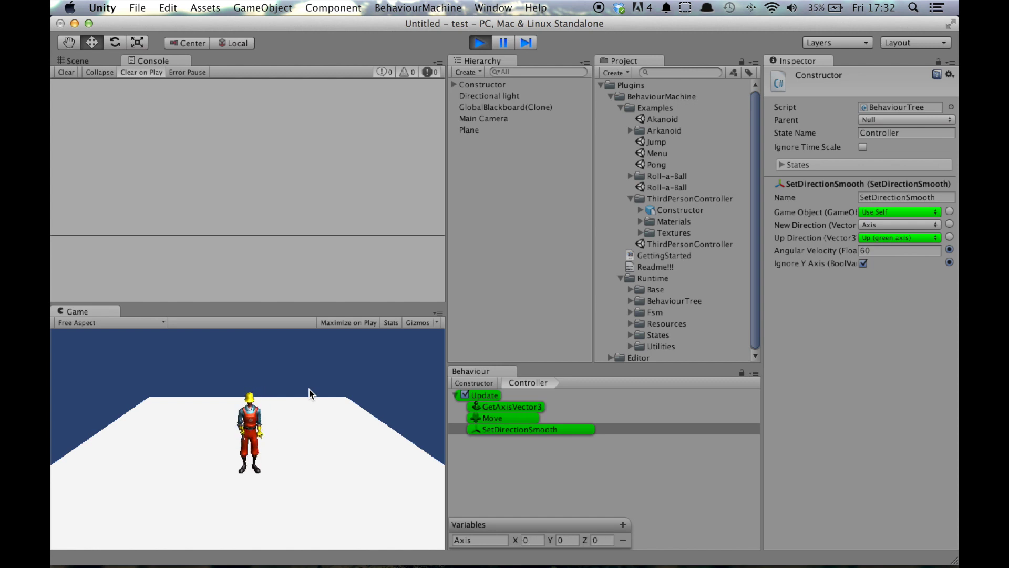
{"action": "left_click", "coordinate": [479, 42]}
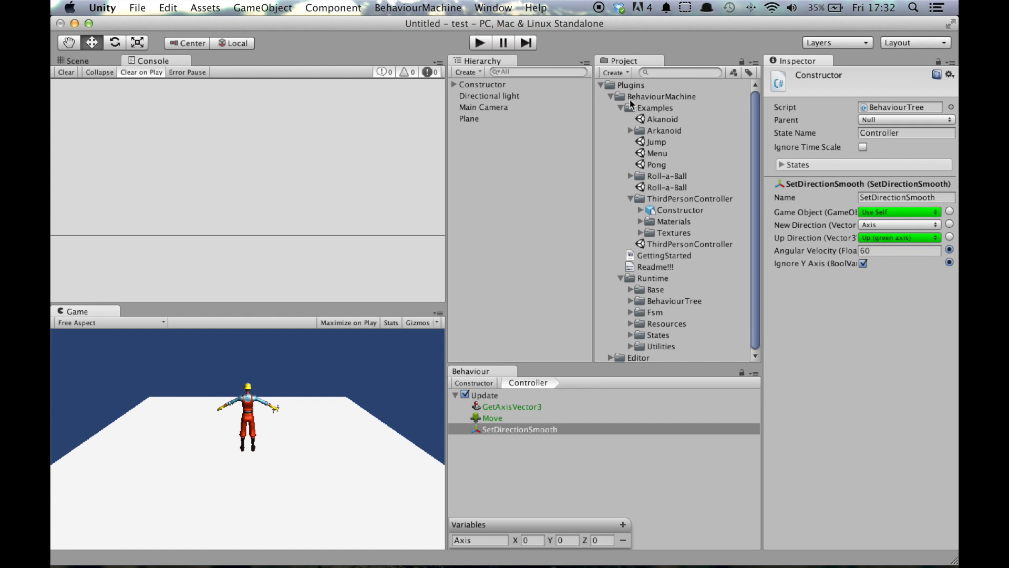
Step: Collapse the BehaviourMachine folder and add an Fsm Behaviour component with the state name AnimationGraph to the Constructor
{"action": "left_click", "coordinate": [609, 96]}
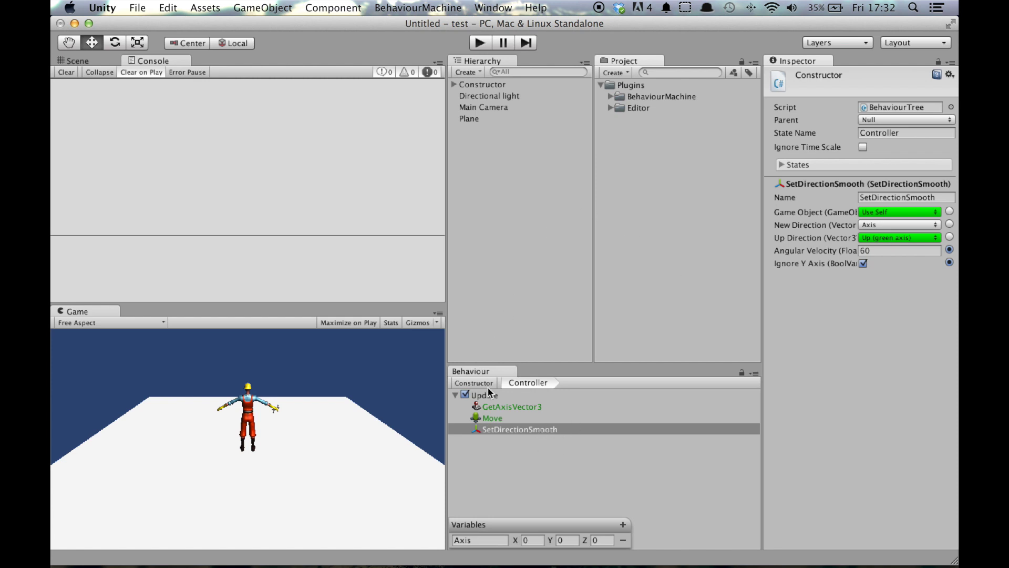
{"action": "left_click", "coordinate": [473, 382]}
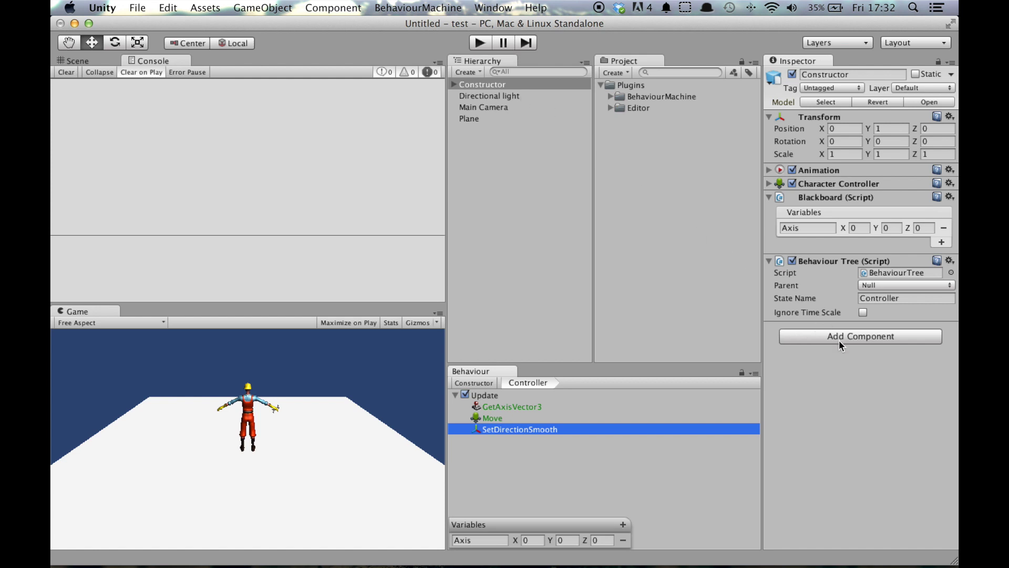
{"action": "left_click", "coordinate": [812, 338]}
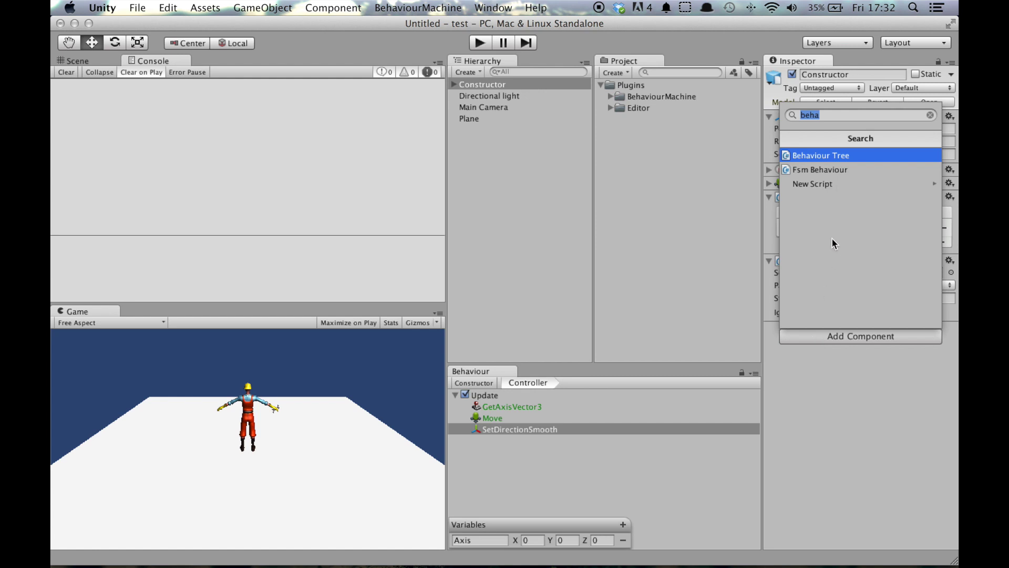
{"action": "left_click", "coordinate": [819, 173]}
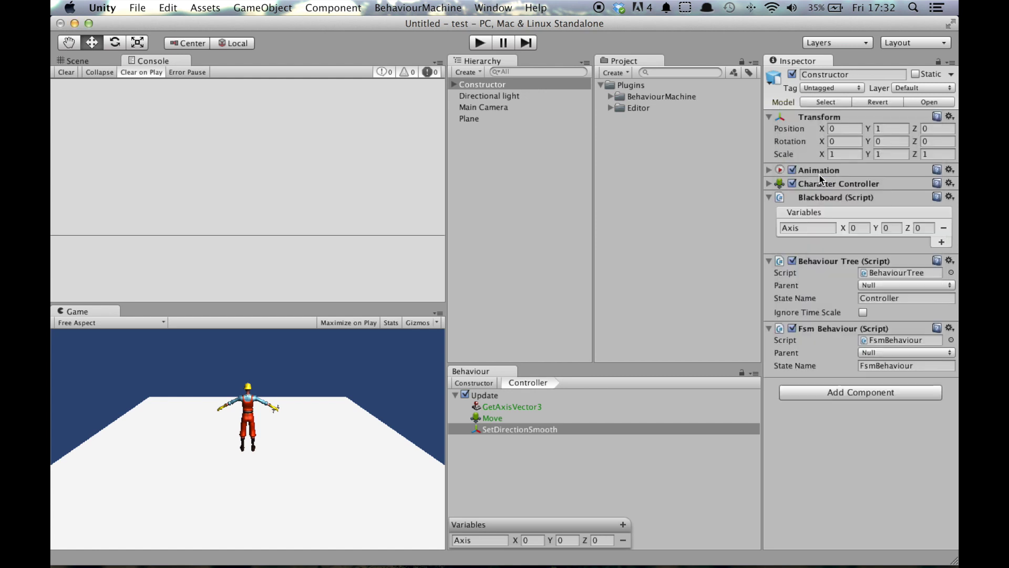
{"action": "left_click", "coordinate": [893, 371]}
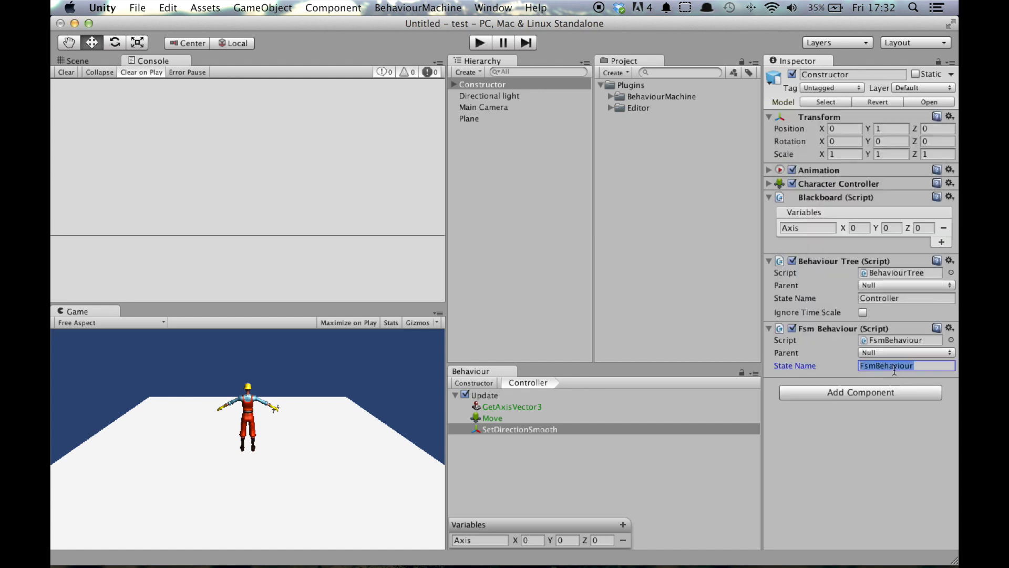
{"action": "type", "text": "Animation"}
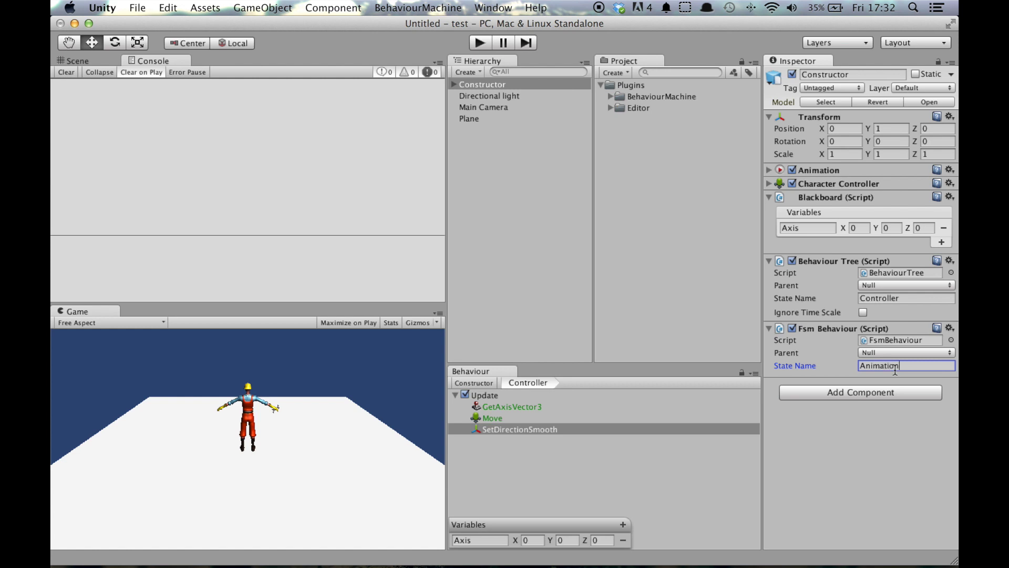
{"action": "type", "text": "Craph"}
Step: Switch the behaviour view to AnimationGraph and add a BehaviourTree state named Idle
{"action": "left_click", "coordinate": [536, 383]}
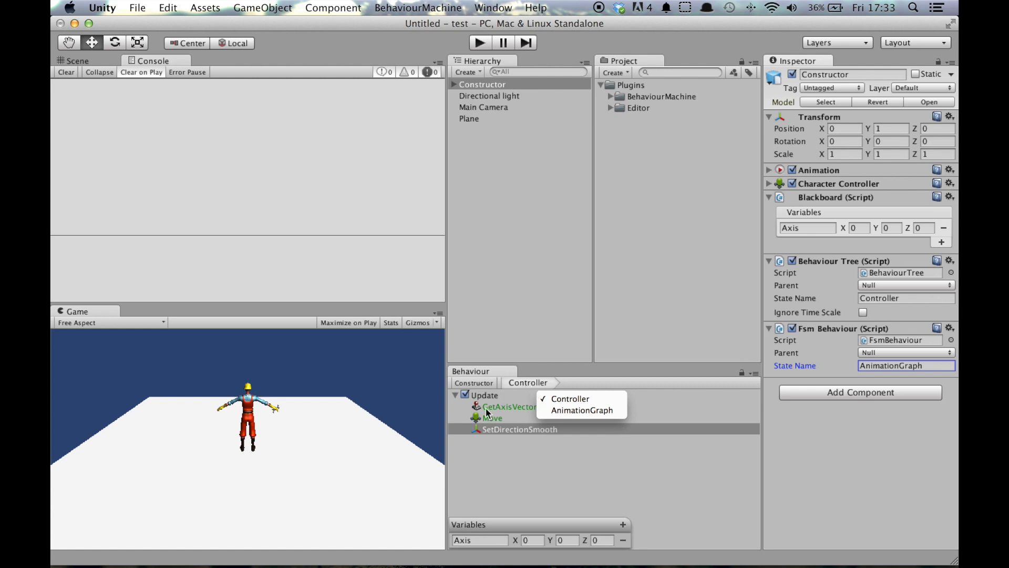
{"action": "left_click", "coordinate": [591, 413]}
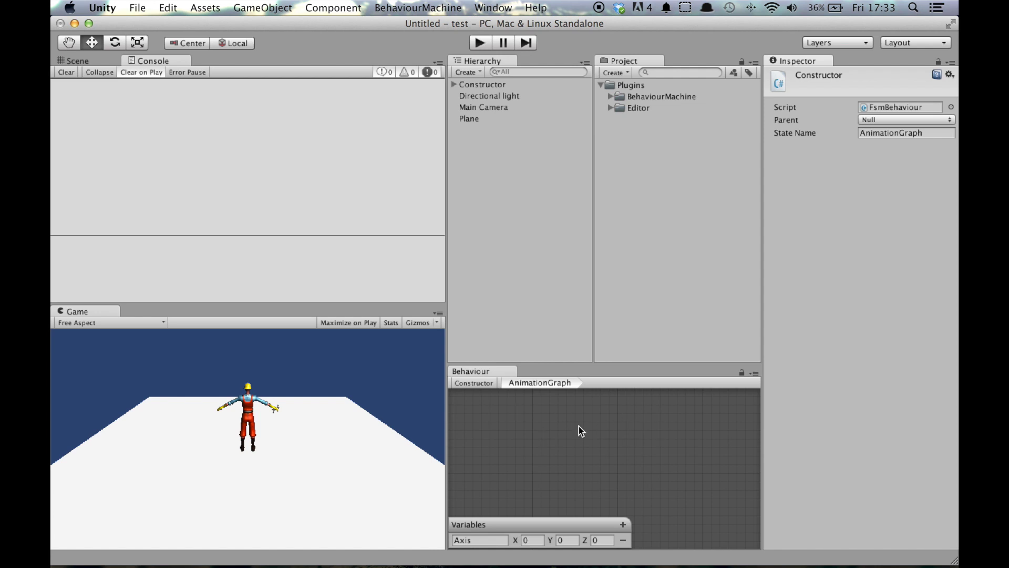
{"action": "right_click", "coordinate": [495, 446]}
{"action": "mouse_move", "coordinate": [578, 448]}
{"action": "mouse_move", "coordinate": [675, 451]}
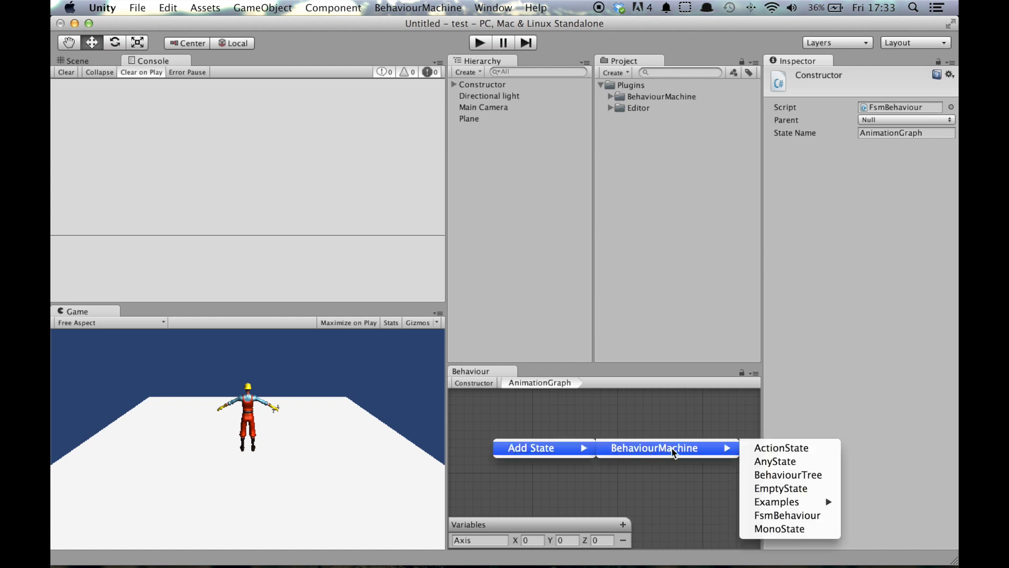
{"action": "left_click", "coordinate": [786, 476]}
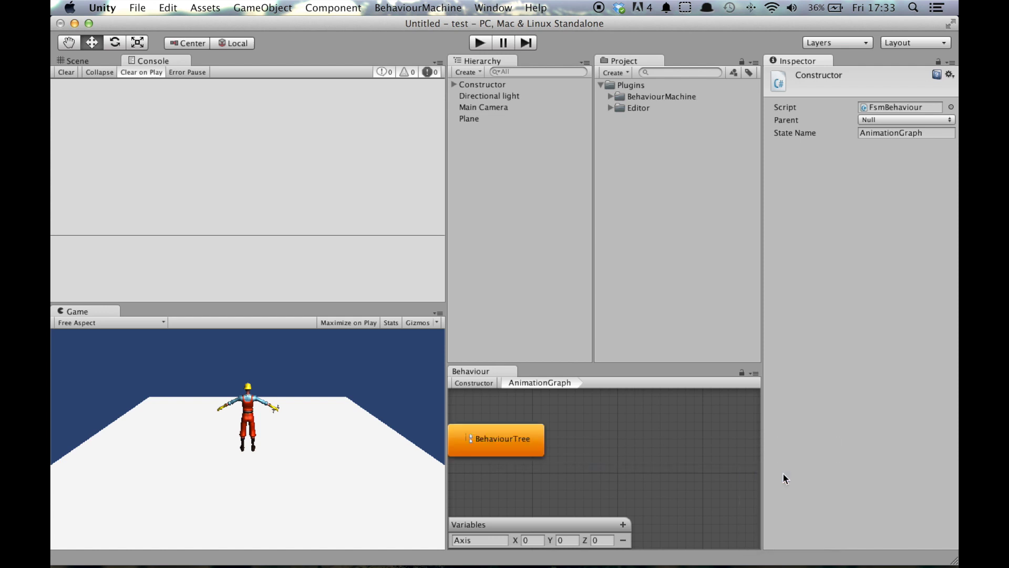
{"action": "left_click_drag", "start_coordinate": [508, 446], "coordinate": [552, 456]}
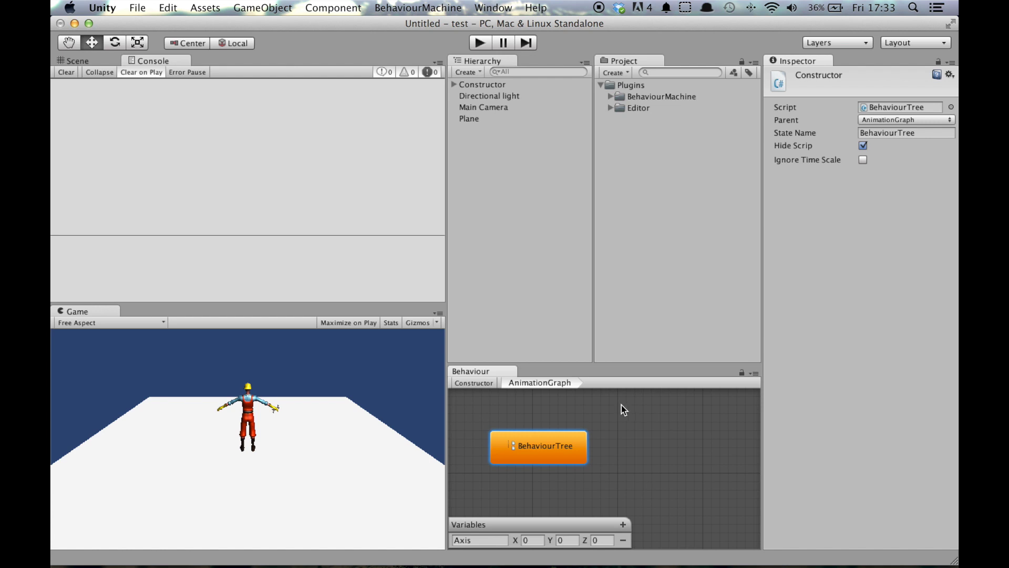
{"action": "left_click", "coordinate": [913, 134]}
{"action": "type", "text": "Idle"}
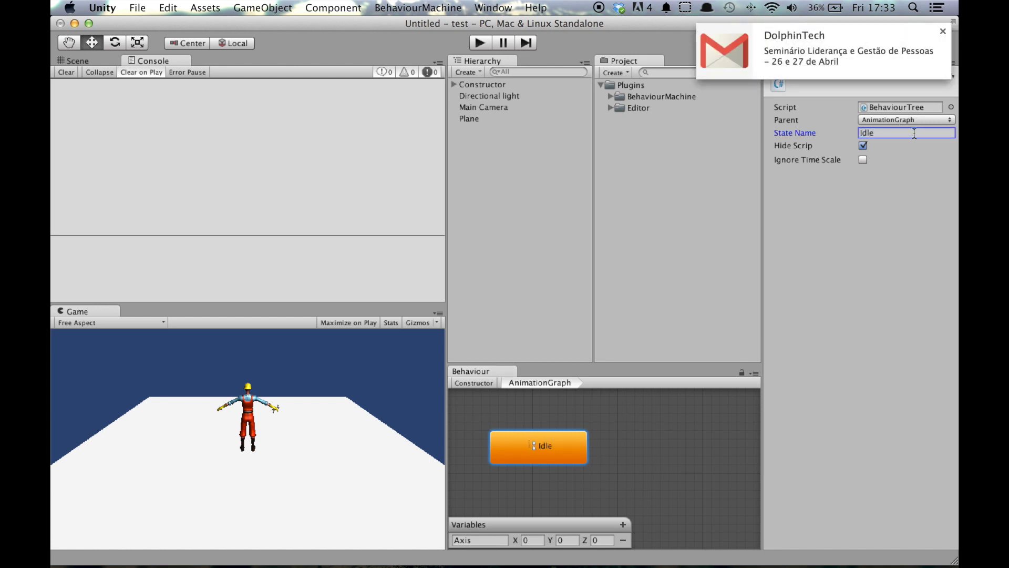
Step: Add a second BehaviourTree state beside Idle in AnimationGraph and name it Walk
{"action": "right_click", "coordinate": [628, 455]}
{"action": "mouse_move", "coordinate": [661, 458]}
{"action": "mouse_move", "coordinate": [792, 462]}
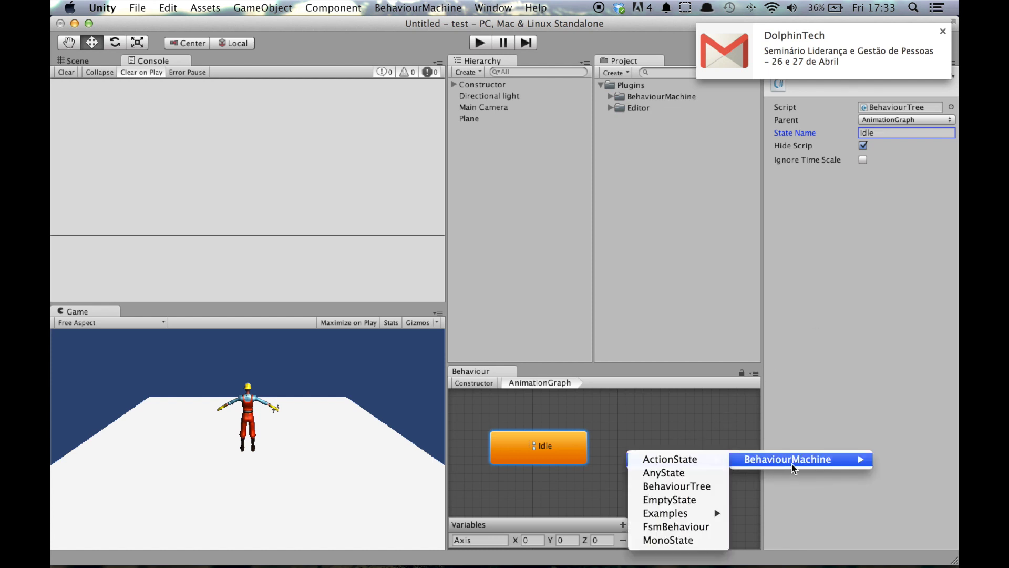
{"action": "left_click", "coordinate": [683, 485]}
{"action": "left_click_drag", "start_coordinate": [669, 464], "coordinate": [710, 461]}
{"action": "left_click", "coordinate": [906, 133]}
{"action": "type", "text": "Walk"}
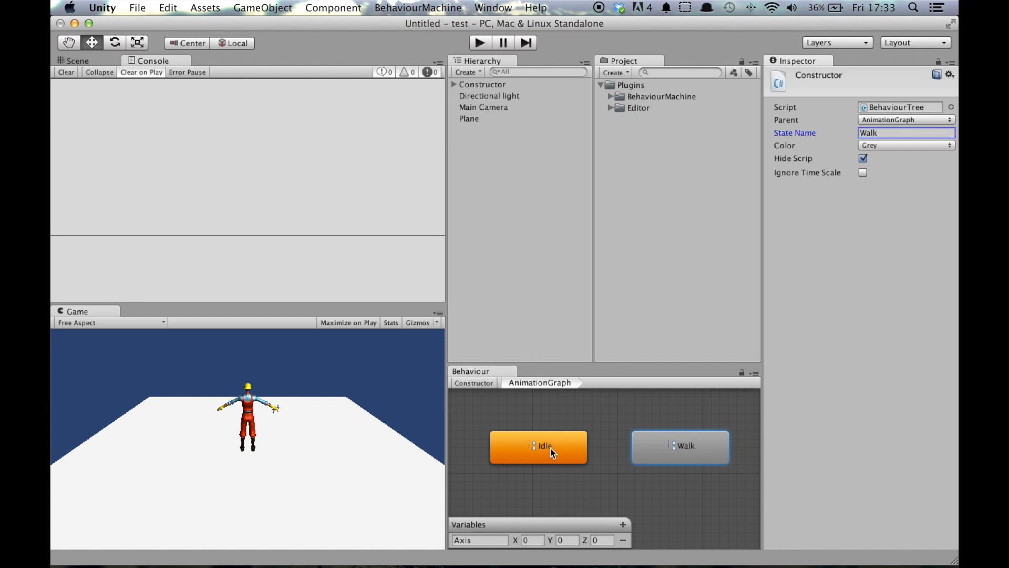
Step: Shift the Idle and Walk states slightly so they sit side by side in the graph, and clear the selection
{"action": "left_click_drag", "start_coordinate": [550, 447], "coordinate": [540, 453]}
{"action": "left_click_drag", "start_coordinate": [664, 443], "coordinate": [663, 443]}
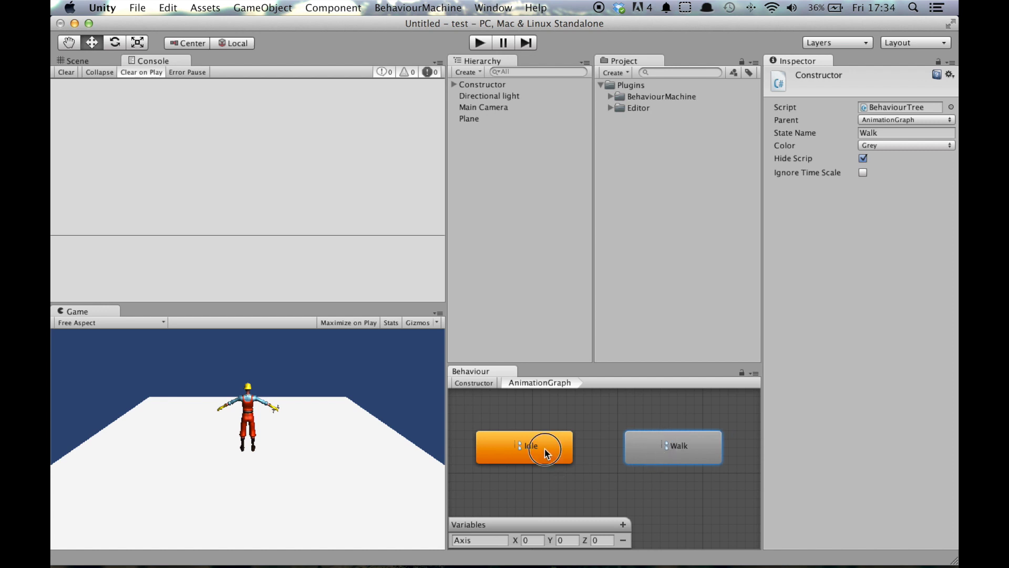
{"action": "left_click", "coordinate": [610, 473]}
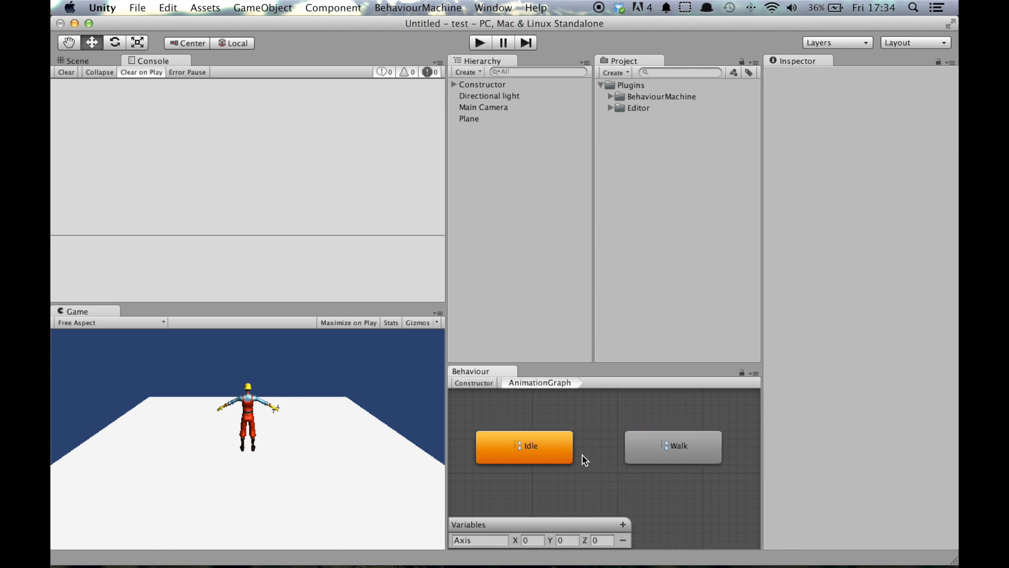
Step: Try the Blue and Green colours on the Walk state and restore its colour to Grey
{"action": "left_click", "coordinate": [565, 455]}
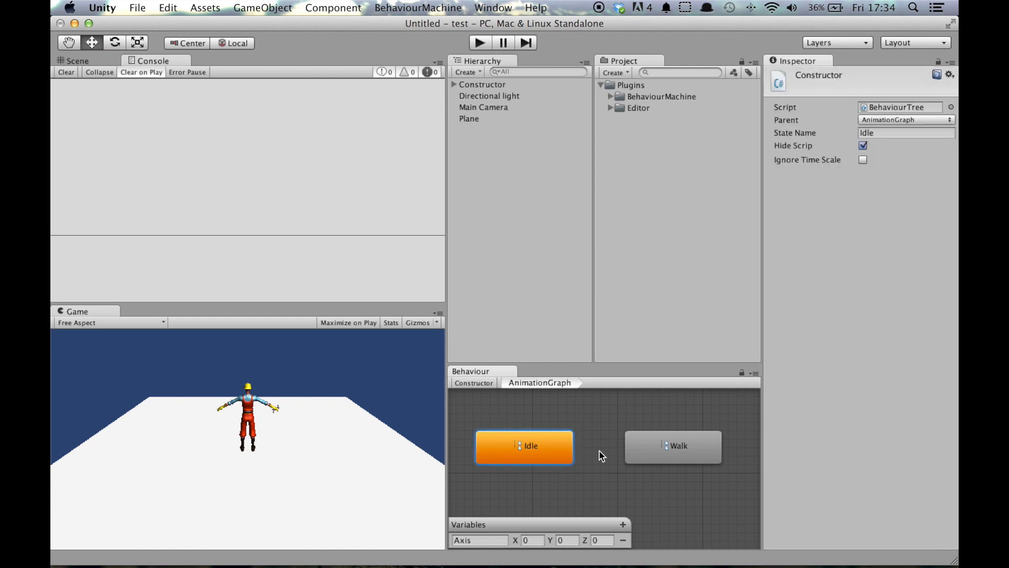
{"action": "left_click", "coordinate": [649, 452]}
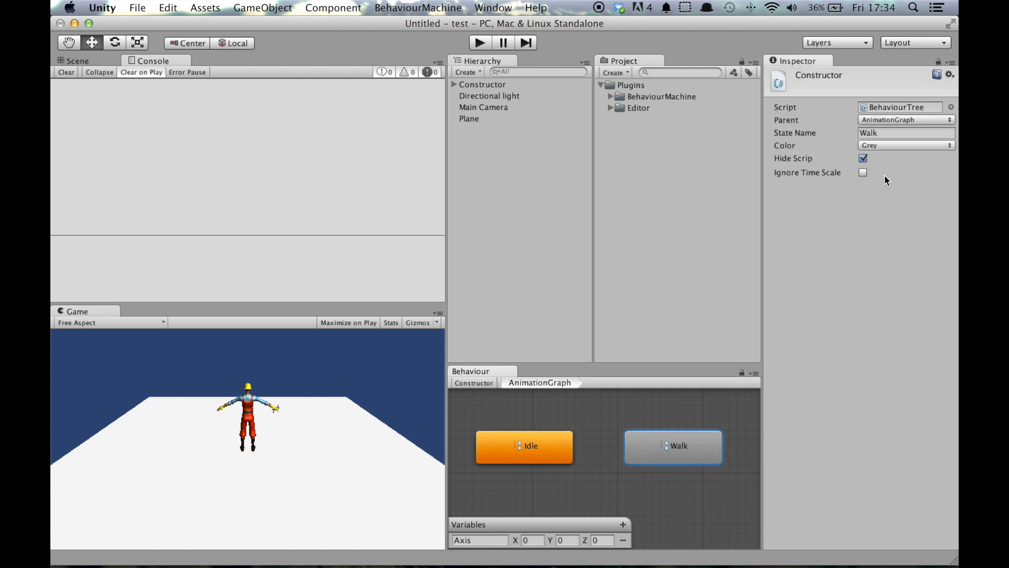
{"action": "left_click", "coordinate": [897, 146]}
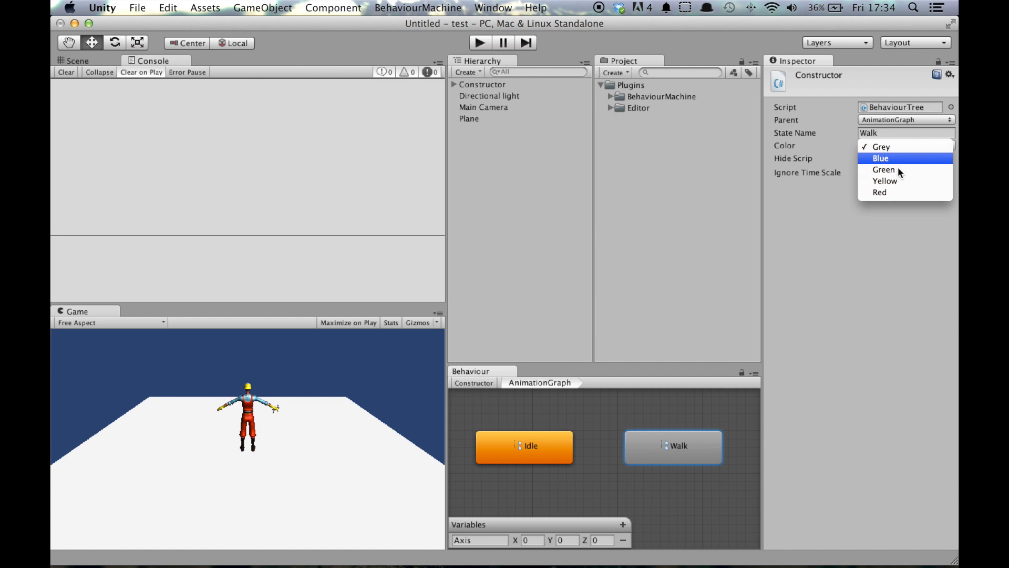
{"action": "left_click", "coordinate": [896, 158]}
{"action": "left_click", "coordinate": [897, 145]}
{"action": "left_click", "coordinate": [894, 169]}
{"action": "left_click", "coordinate": [894, 145]}
{"action": "left_click", "coordinate": [900, 108]}
{"action": "left_click", "coordinate": [527, 447]}
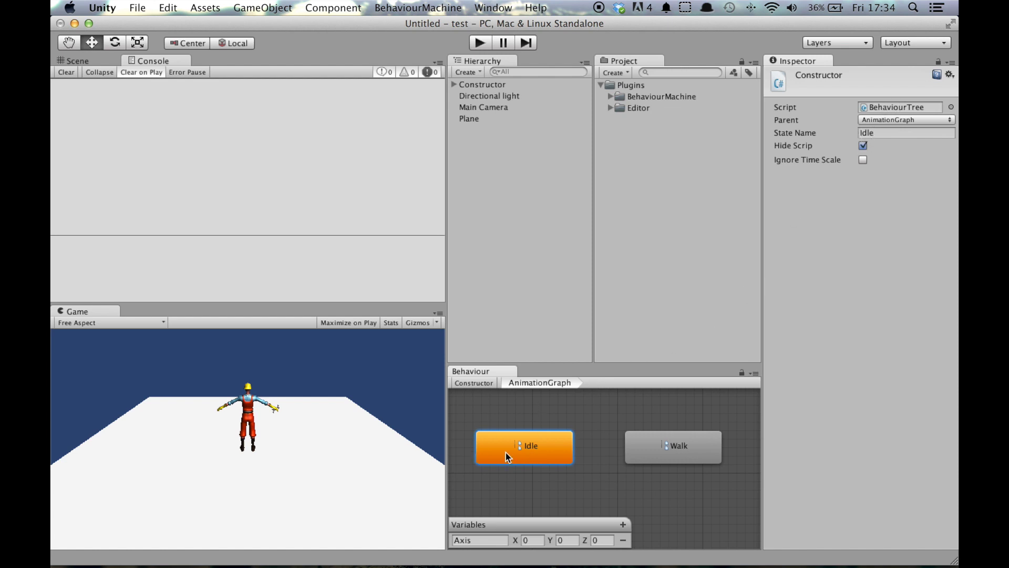
{"action": "left_click", "coordinate": [534, 467]}
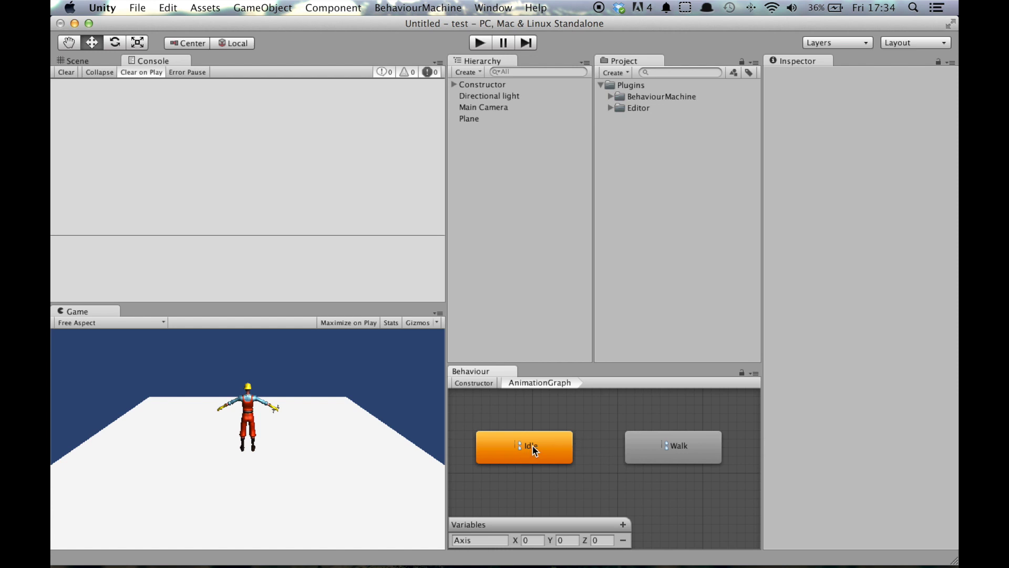
{"action": "left_click", "coordinate": [563, 456]}
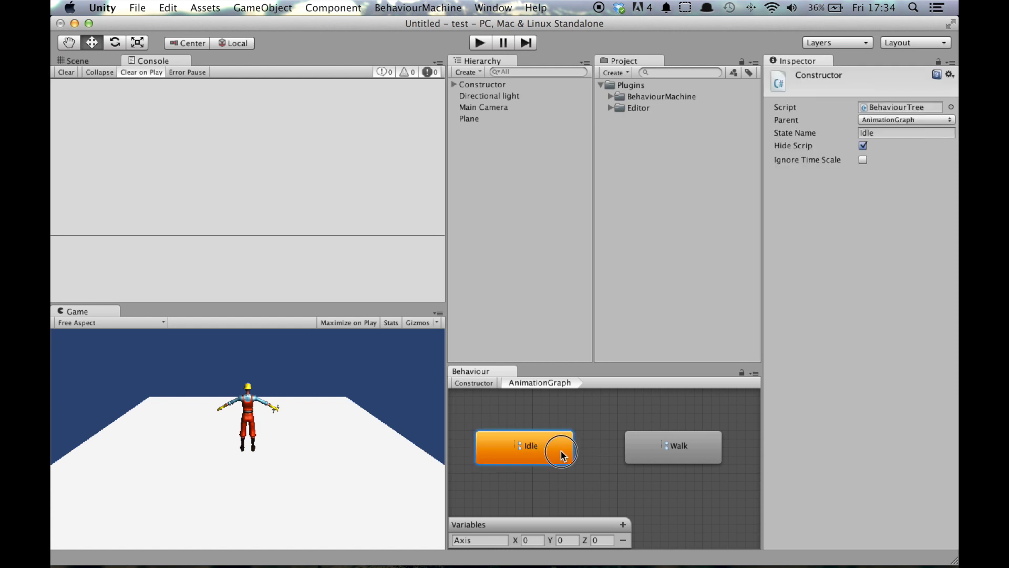
Step: Try Walk as the start state of AnimationGraph, restore Idle as the start state, and clear the selection
{"action": "left_click", "coordinate": [652, 453]}
{"action": "left_click", "coordinate": [525, 448]}
{"action": "right_click", "coordinate": [696, 448]}
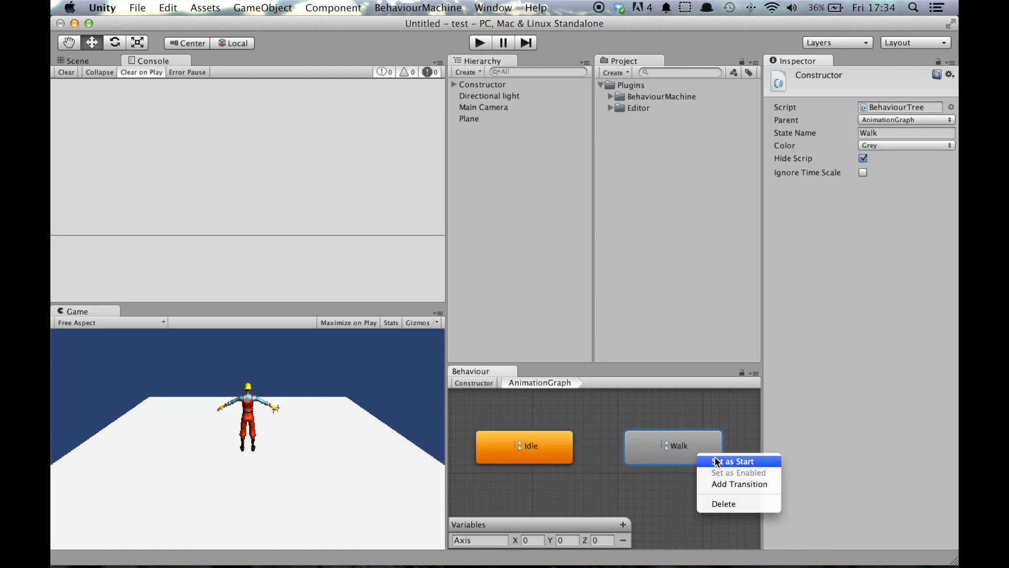
{"action": "left_click", "coordinate": [720, 461]}
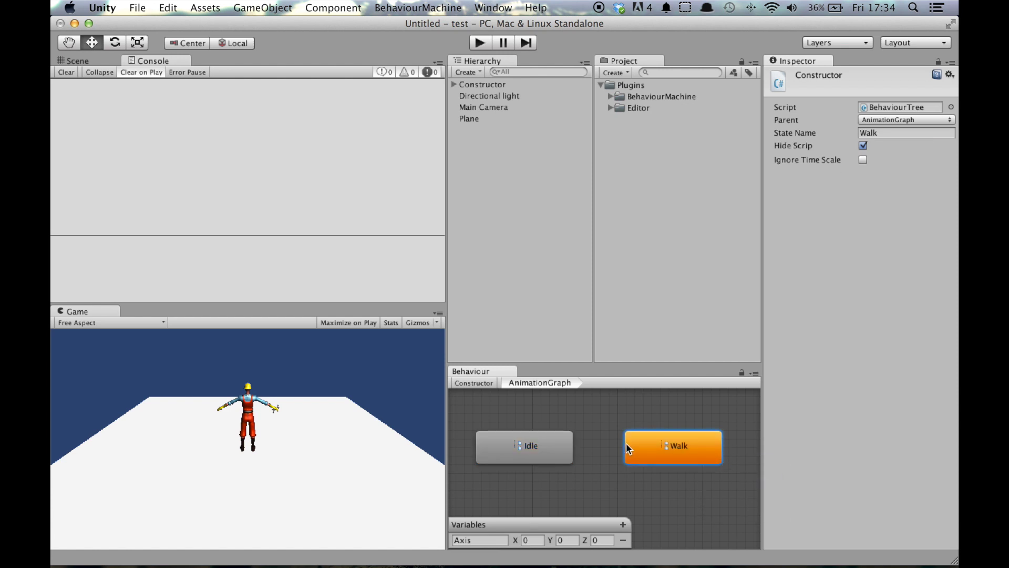
{"action": "right_click", "coordinate": [651, 448]}
{"action": "left_click", "coordinate": [671, 456]}
{"action": "right_click", "coordinate": [514, 443]}
{"action": "left_click", "coordinate": [566, 454]}
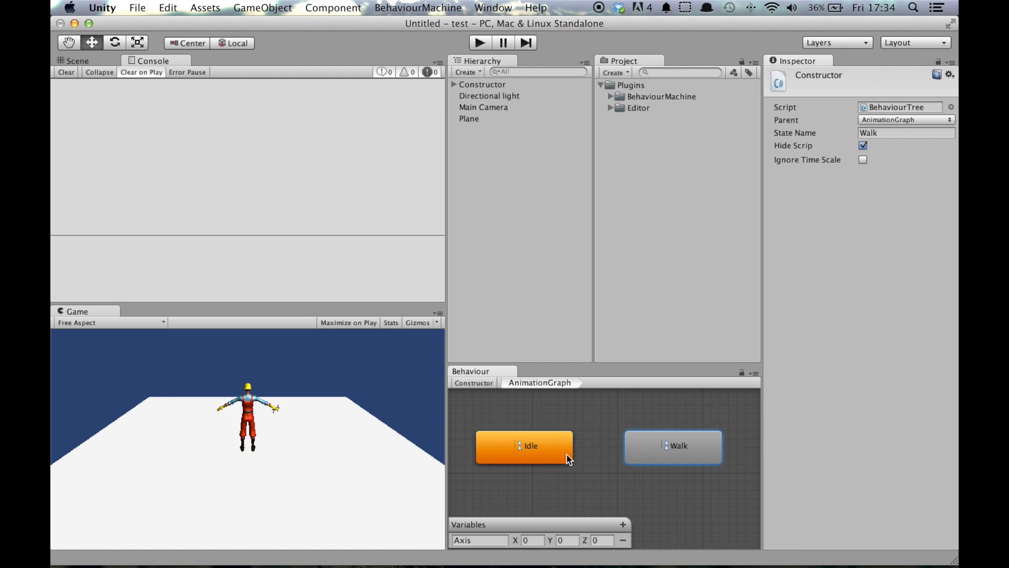
{"action": "left_click", "coordinate": [519, 406]}
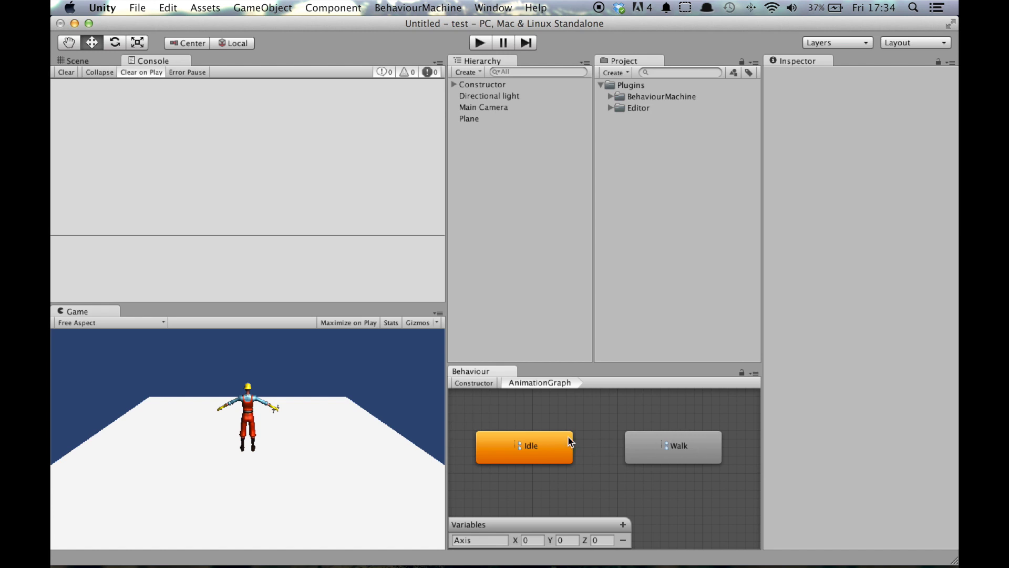
Step: Open the Idle state's behaviour tree and add a CrossFadeAnimation action under its OnEnable node
{"action": "double_click", "coordinate": [531, 450]}
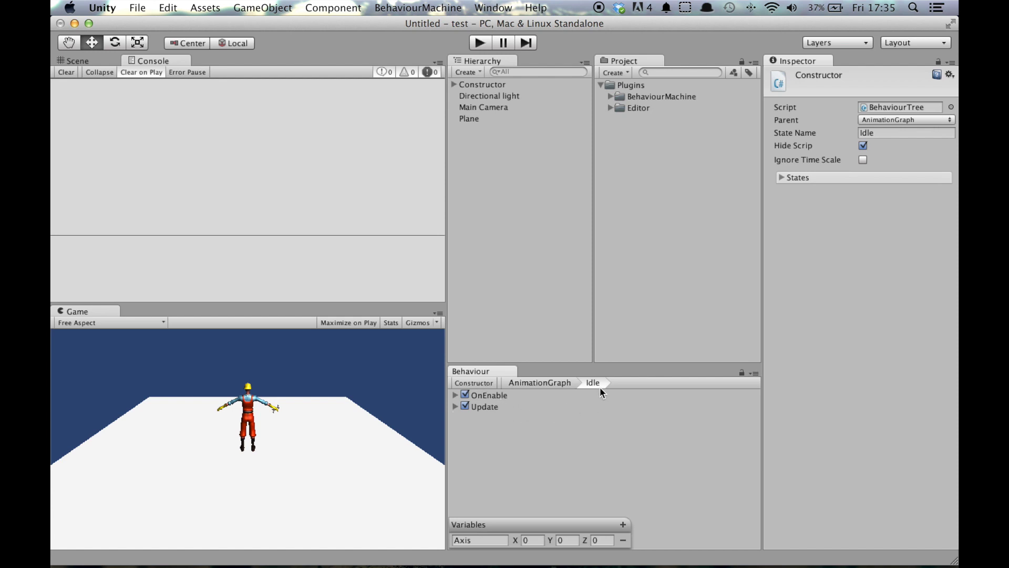
{"action": "left_click", "coordinate": [541, 383]}
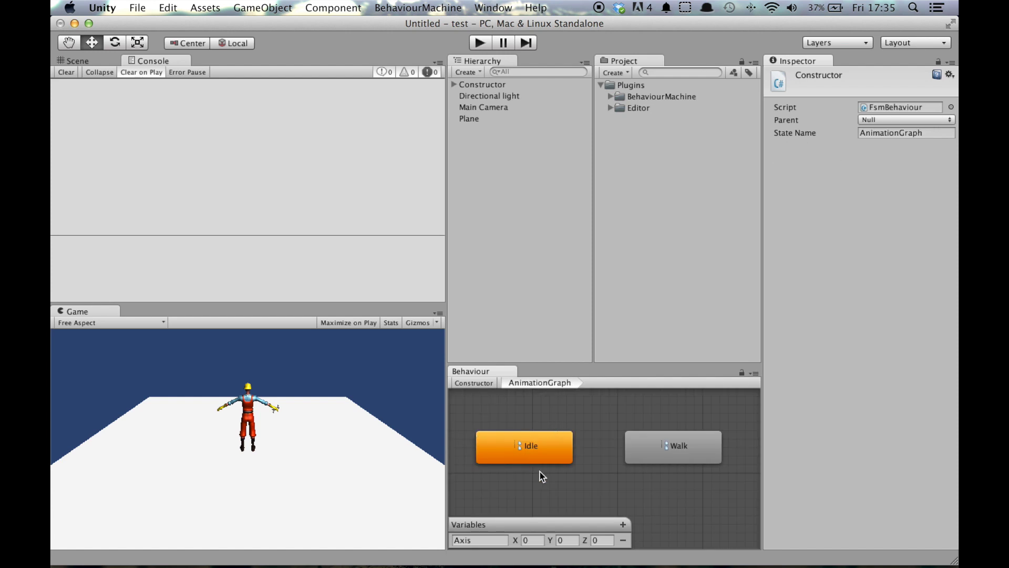
{"action": "double_click", "coordinate": [516, 446]}
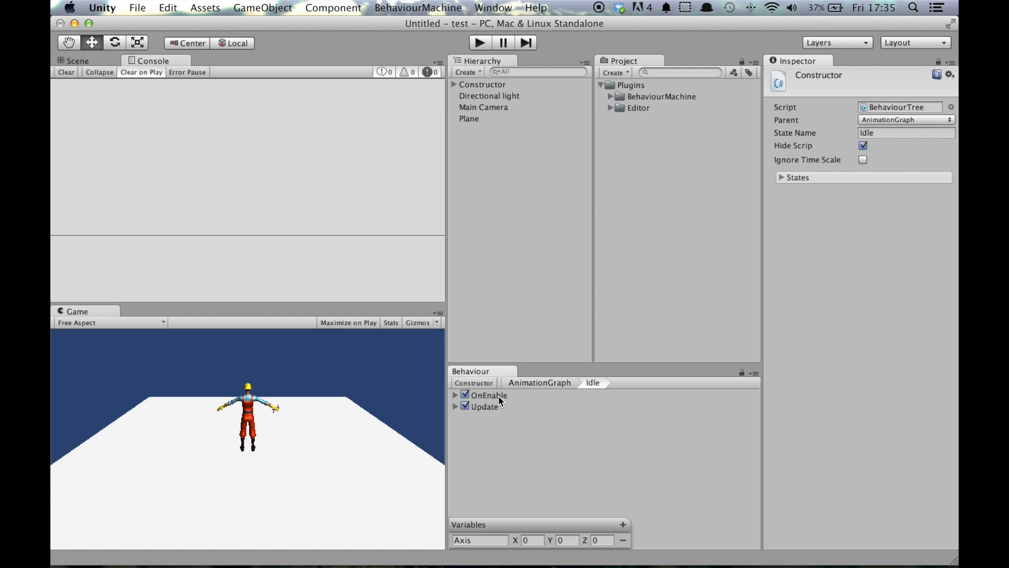
{"action": "left_click", "coordinate": [498, 395]}
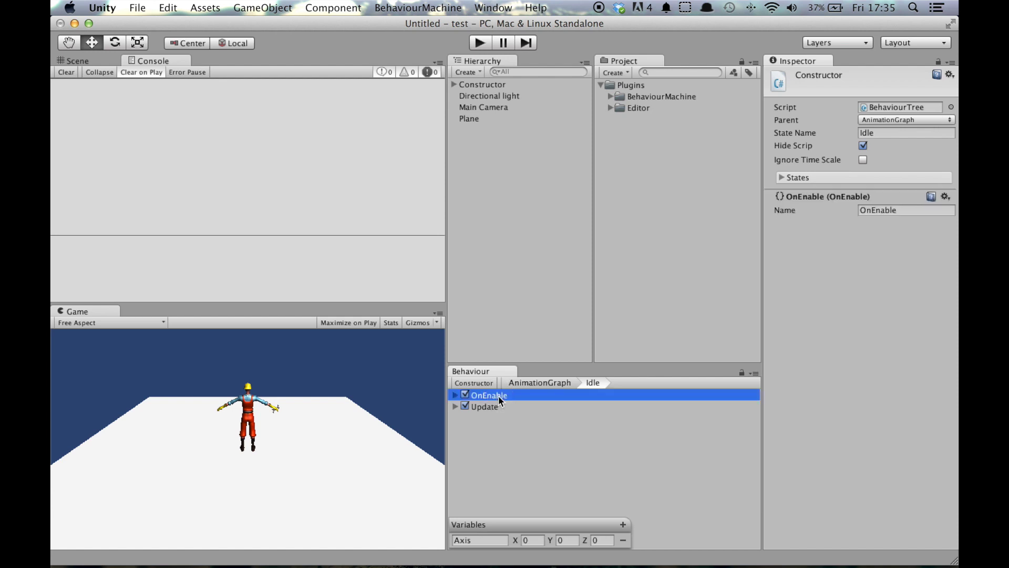
{"action": "right_click", "coordinate": [498, 400]}
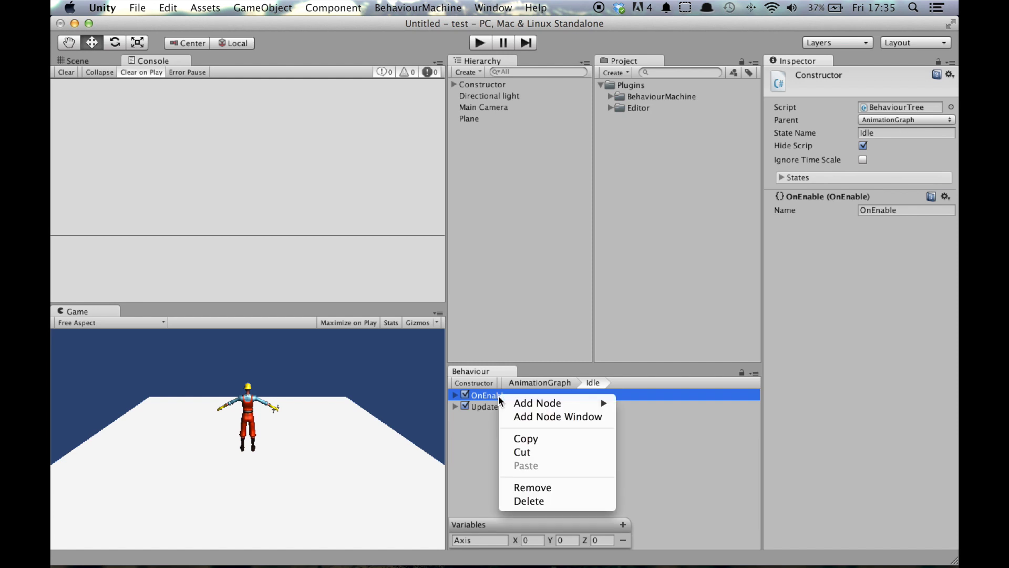
{"action": "mouse_move", "coordinate": [538, 401]}
{"action": "mouse_move", "coordinate": [683, 406]}
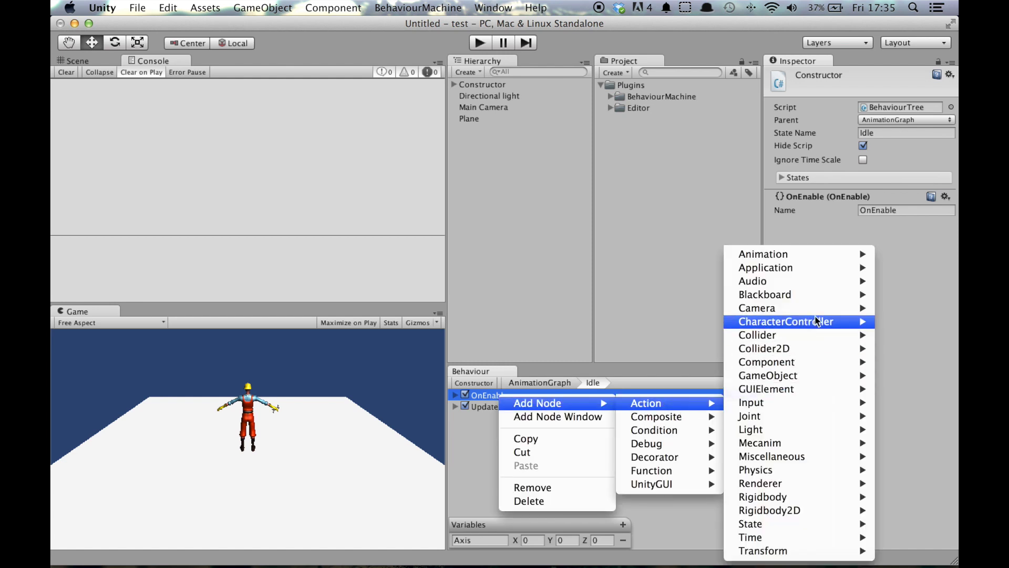
{"action": "mouse_move", "coordinate": [797, 256]}
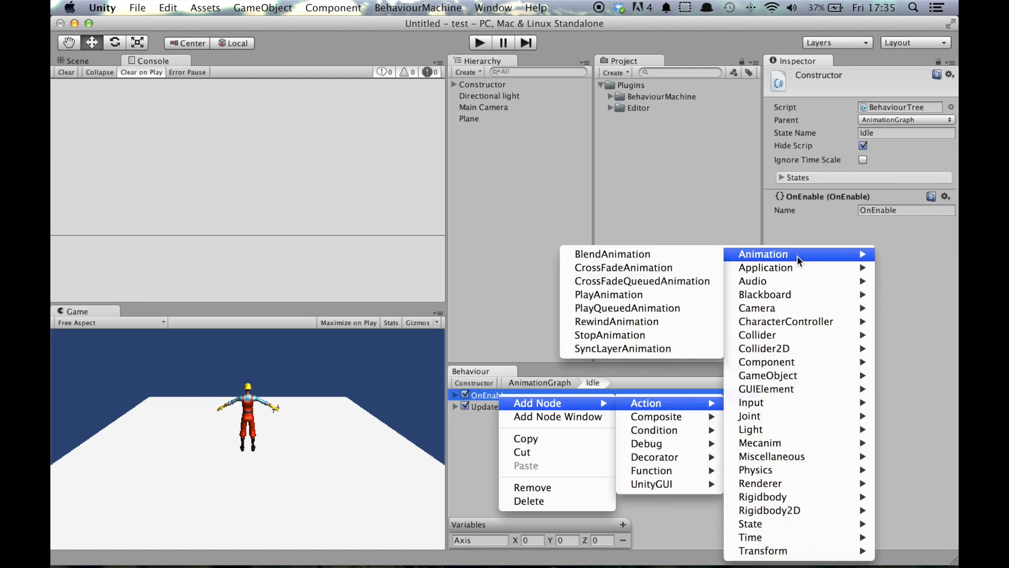
{"action": "left_click", "coordinate": [670, 267]}
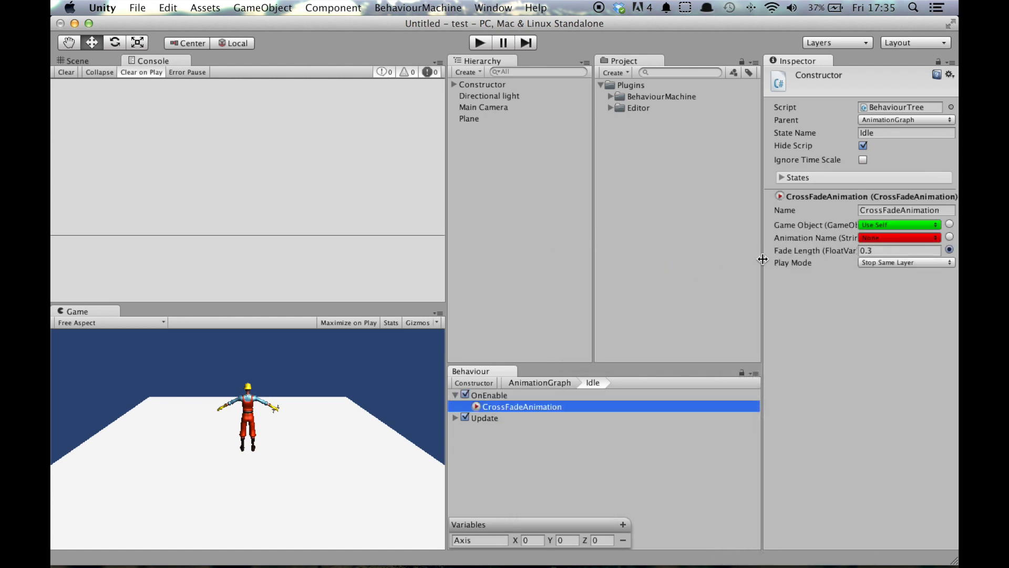
Step: Switch the Idle CrossFadeAnimation node's Animation Name to a constant value and set it to idle
{"action": "left_click", "coordinate": [949, 237]}
{"action": "left_click", "coordinate": [925, 240]}
{"action": "type", "text": "idle"}
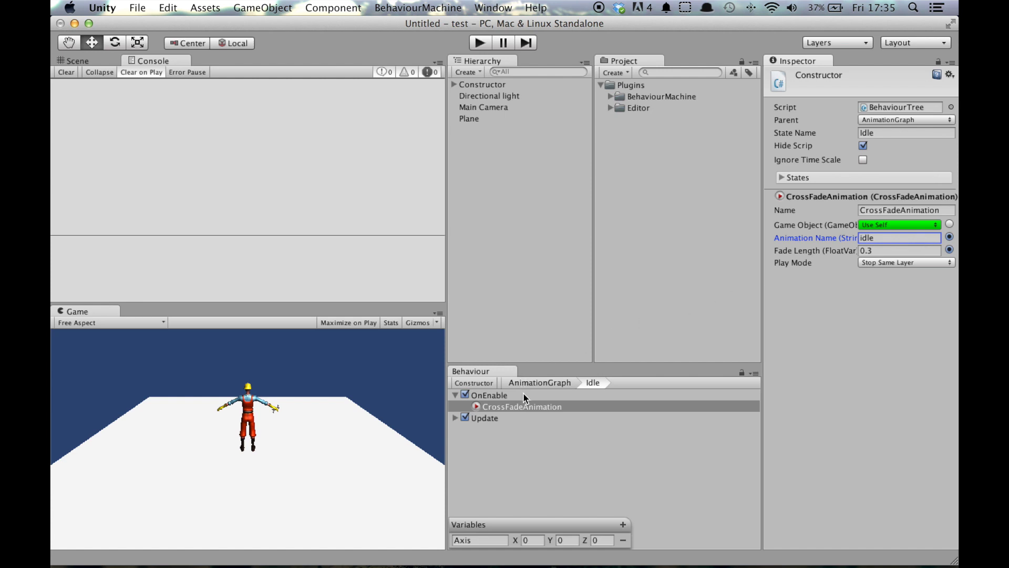
Step: Copy the CrossFadeAnimation node from Idle into Walk's OnEnable node and set the copy's Animation Name to walk
{"action": "right_click", "coordinate": [517, 408]}
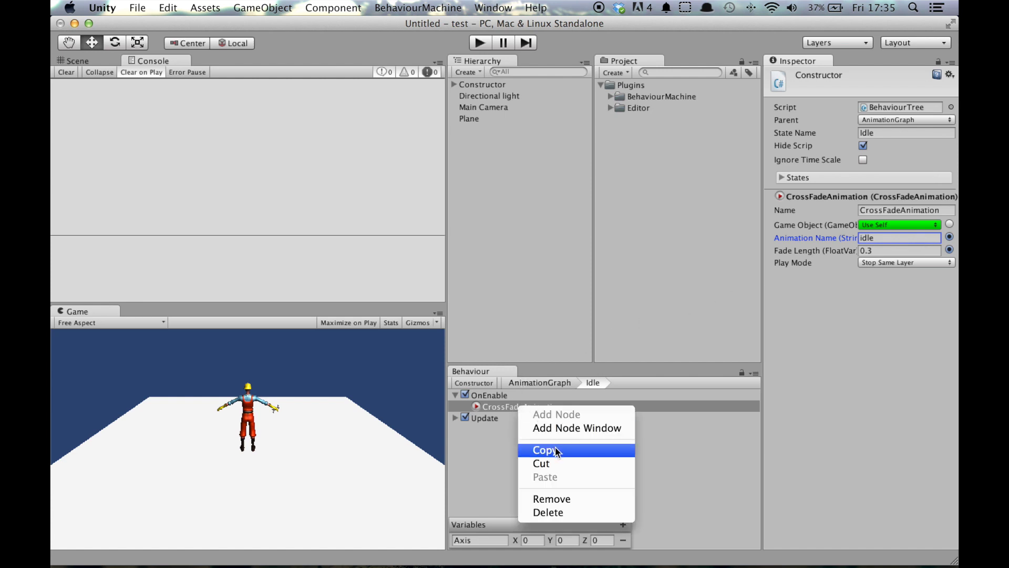
{"action": "left_click", "coordinate": [556, 450]}
{"action": "left_click", "coordinate": [540, 382]}
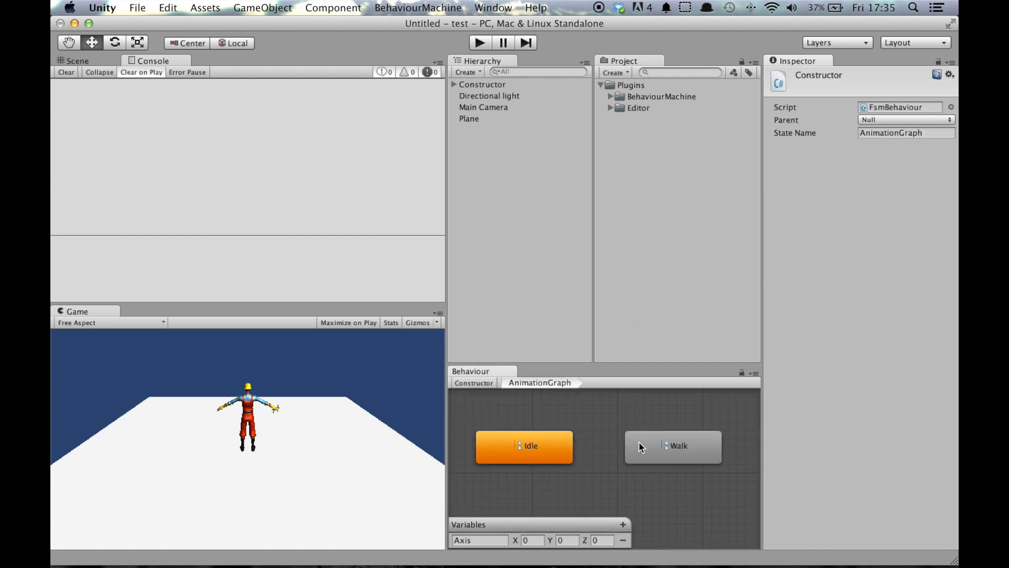
{"action": "double_click", "coordinate": [673, 447]}
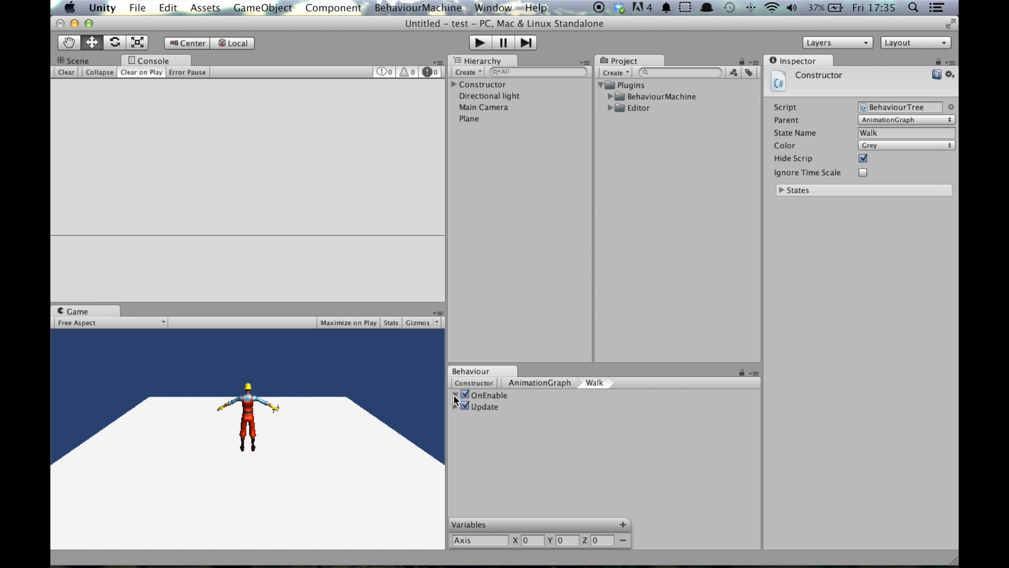
{"action": "left_click", "coordinate": [496, 392]}
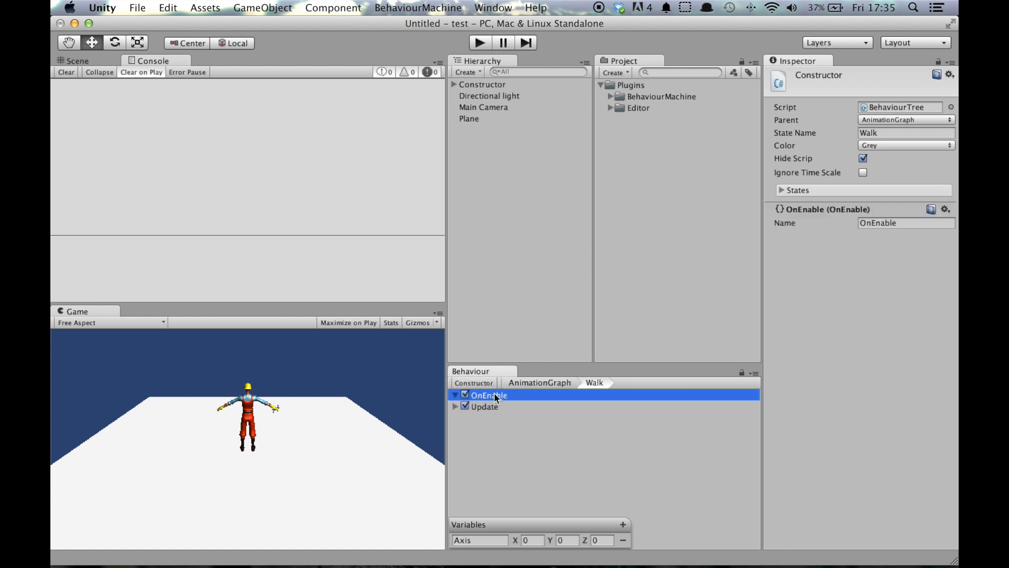
{"action": "right_click", "coordinate": [497, 392]}
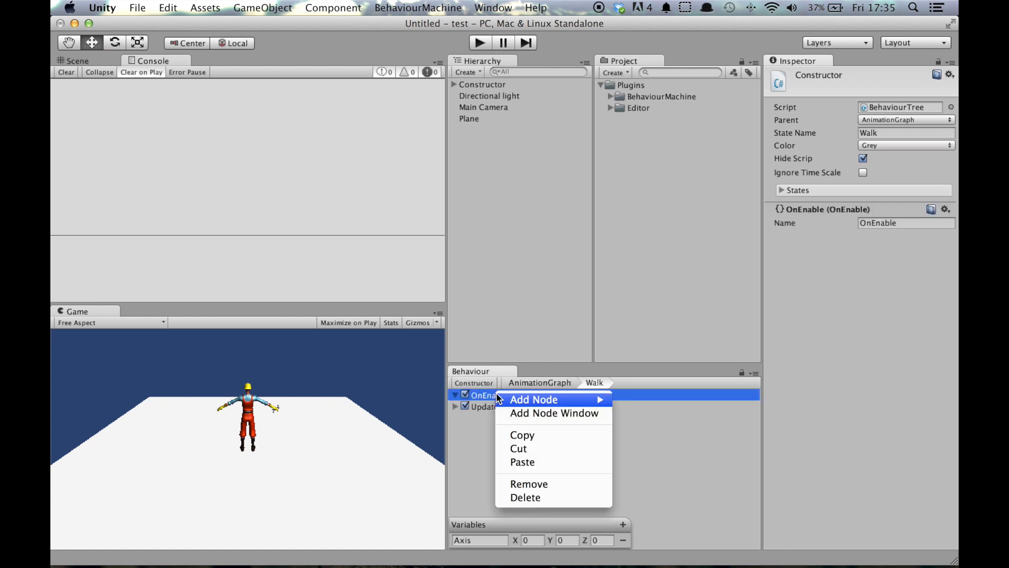
{"action": "left_click", "coordinate": [536, 462]}
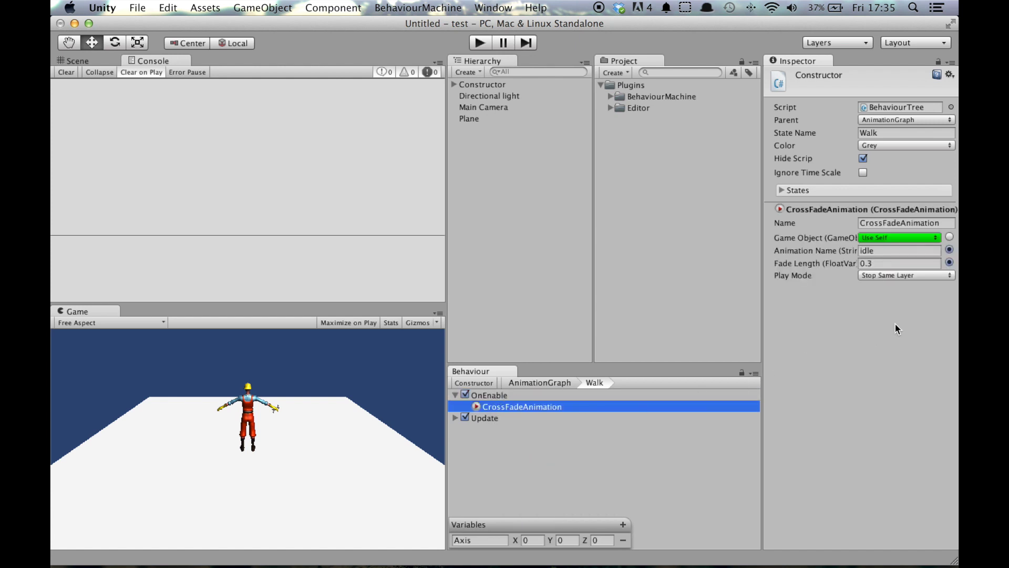
{"action": "left_click", "coordinate": [891, 251]}
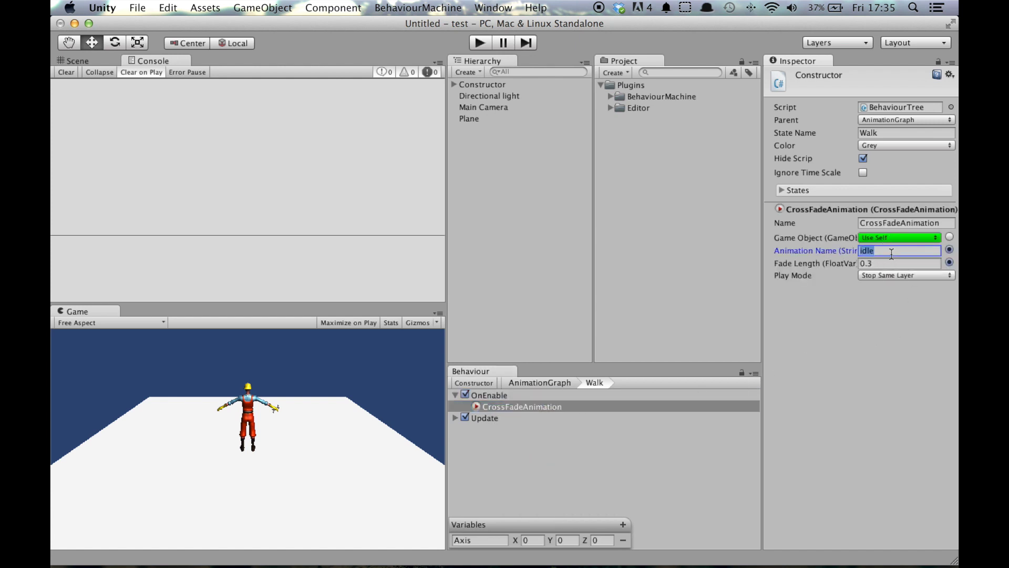
{"action": "type", "text": "walk"}
Step: Check the clip names in the Constructor's Animation component and return to the AnimationGraph view
{"action": "left_click", "coordinate": [496, 84]}
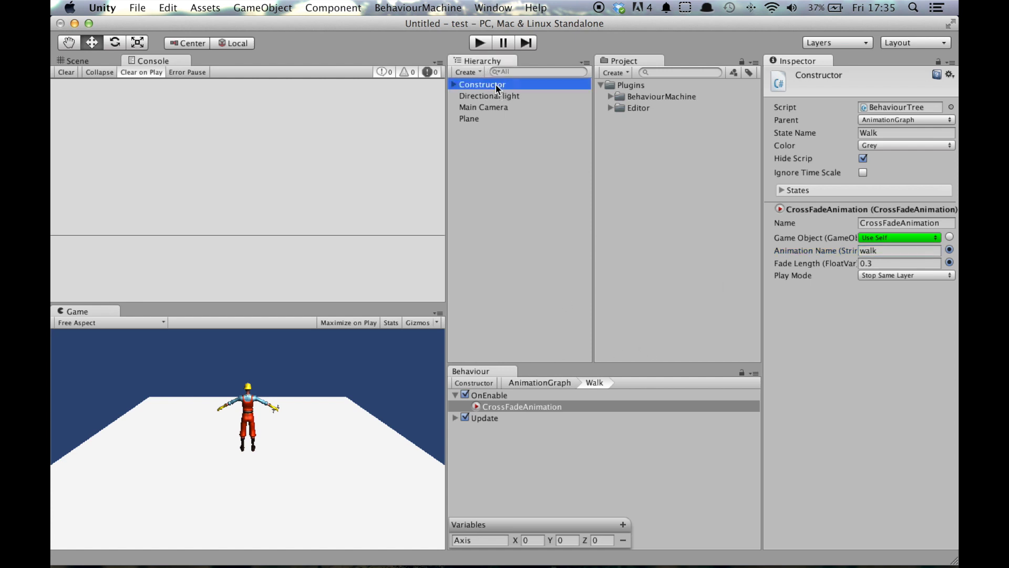
{"action": "left_click", "coordinate": [769, 170]}
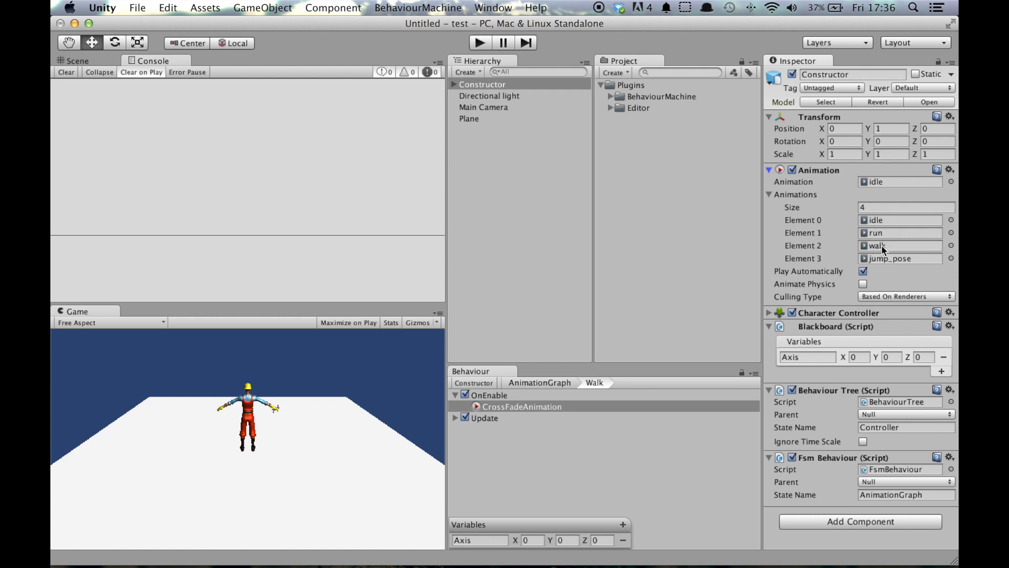
{"action": "left_click", "coordinate": [547, 383]}
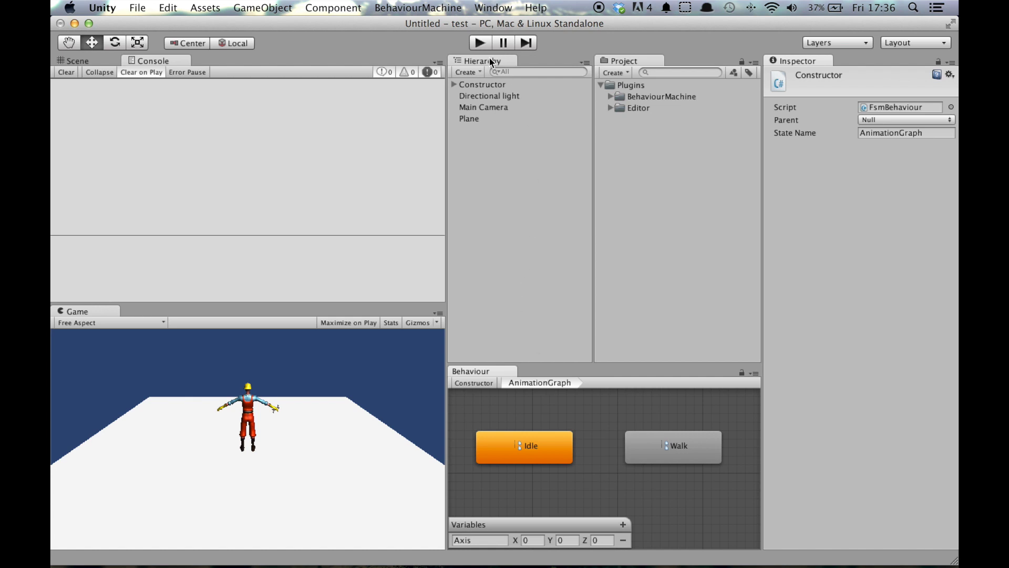
Step: Run the game, show the Constructor in the Scene view, and enable gizmos in the Game view
{"action": "left_click", "coordinate": [480, 42]}
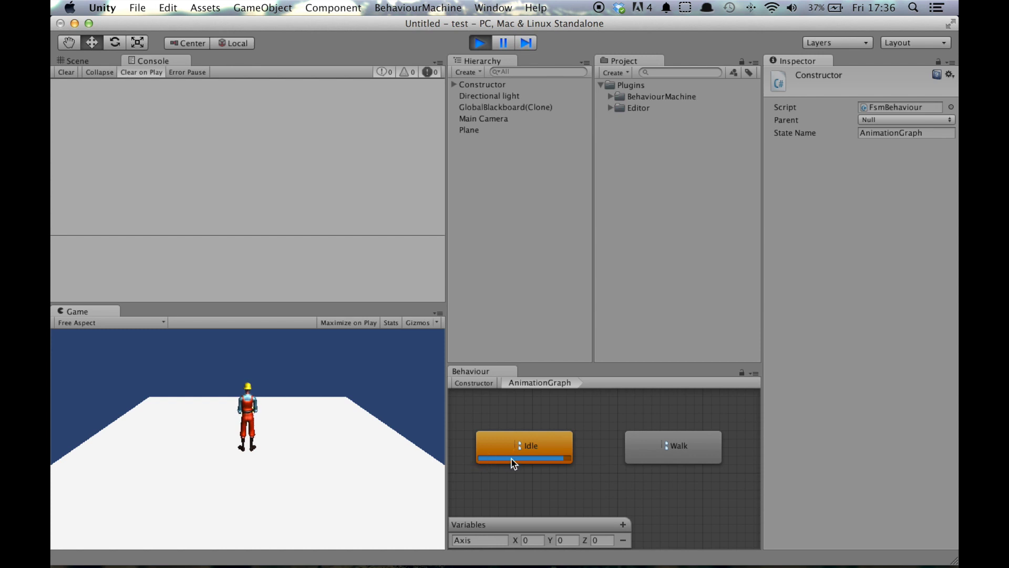
{"action": "left_click", "coordinate": [66, 61]}
{"action": "scroll", "coordinate": [194, 194], "scroll_direction": "up", "scroll_amount": 3}
{"action": "scroll", "coordinate": [194, 184], "scroll_direction": "up", "scroll_amount": 3}
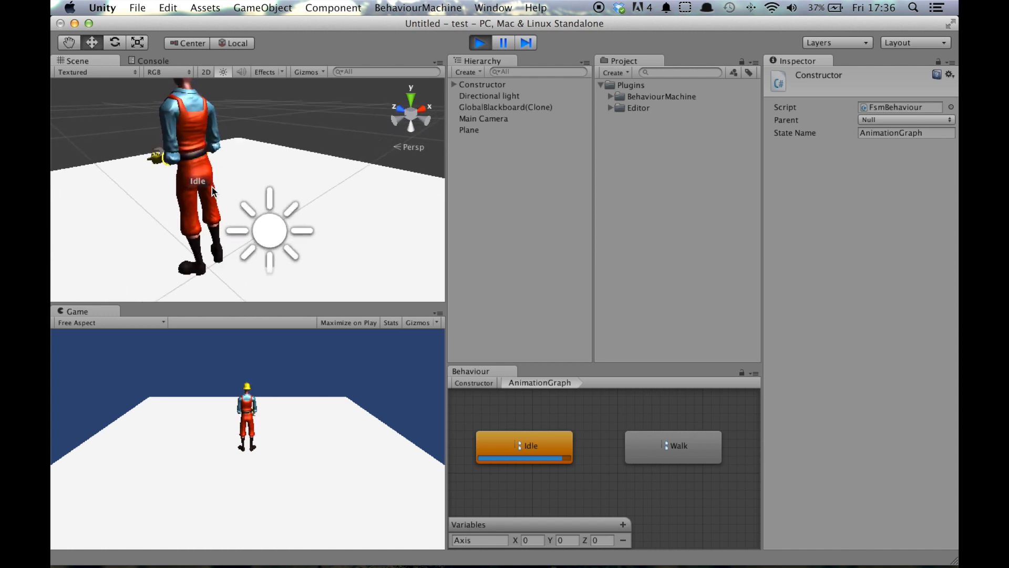
{"action": "left_click", "coordinate": [418, 323]}
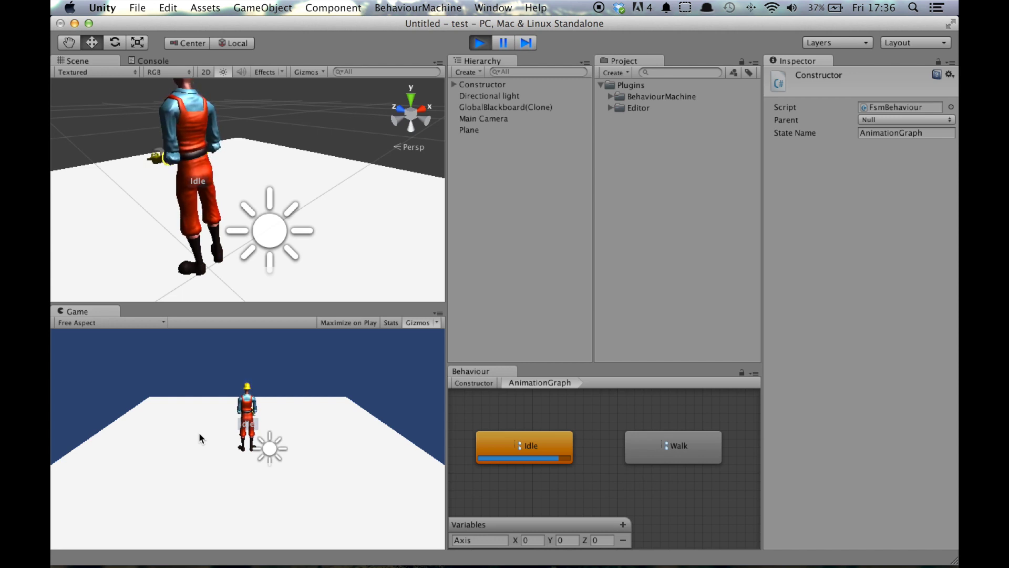
Step: Steer the Constructor around the plane in all directions to test its movement in the Idle state
{"action": "key", "text": "Left"}
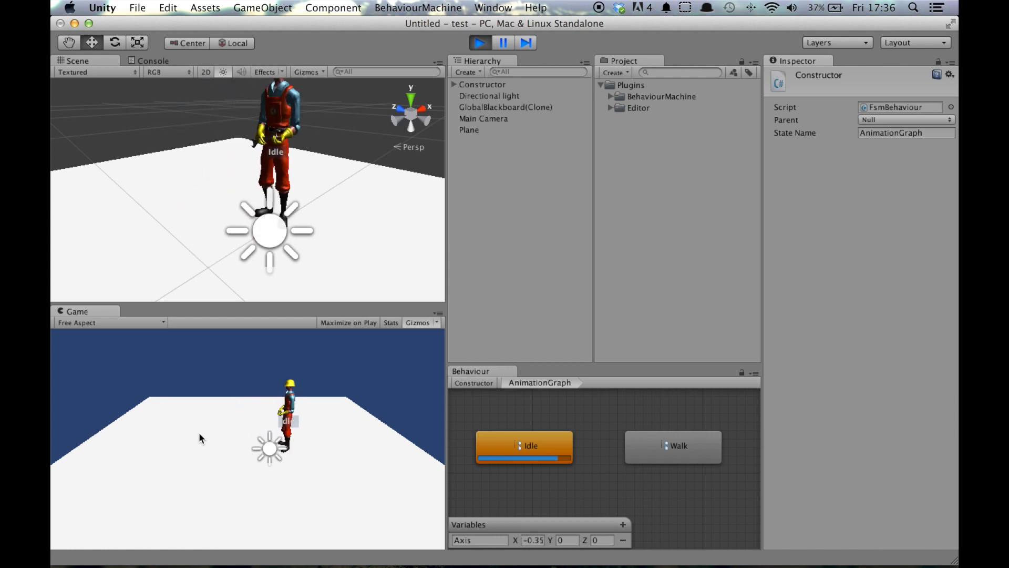
{"action": "key", "text": "Down"}
{"action": "key", "text": "Right"}
{"action": "key", "text": "Up"}
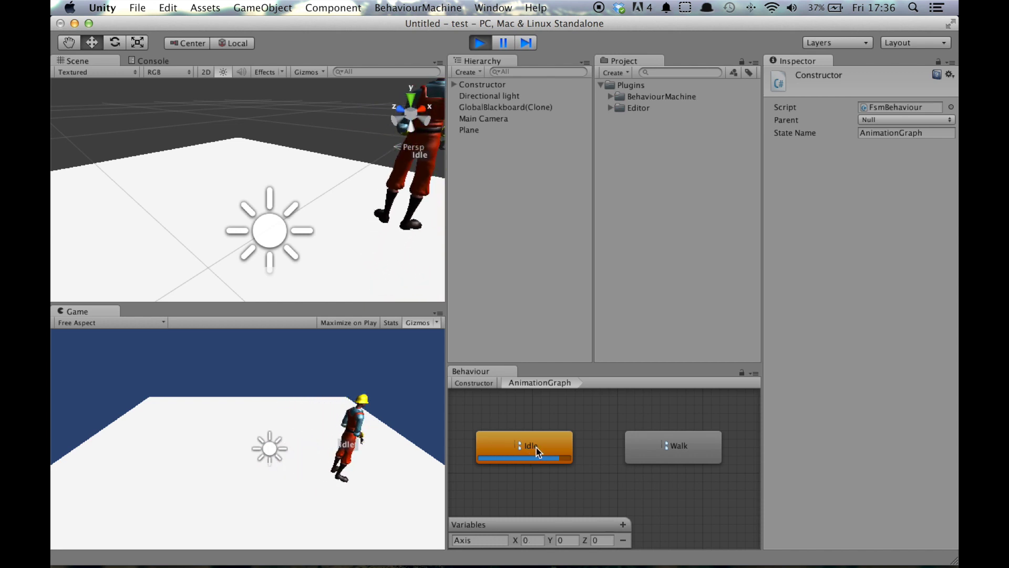
{"action": "key", "text": "Left"}
{"action": "key", "text": "Right"}
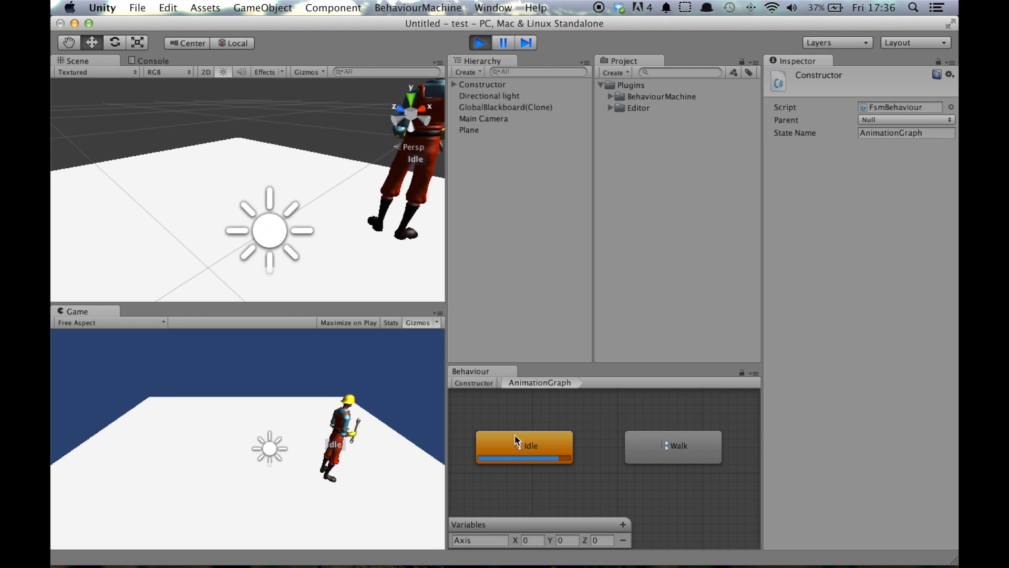
Step: Set the Walk state as enabled in the running game to test its animation, and stop the game
{"action": "right_click", "coordinate": [681, 452]}
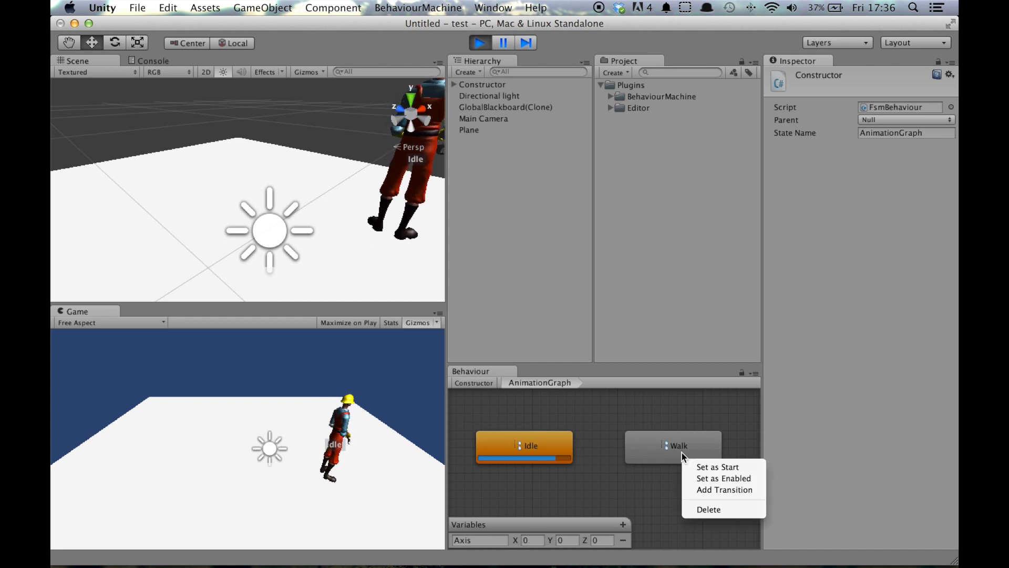
{"action": "left_click", "coordinate": [714, 479]}
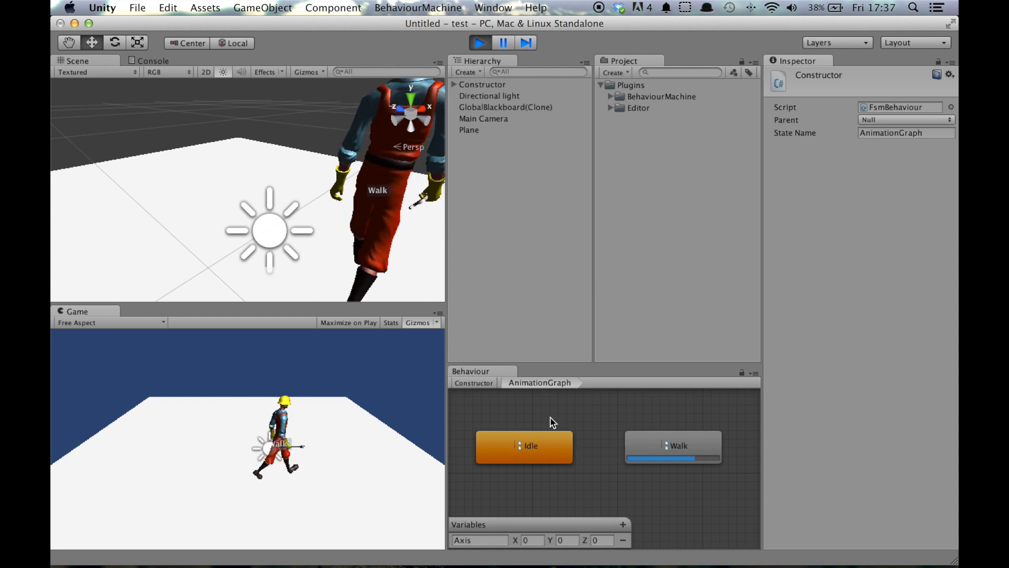
{"action": "left_click", "coordinate": [481, 45]}
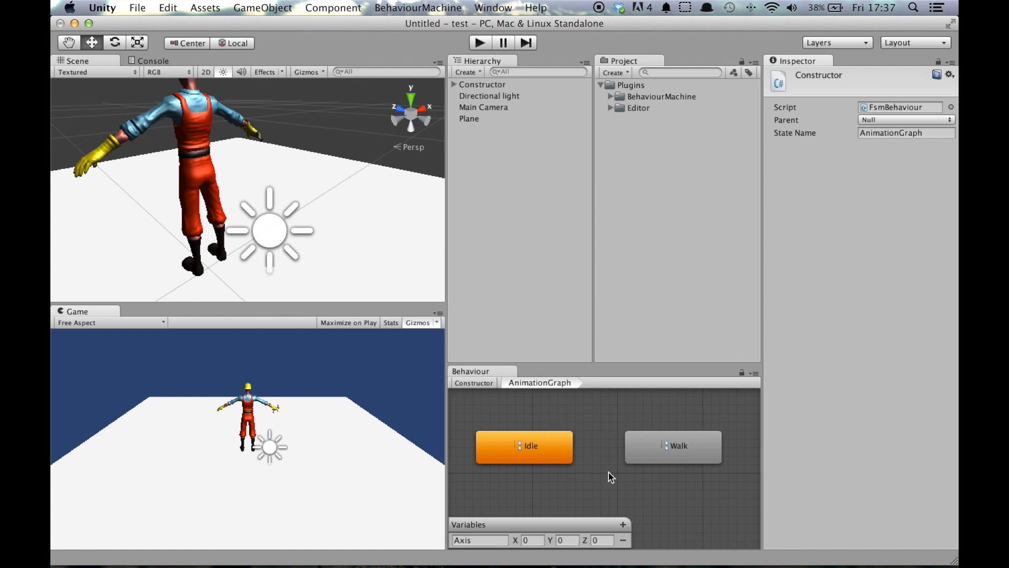
Step: Add a transition from Idle to Walk and another from Walk back to Idle
{"action": "right_click", "coordinate": [550, 447]}
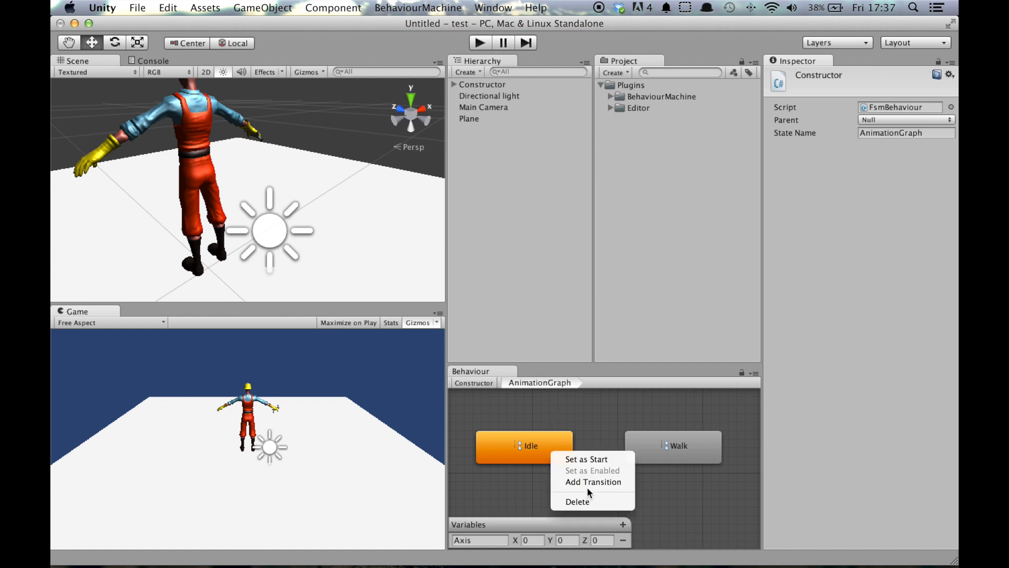
{"action": "left_click", "coordinate": [601, 481]}
{"action": "right_click", "coordinate": [649, 447]}
{"action": "left_click", "coordinate": [681, 486]}
{"action": "left_click_drag", "start_coordinate": [548, 473], "coordinate": [548, 450]}
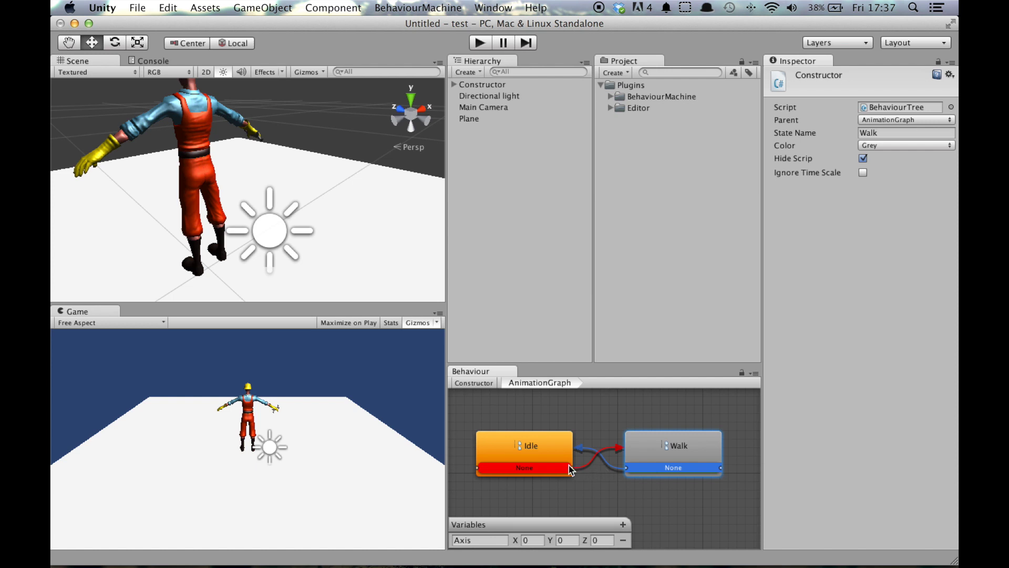
Step: Add two FsmEvent variables to the Constructor's blackboard and name them ToWalk and ToIdle
{"action": "left_click", "coordinate": [624, 526]}
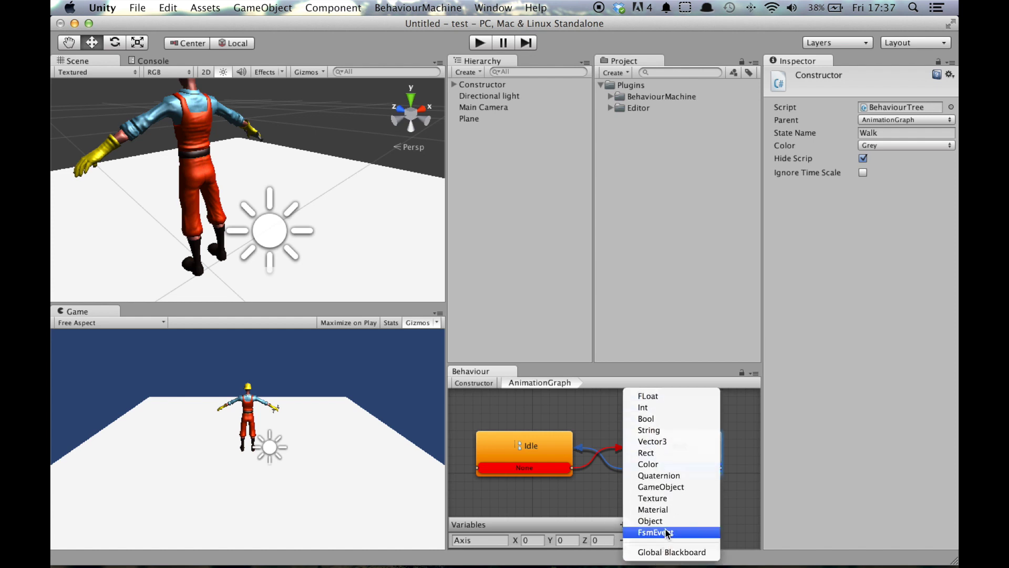
{"action": "left_click", "coordinate": [666, 533]}
{"action": "left_click", "coordinate": [623, 508]}
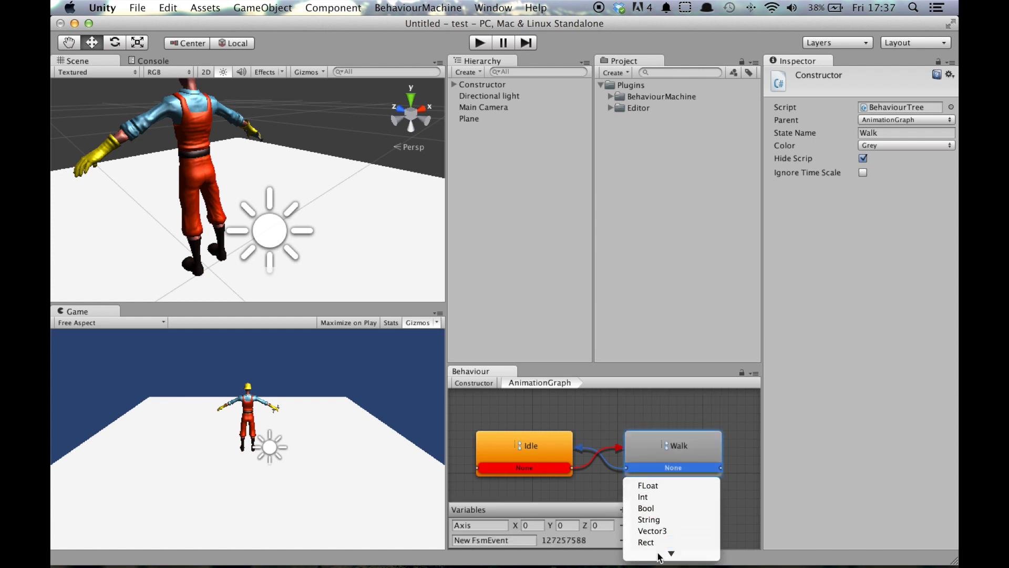
{"action": "left_click", "coordinate": [665, 533]}
{"action": "left_click", "coordinate": [514, 525]}
{"action": "type", "text": "ToWalk"}
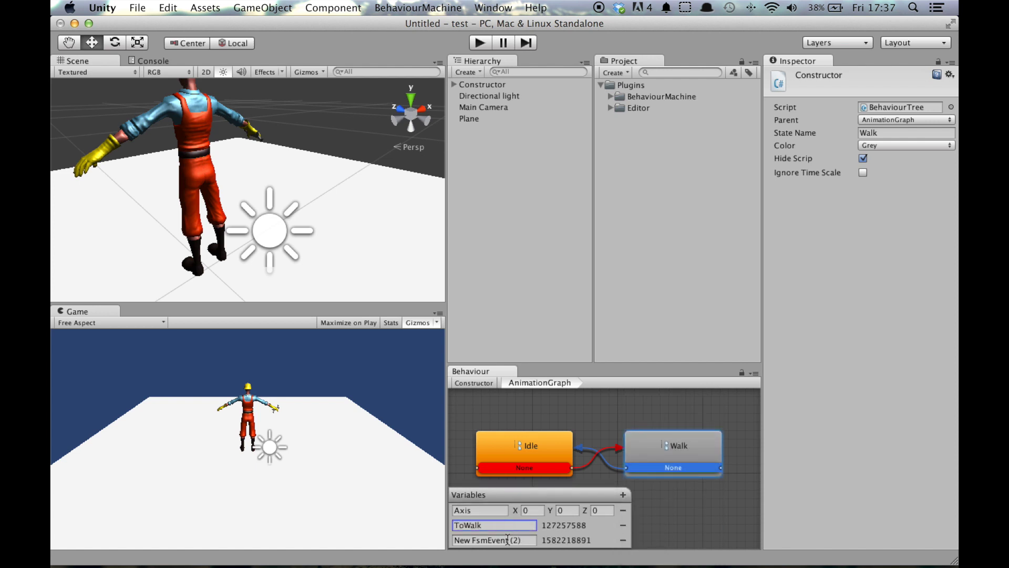
{"action": "left_click", "coordinate": [508, 540]}
{"action": "type", "text": "Ro"}
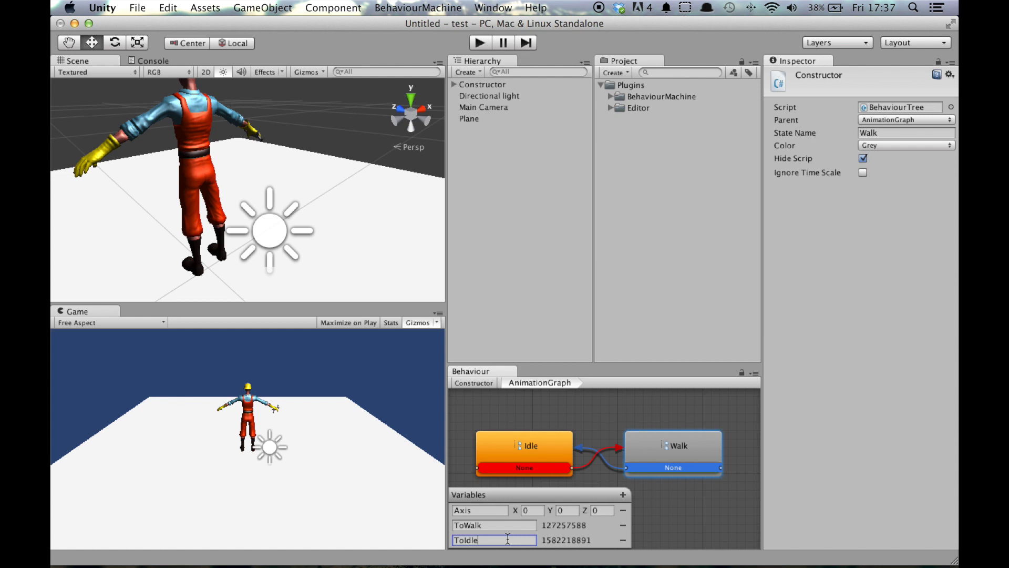
Step: Assign the ToWalk event to the Idle state's transition and the ToIdle event to the Walk state's transition
{"action": "left_click", "coordinate": [531, 468]}
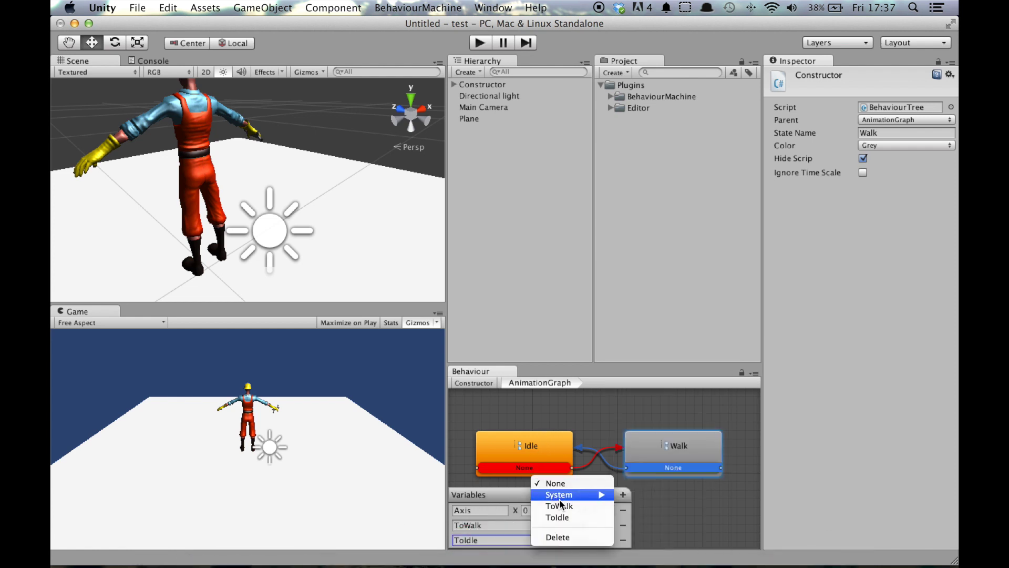
{"action": "left_click", "coordinate": [574, 506]}
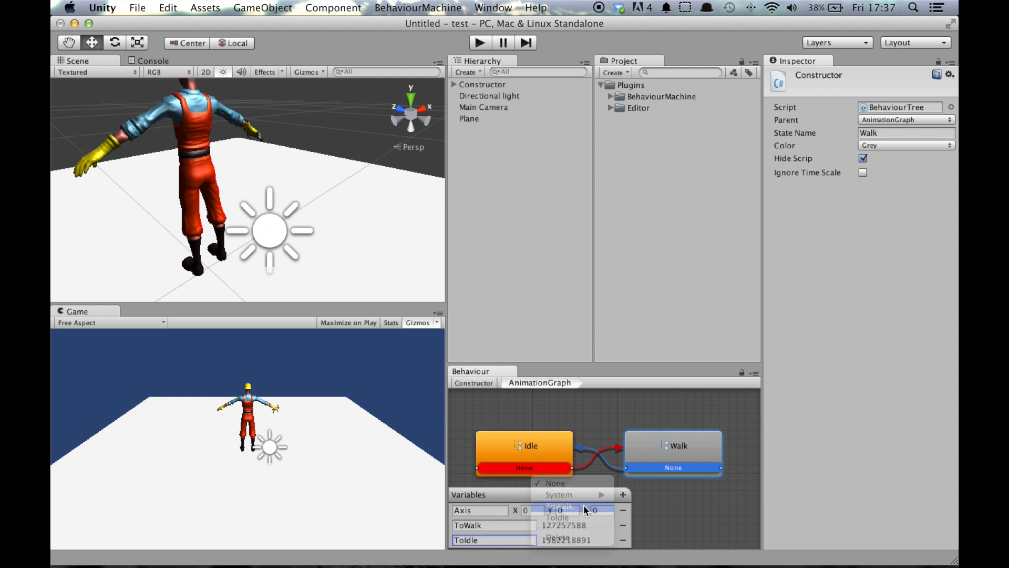
{"action": "left_click", "coordinate": [671, 468]}
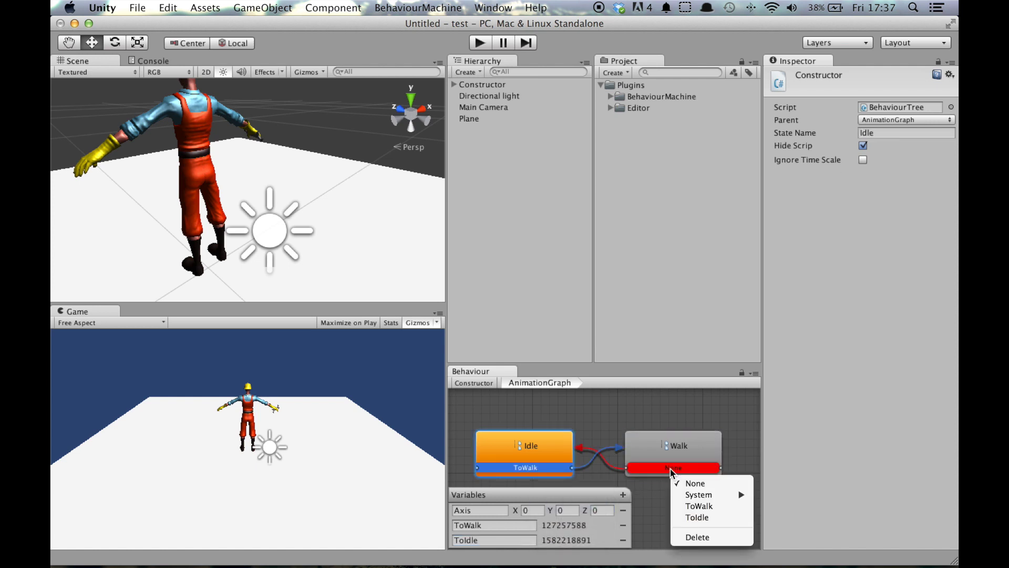
{"action": "left_click", "coordinate": [695, 517]}
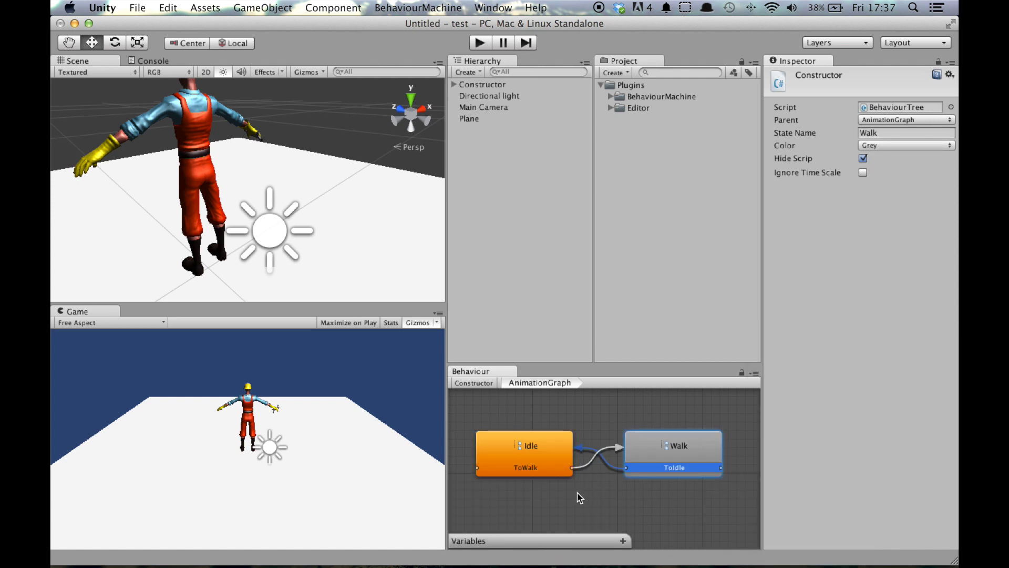
Step: Review the ToWalk and ToIdle transitions, and run the game briefly to check which state is active
{"action": "left_click", "coordinate": [511, 470]}
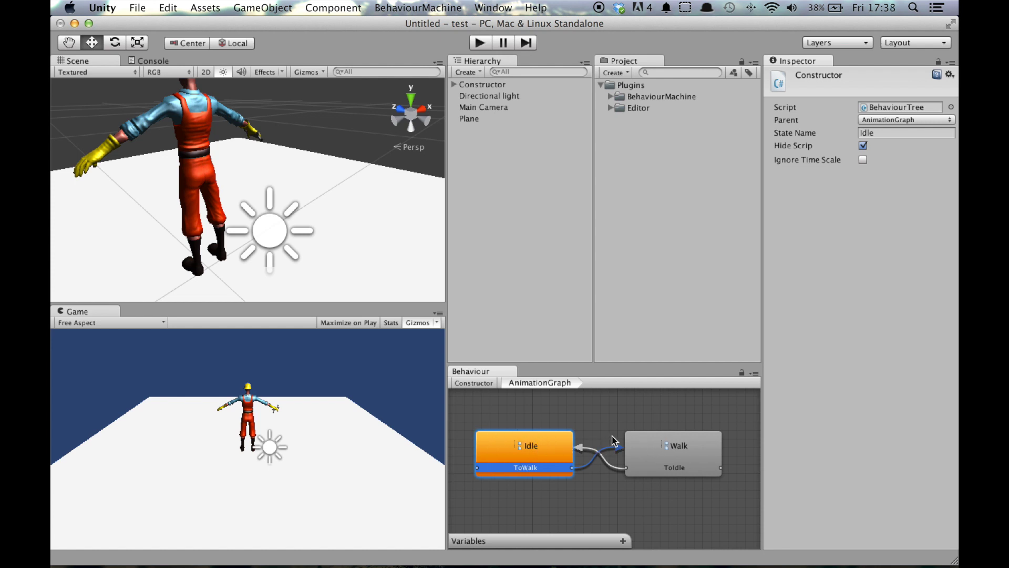
{"action": "left_click", "coordinate": [674, 467]}
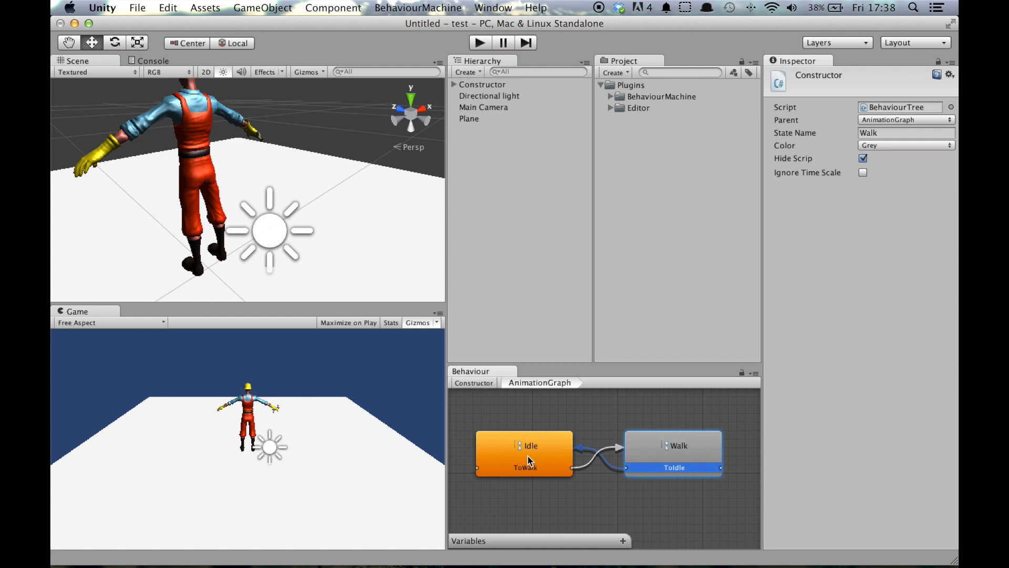
{"action": "left_click", "coordinate": [523, 496]}
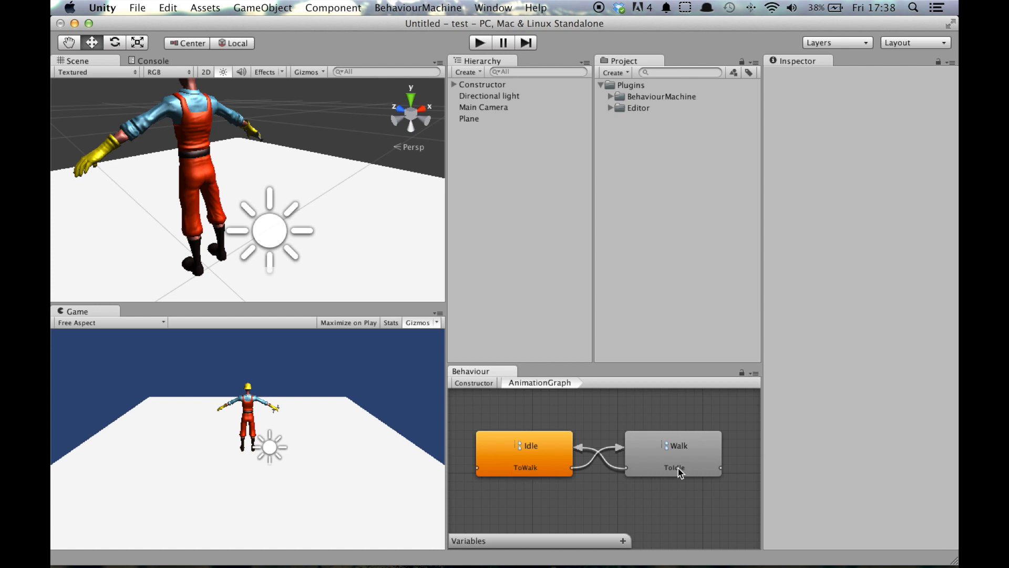
{"action": "left_click", "coordinate": [478, 45]}
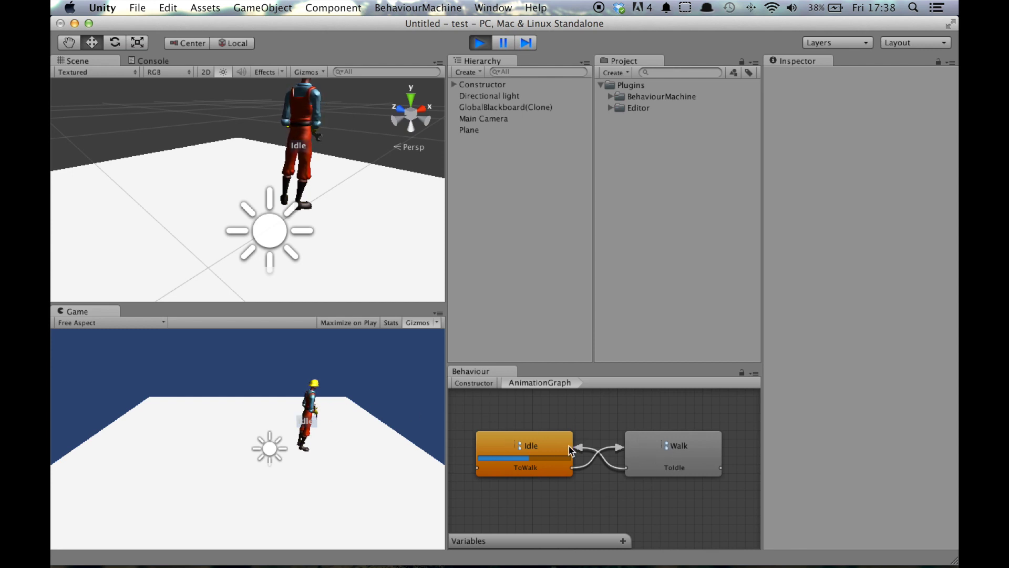
{"action": "left_click", "coordinate": [479, 43]}
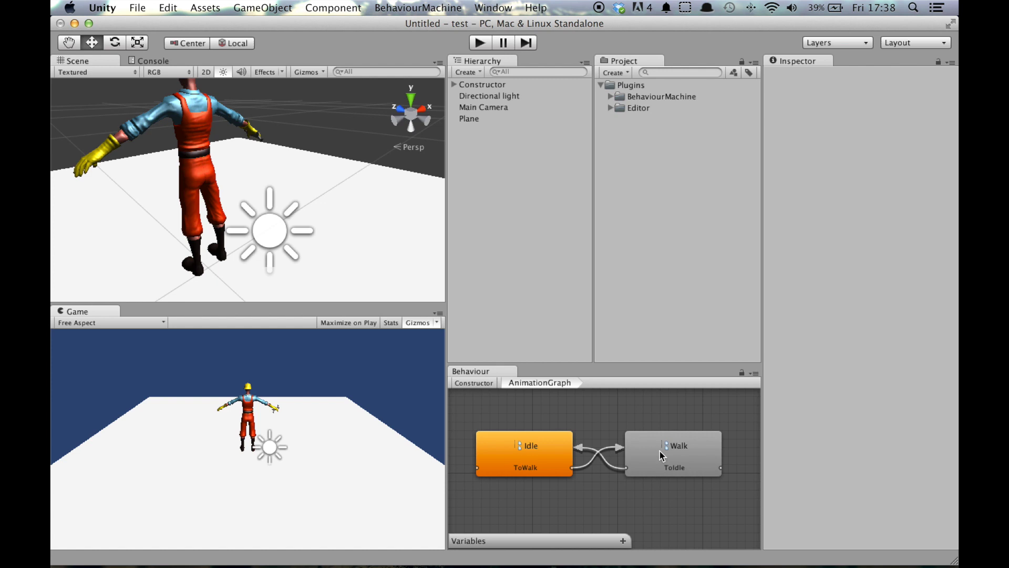
Step: Open the Controller behaviour tree and add a Float variable named Velocity
{"action": "left_click", "coordinate": [541, 384]}
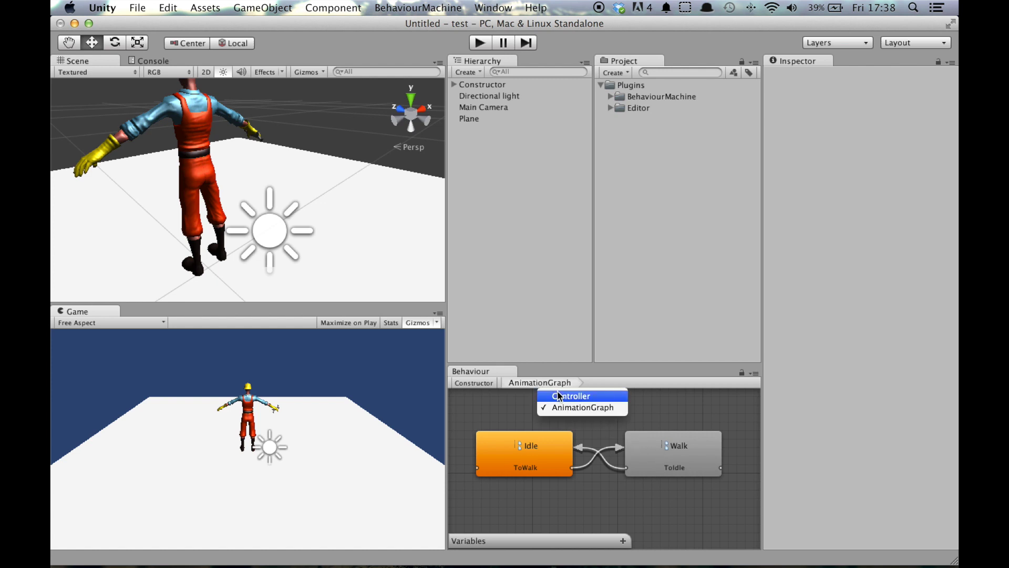
{"action": "key", "text": "Escape"}
{"action": "left_click", "coordinate": [452, 394]}
{"action": "left_click", "coordinate": [484, 395]}
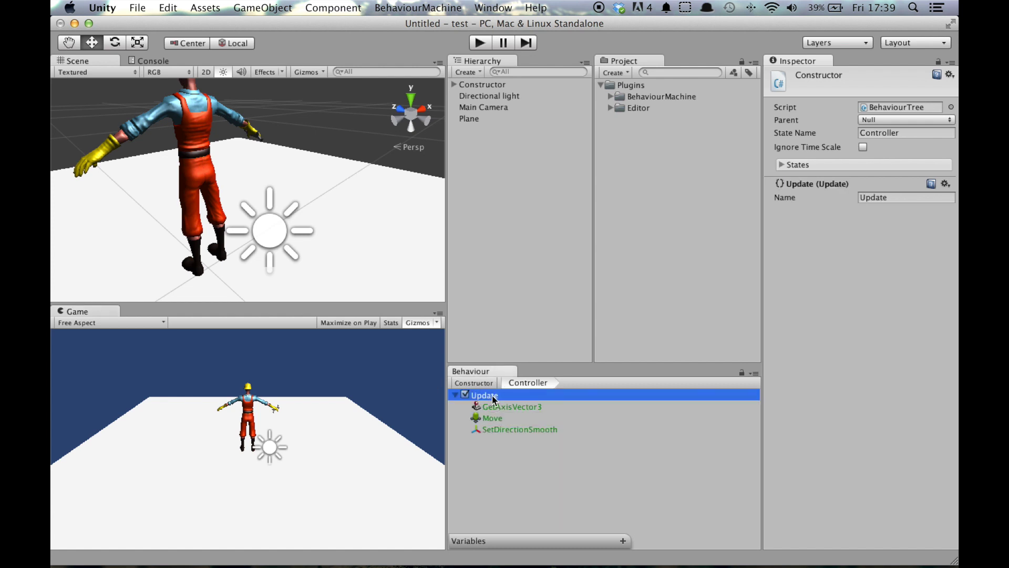
{"action": "left_click", "coordinate": [575, 536]}
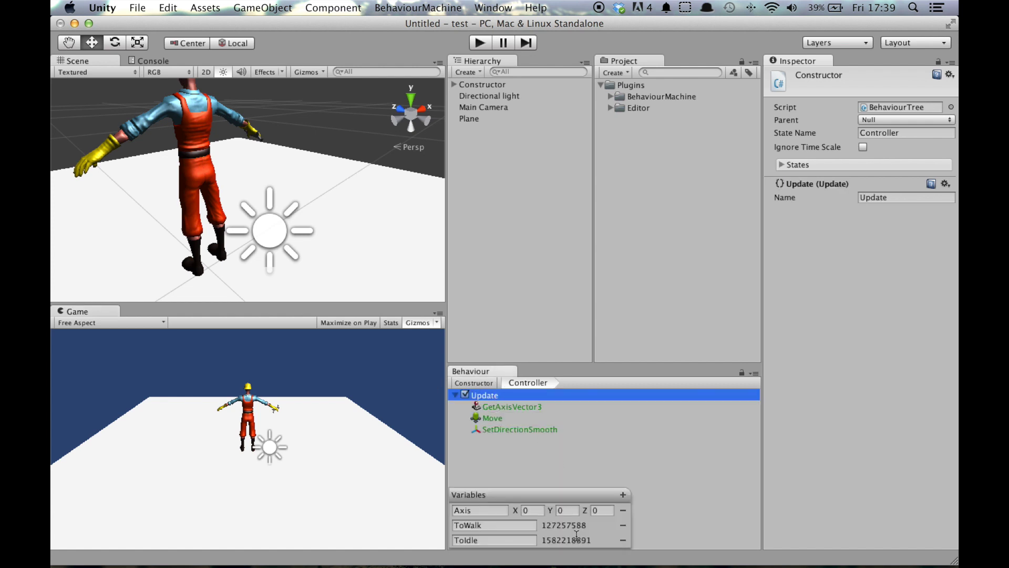
{"action": "left_click", "coordinate": [624, 494]}
{"action": "mouse_move", "coordinate": [674, 553]}
{"action": "left_click", "coordinate": [663, 395]}
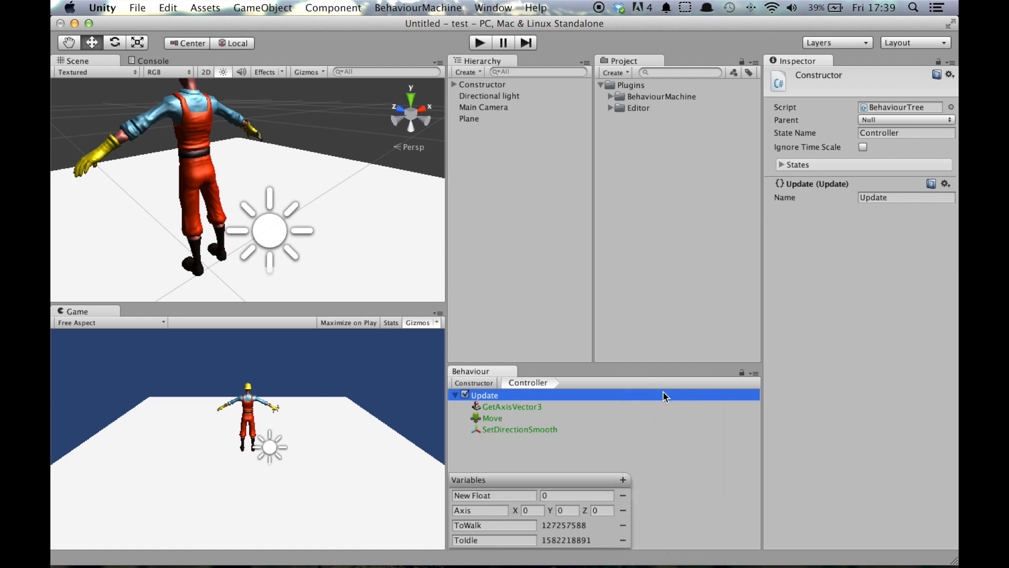
{"action": "left_click", "coordinate": [499, 495]}
{"action": "type", "text": "V"}
Step: Add a GetCharacterControllerVelocity node under the Controller's Update and store its Horizontal Velocity in the Velocity variable
{"action": "right_click", "coordinate": [504, 395]}
{"action": "mouse_move", "coordinate": [544, 402]}
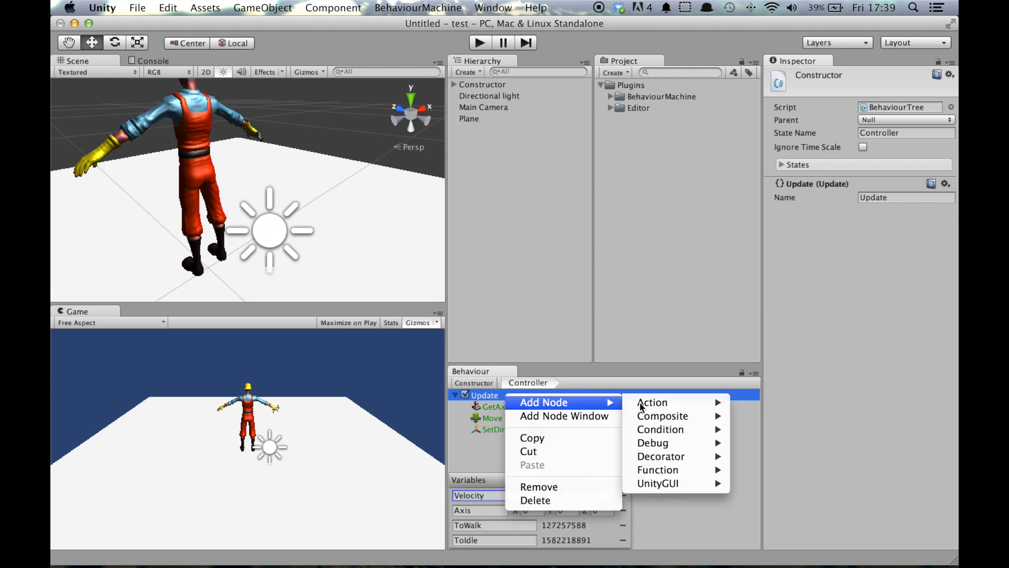
{"action": "mouse_move", "coordinate": [641, 405]}
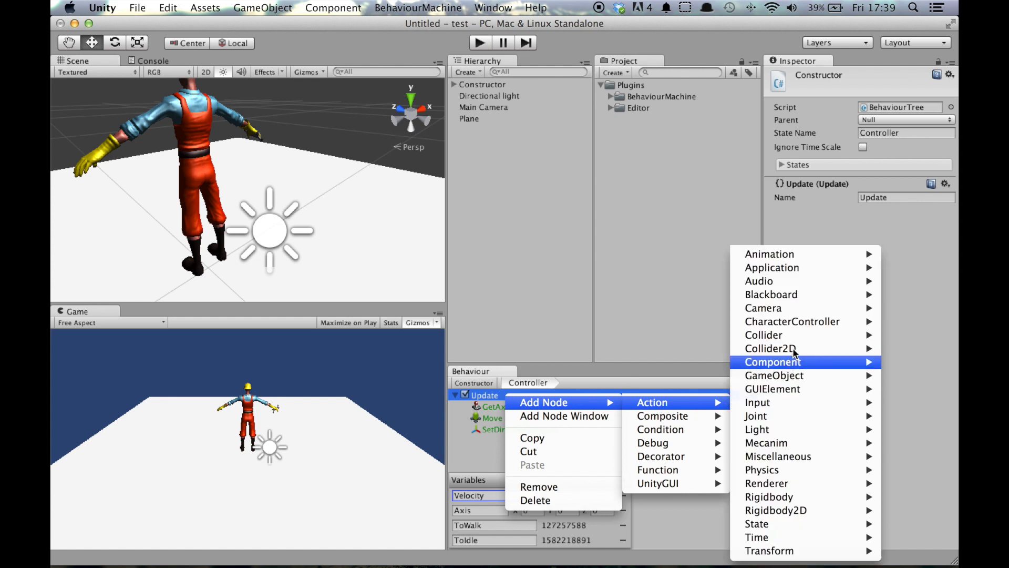
{"action": "mouse_move", "coordinate": [792, 321]}
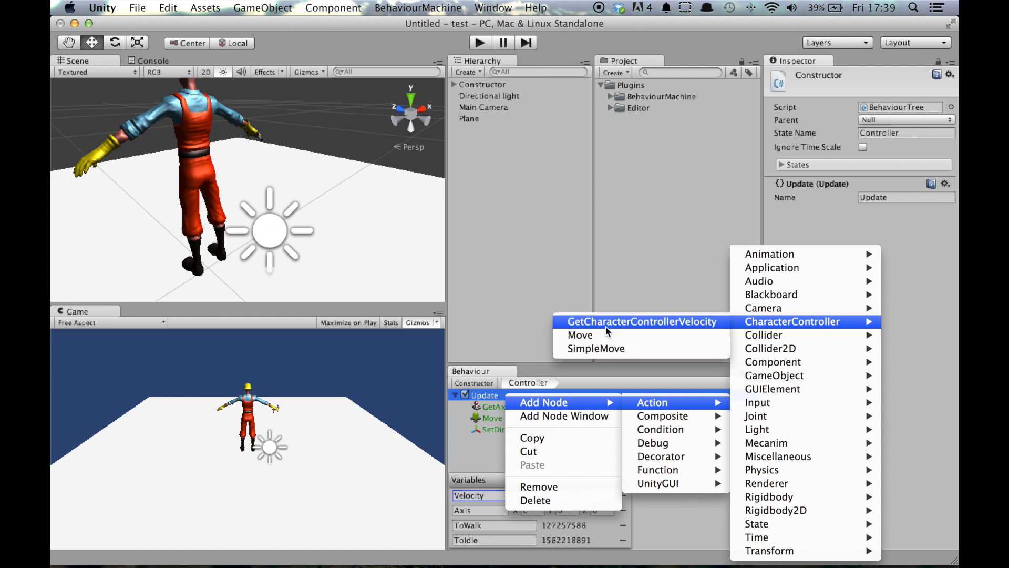
{"action": "left_click", "coordinate": [621, 322]}
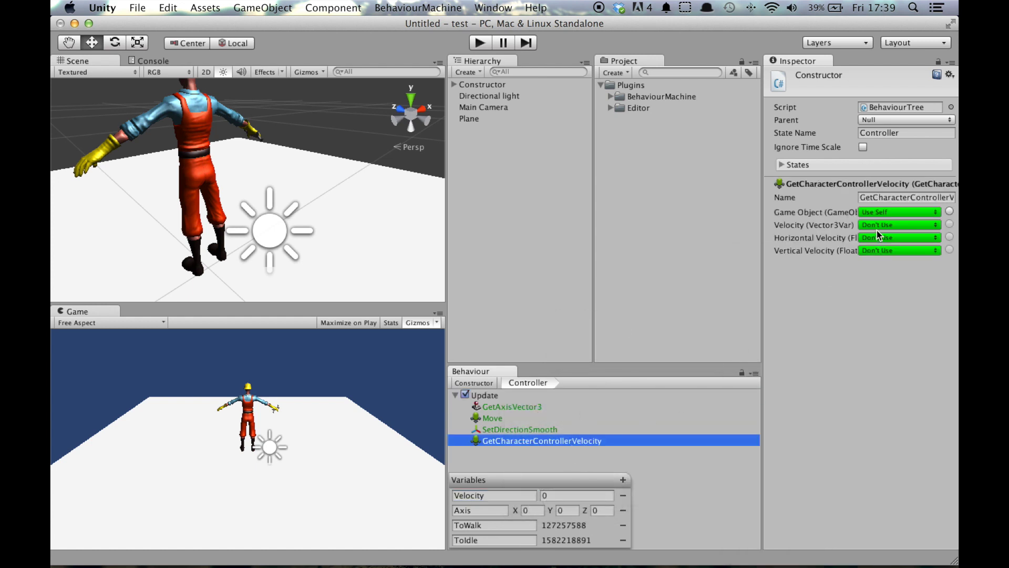
{"action": "left_click", "coordinate": [878, 237]}
{"action": "left_click", "coordinate": [897, 265]}
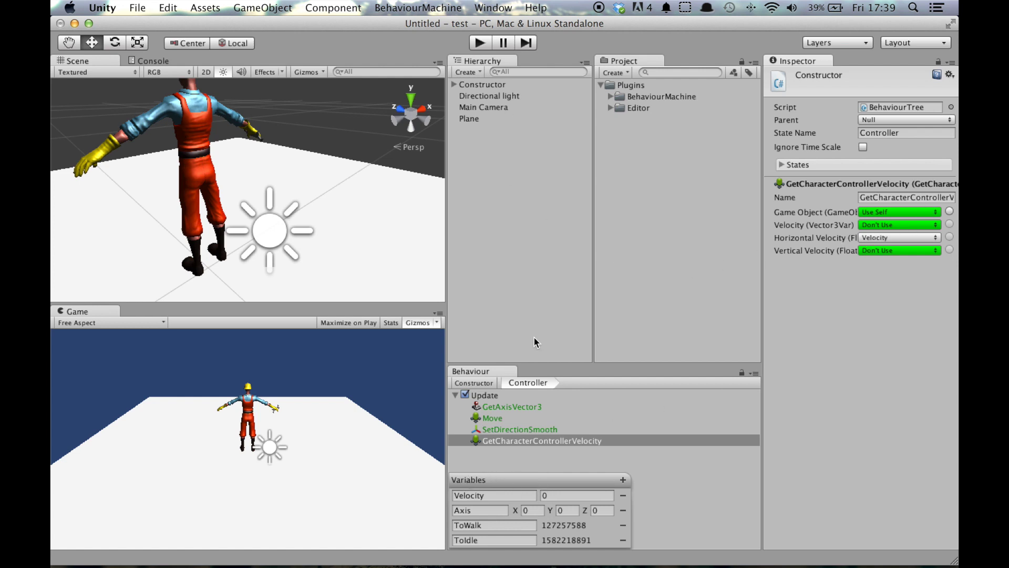
Step: Run the game, move the Constructor left and right to observe the Velocity variable, and stop the game
{"action": "left_click", "coordinate": [478, 43]}
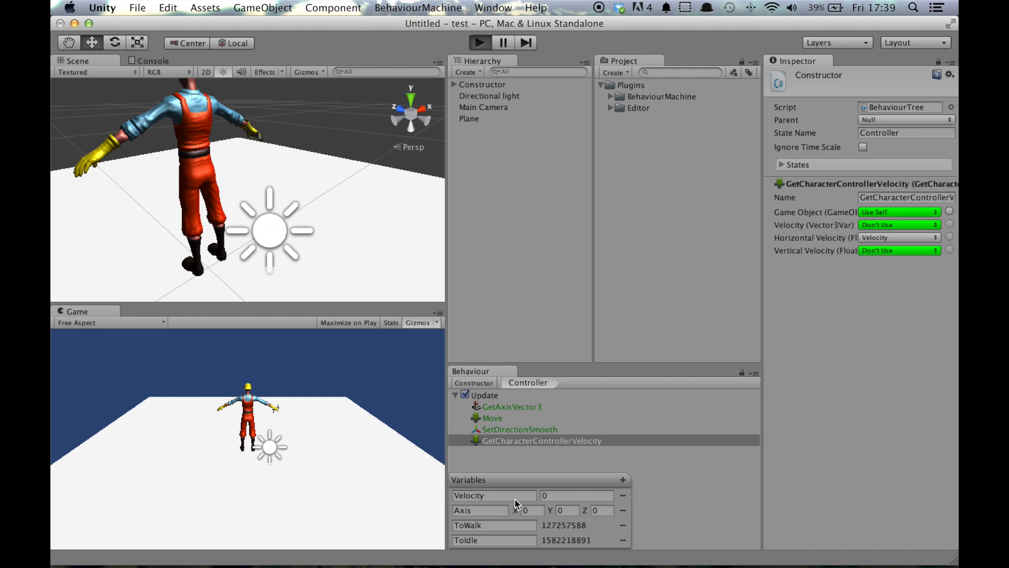
{"action": "key", "text": "Right"}
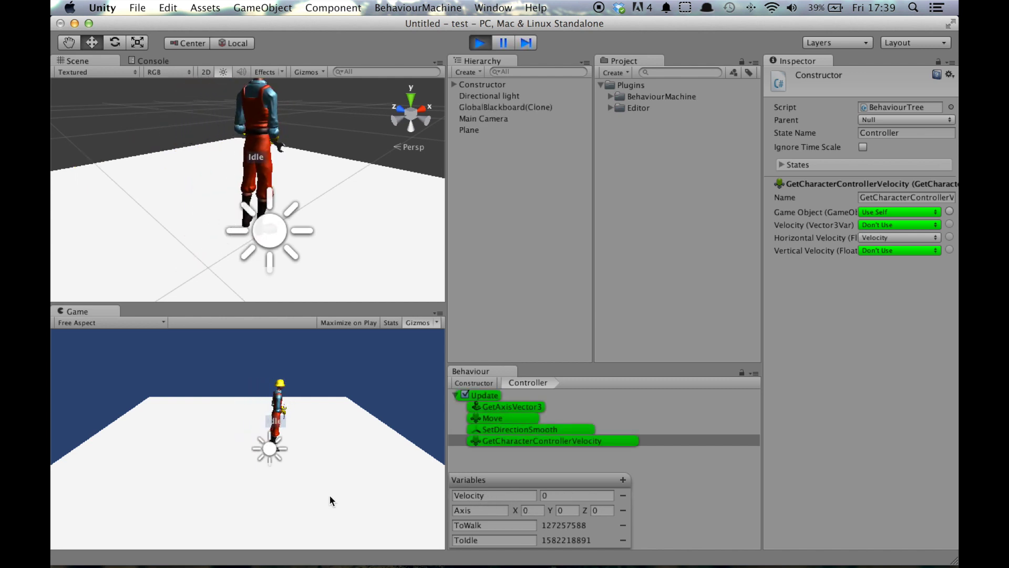
{"action": "key", "text": "Right"}
{"action": "key", "text": "Left"}
{"action": "key", "text": "Right"}
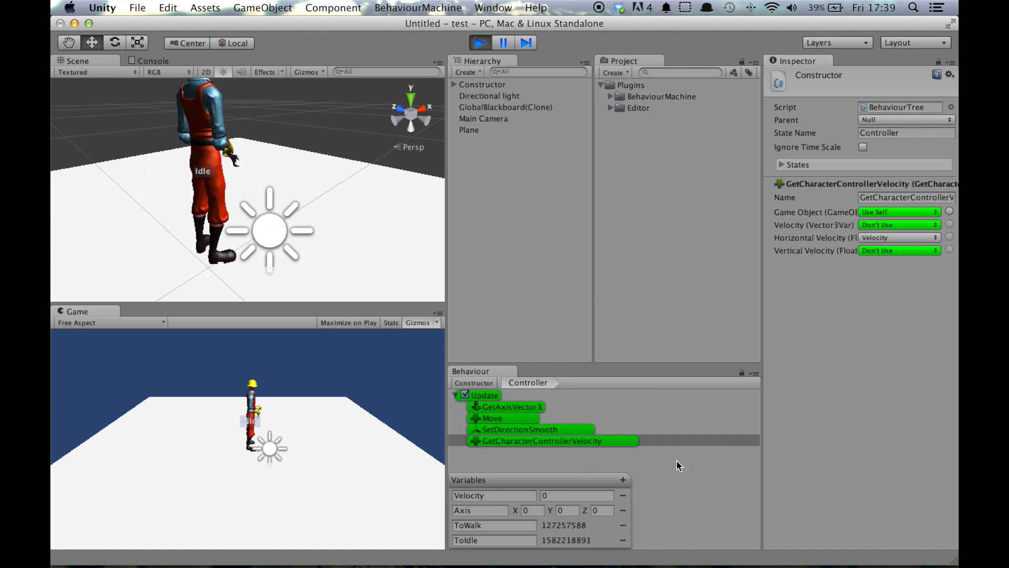
{"action": "left_click", "coordinate": [477, 44]}
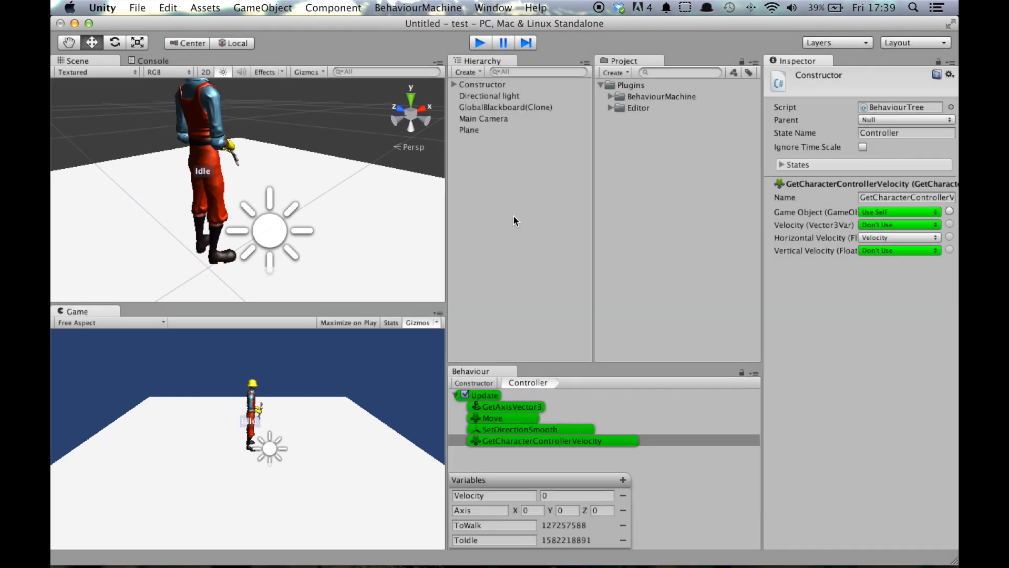
Step: Open the Idle state of the AnimationGraph and add an IsFloatGreater condition node under its Update
{"action": "left_click", "coordinate": [527, 383]}
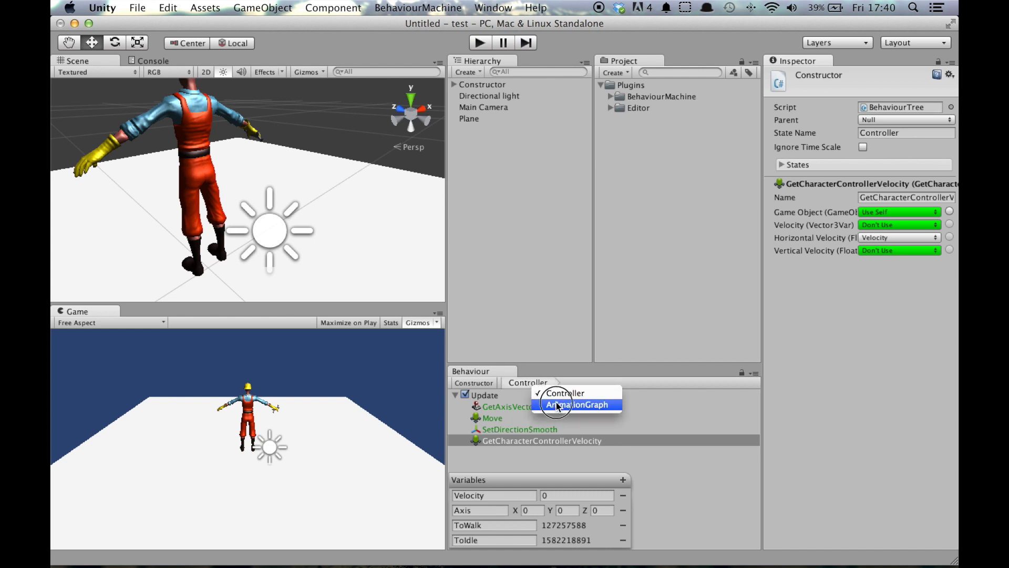
{"action": "left_click", "coordinate": [560, 403]}
{"action": "left_click", "coordinate": [527, 476]}
{"action": "double_click", "coordinate": [526, 446]}
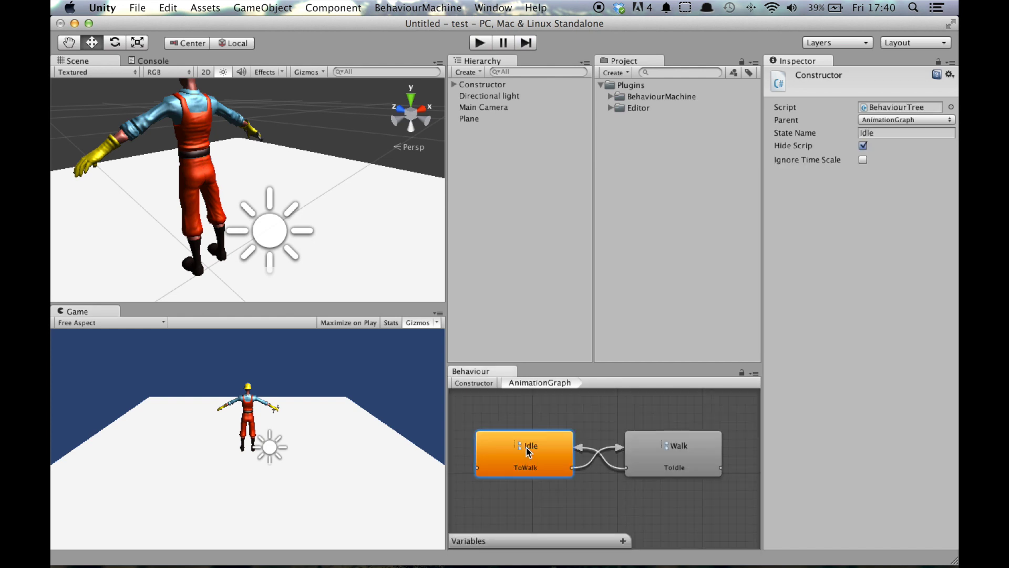
{"action": "left_click", "coordinate": [483, 406]}
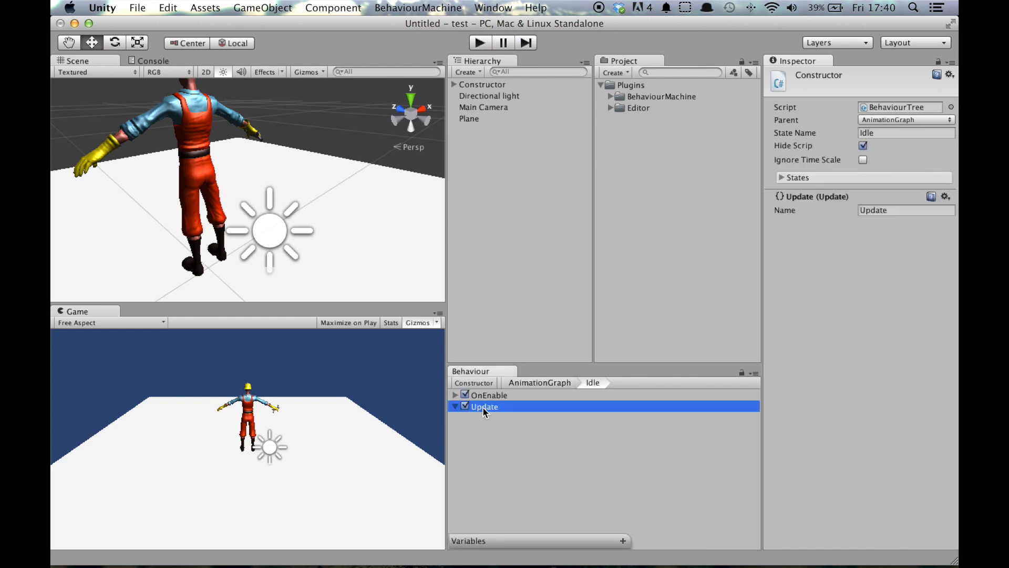
{"action": "right_click", "coordinate": [483, 406]}
{"action": "mouse_move", "coordinate": [533, 417]}
{"action": "mouse_move", "coordinate": [645, 442]}
{"action": "mouse_move", "coordinate": [780, 456]}
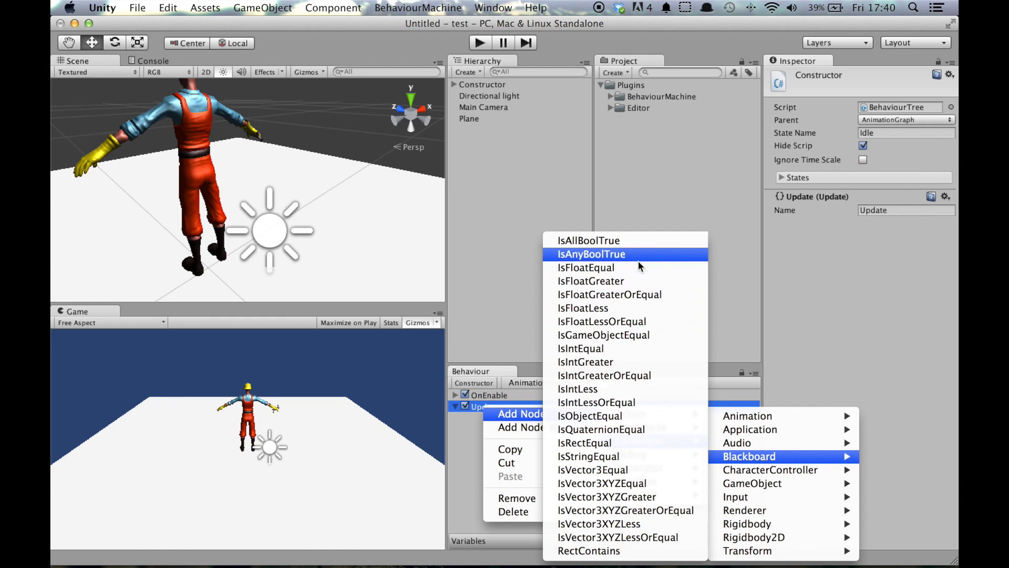
{"action": "left_click", "coordinate": [596, 284]}
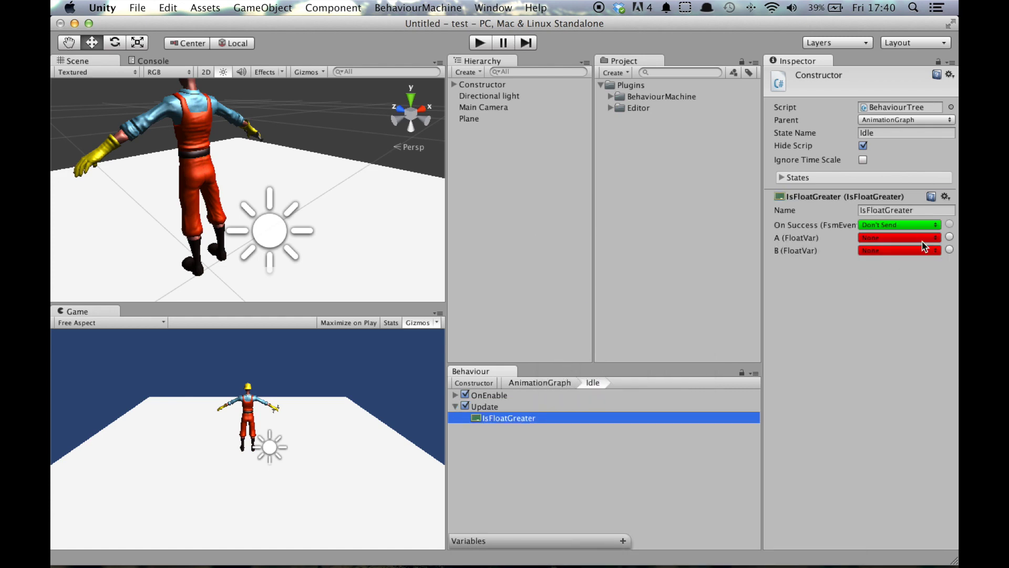
Step: Configure the IsFloatGreater node with A as Velocity, B as the constant 0, and On Success sending ToWalk
{"action": "left_click", "coordinate": [924, 250]}
{"action": "left_click", "coordinate": [926, 261]}
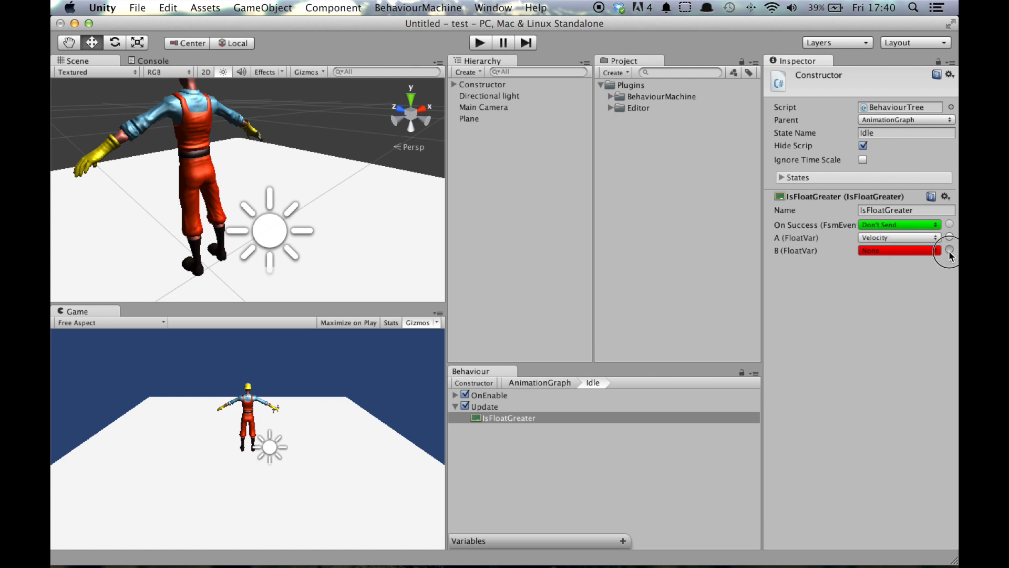
{"action": "left_click", "coordinate": [949, 250]}
{"action": "left_click", "coordinate": [883, 226]}
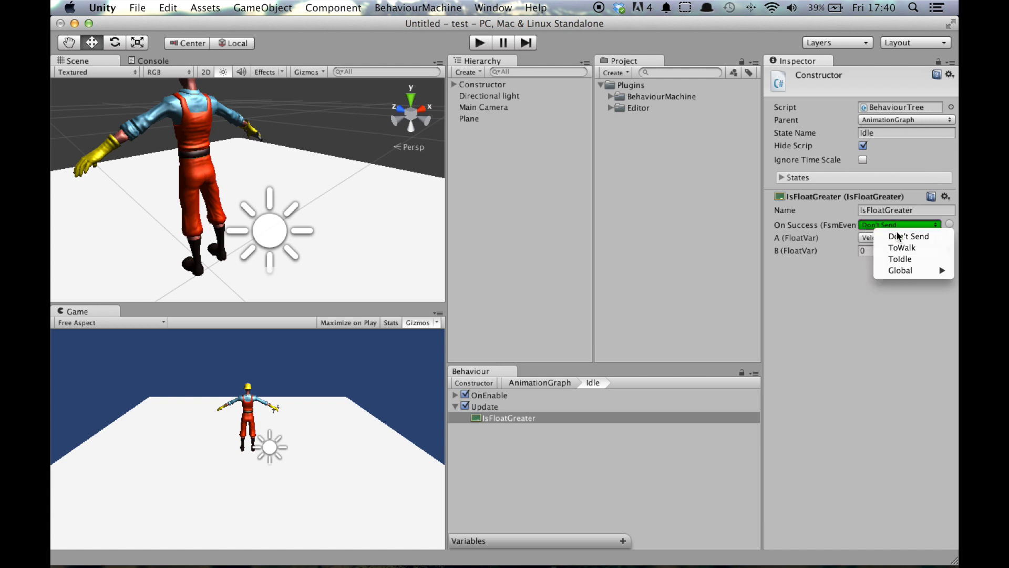
{"action": "left_click", "coordinate": [912, 249]}
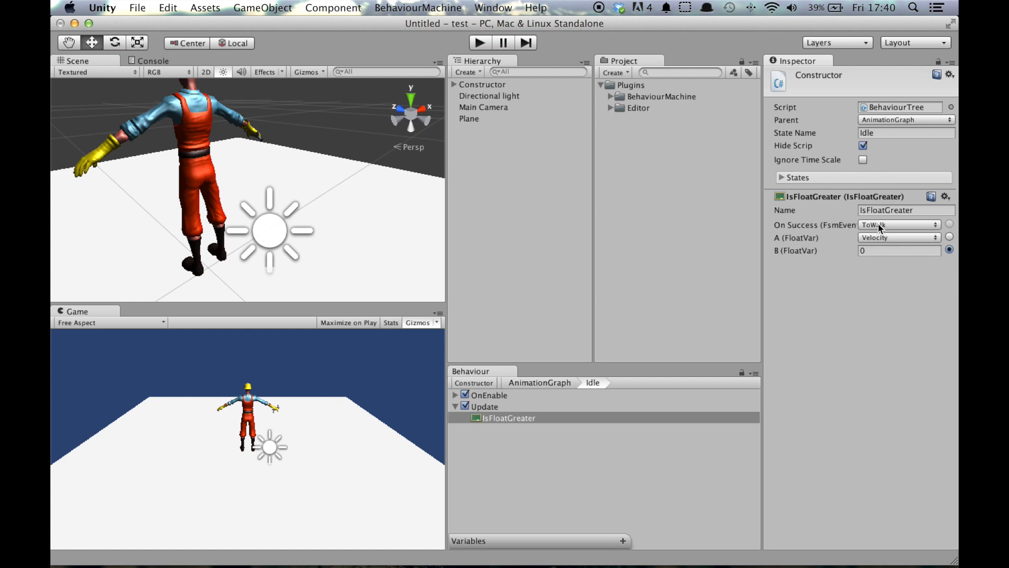
{"action": "left_click", "coordinate": [503, 433]}
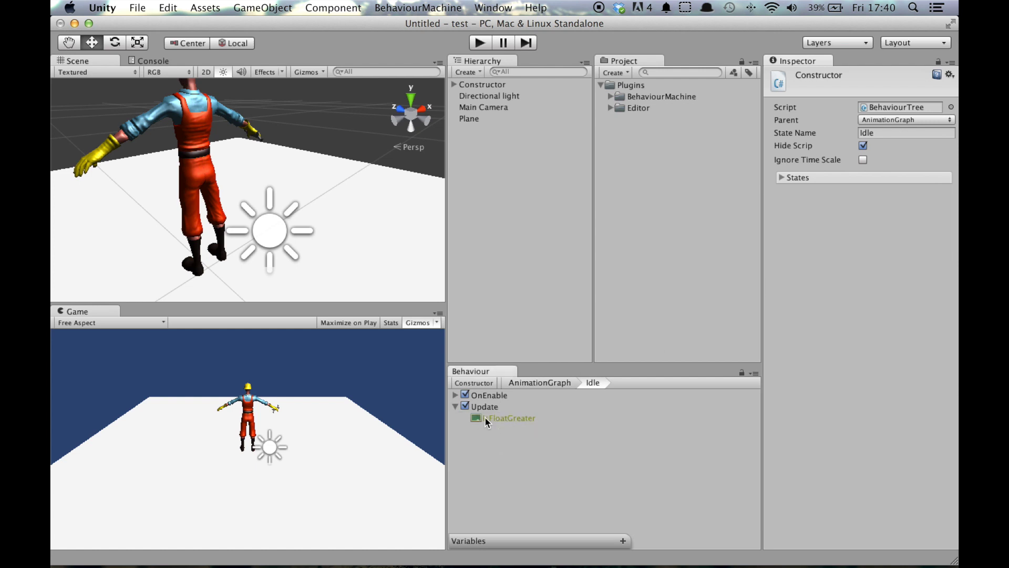
Step: Open the Walk state of the AnimationGraph and add an IsFloatEqual condition node under its Update
{"action": "left_click", "coordinate": [524, 420]}
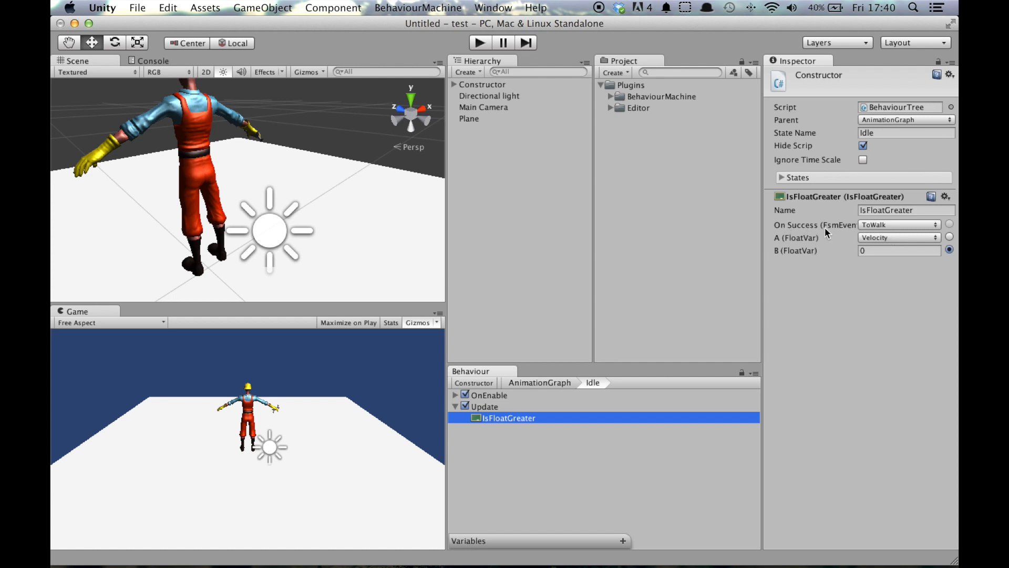
{"action": "left_click", "coordinate": [532, 380]}
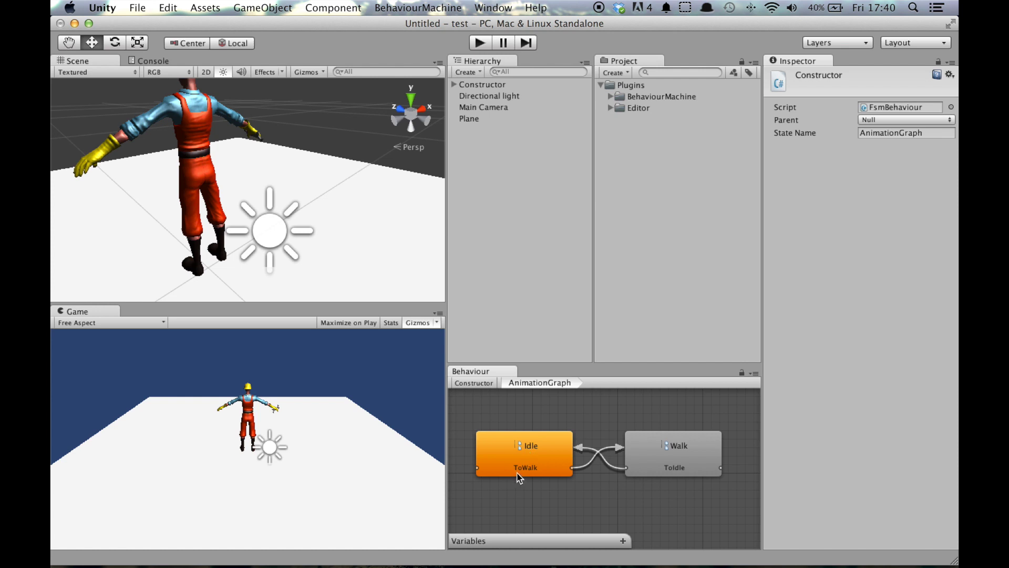
{"action": "double_click", "coordinate": [679, 449]}
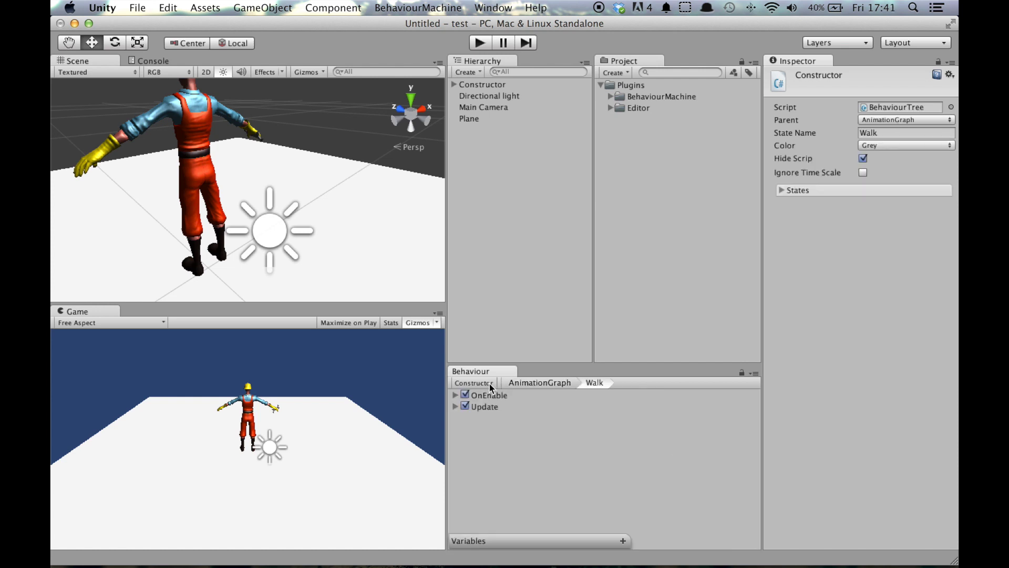
{"action": "right_click", "coordinate": [477, 405]}
{"action": "mouse_move", "coordinate": [528, 413]}
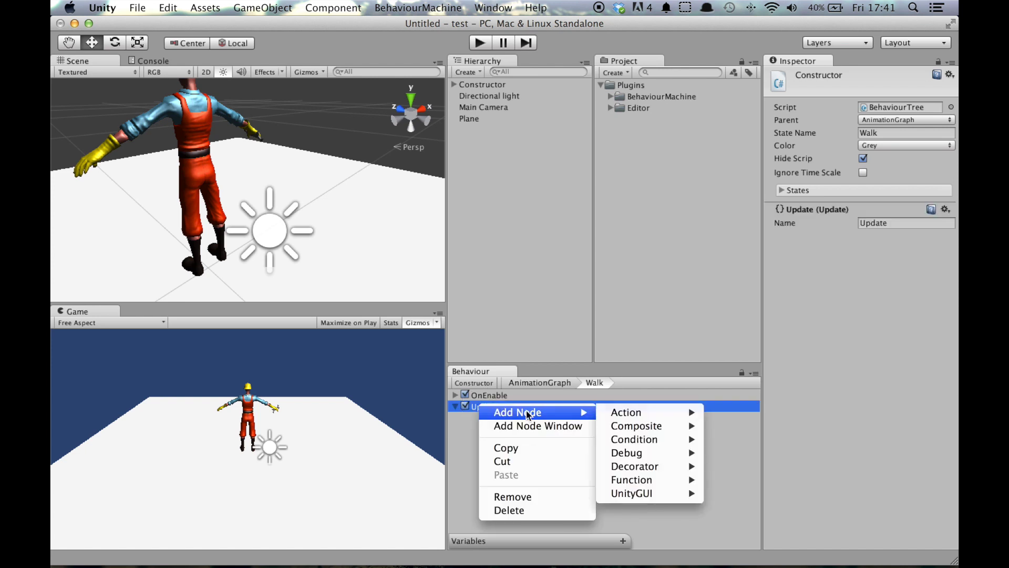
{"action": "mouse_move", "coordinate": [648, 412]}
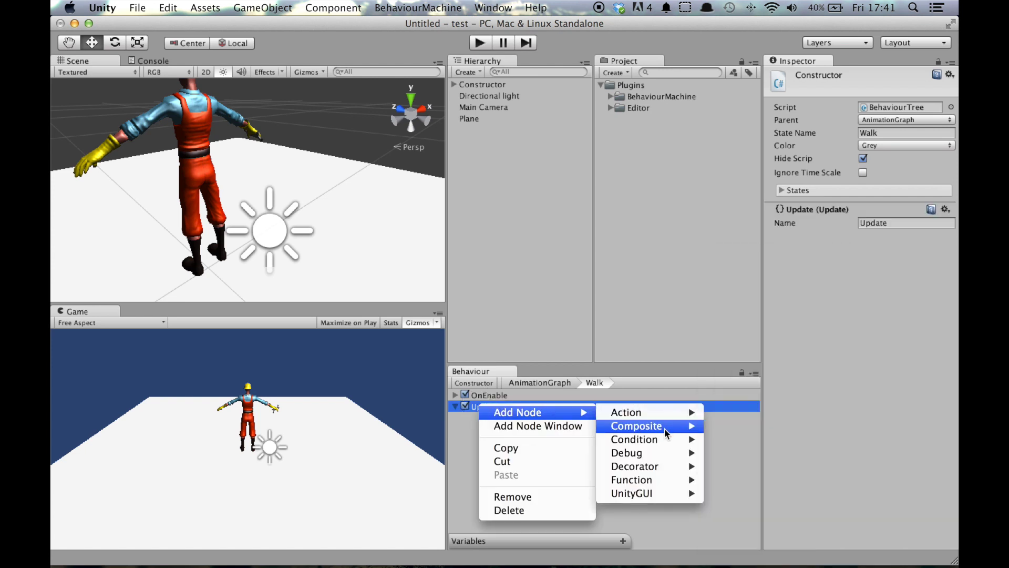
{"action": "mouse_move", "coordinate": [737, 457]}
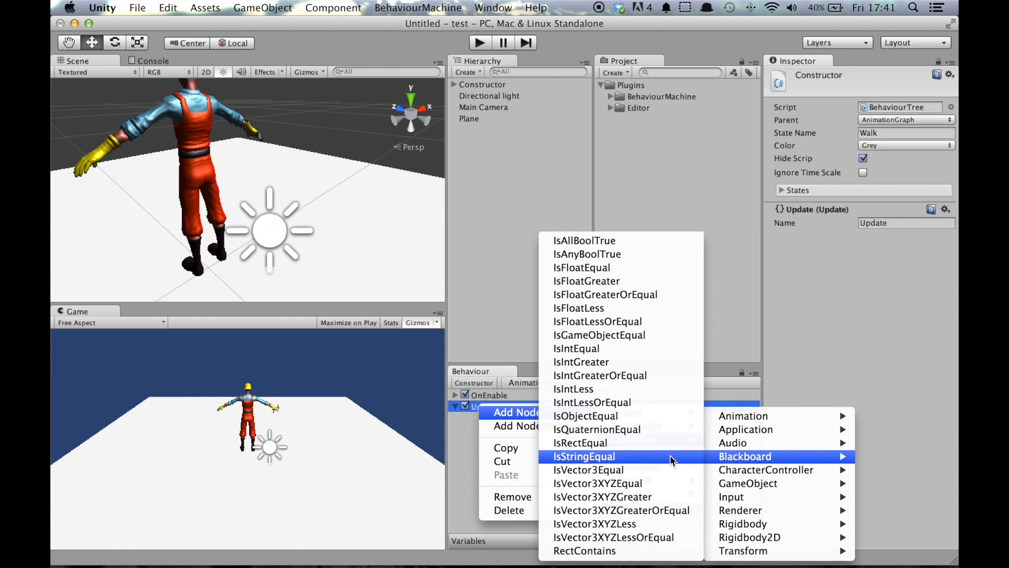
{"action": "left_click", "coordinate": [592, 274]}
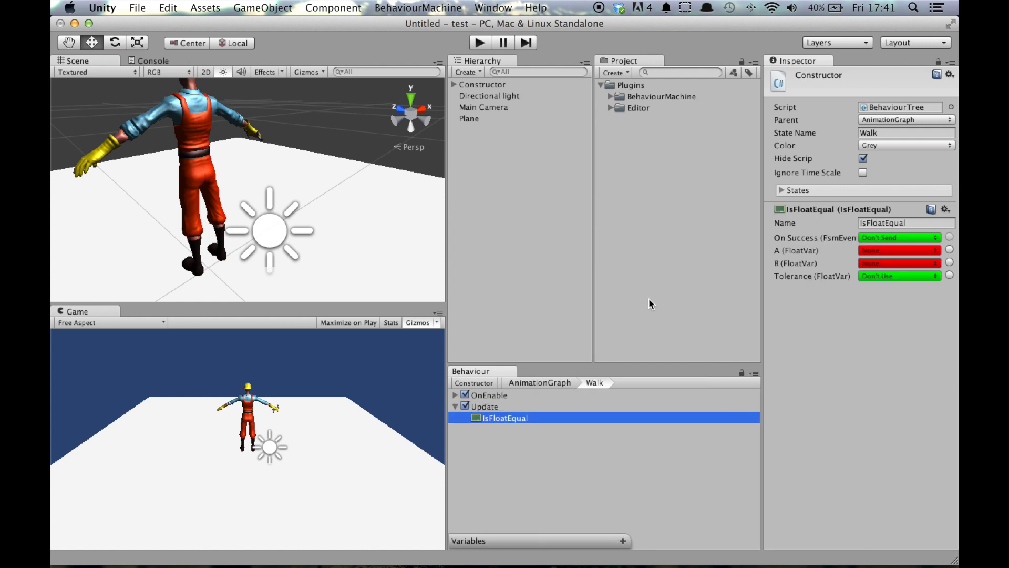
Step: Configure the IsFloatEqual node with A as Velocity, B as the constant 0, and On Success sending ToIdle
{"action": "left_click", "coordinate": [938, 250]}
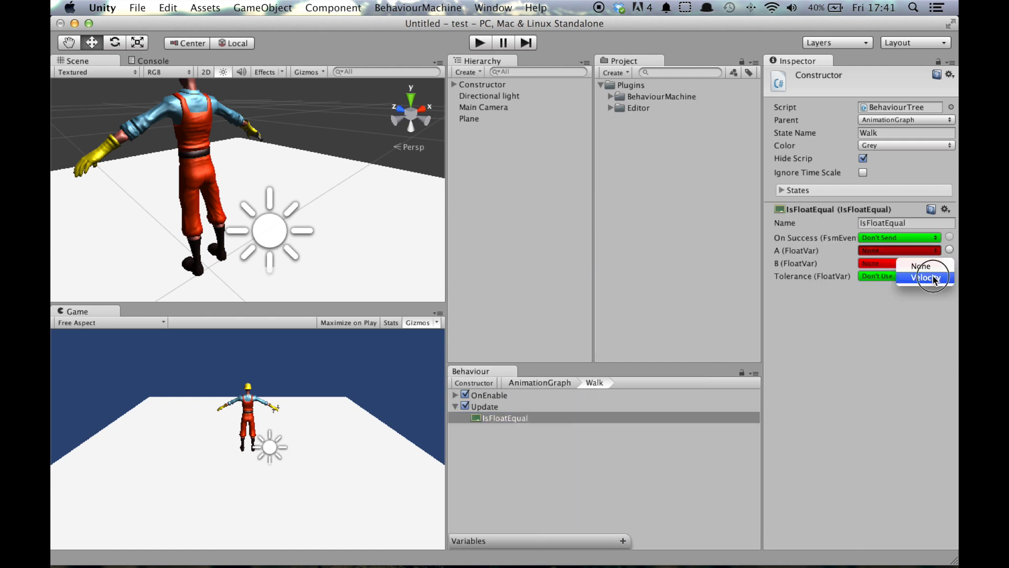
{"action": "left_click", "coordinate": [924, 278]}
{"action": "left_click", "coordinate": [949, 263]}
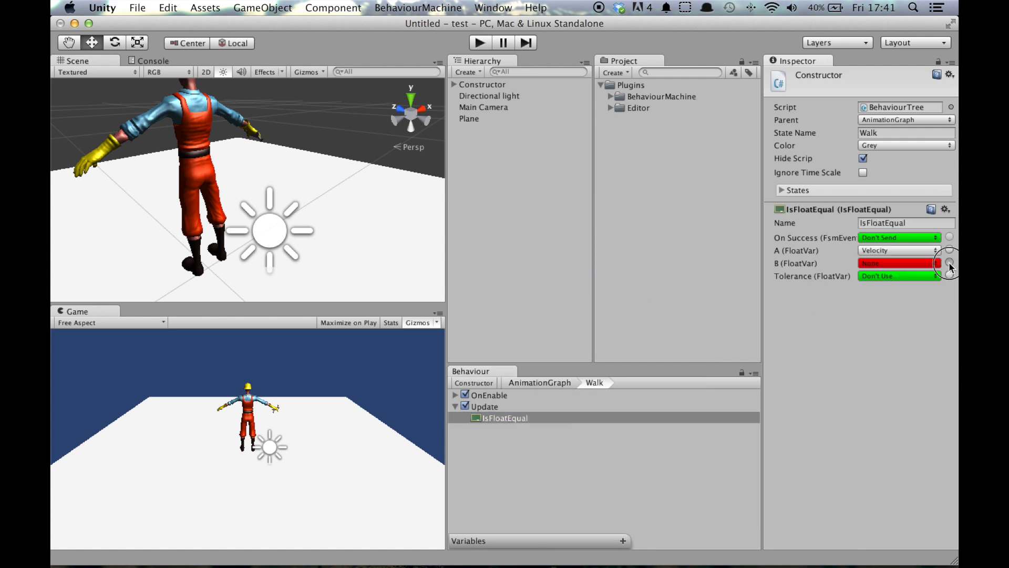
{"action": "left_click", "coordinate": [893, 238]}
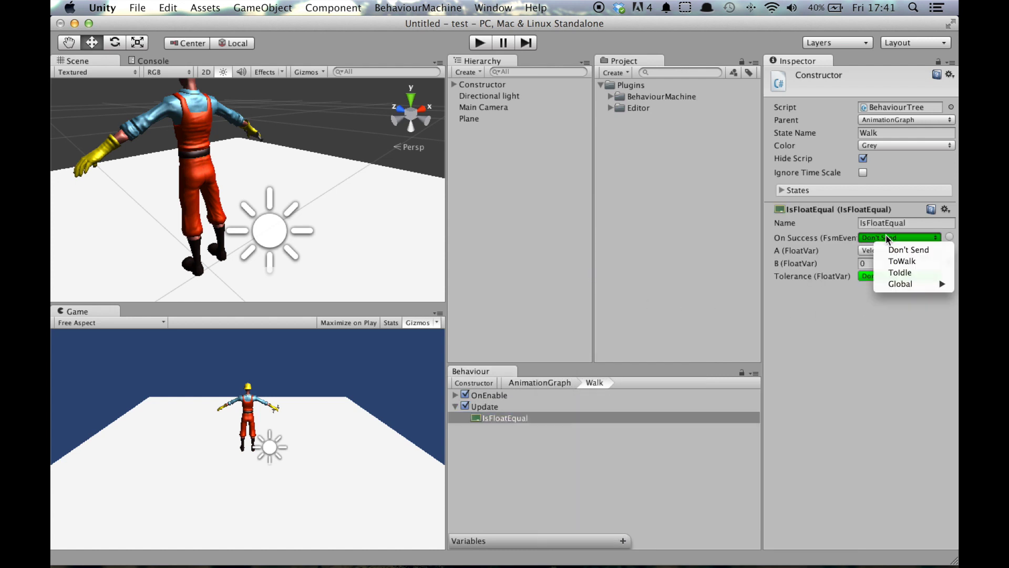
{"action": "left_click", "coordinate": [904, 273]}
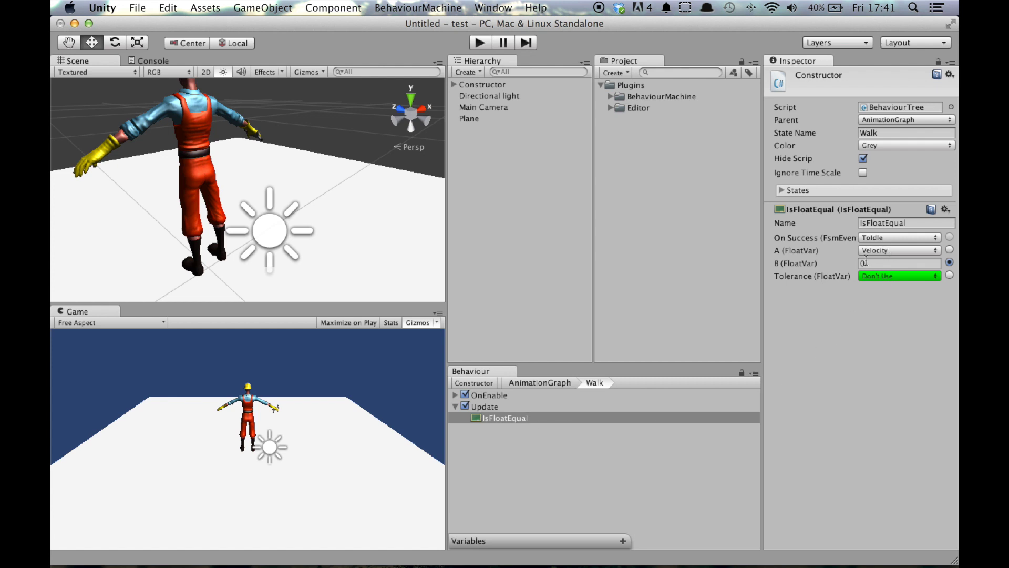
Step: Return to the AnimationGraph overview, run the game to test the Idle and Walk transitions, and stop it
{"action": "left_click", "coordinate": [542, 384]}
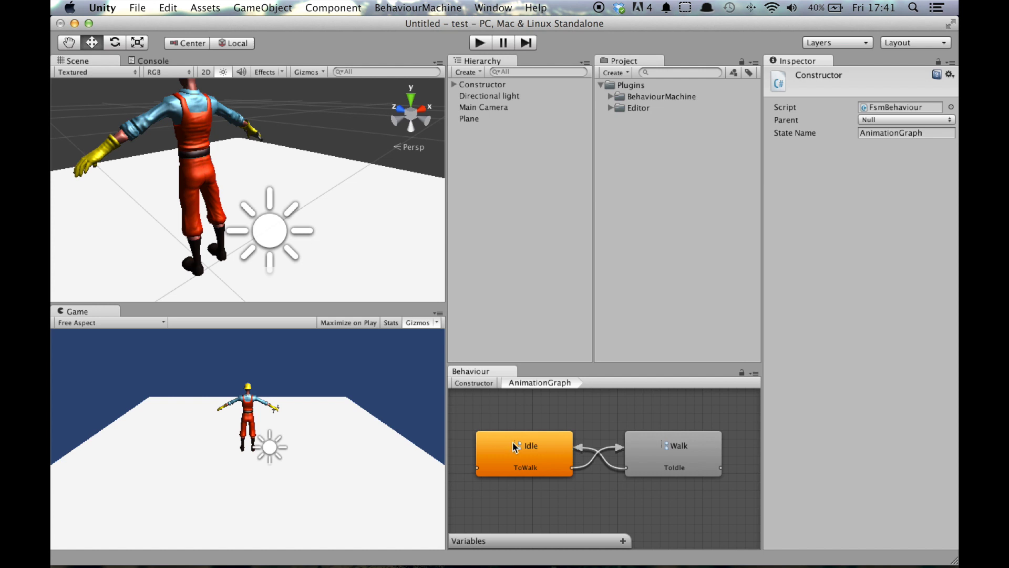
{"action": "left_click", "coordinate": [477, 42]}
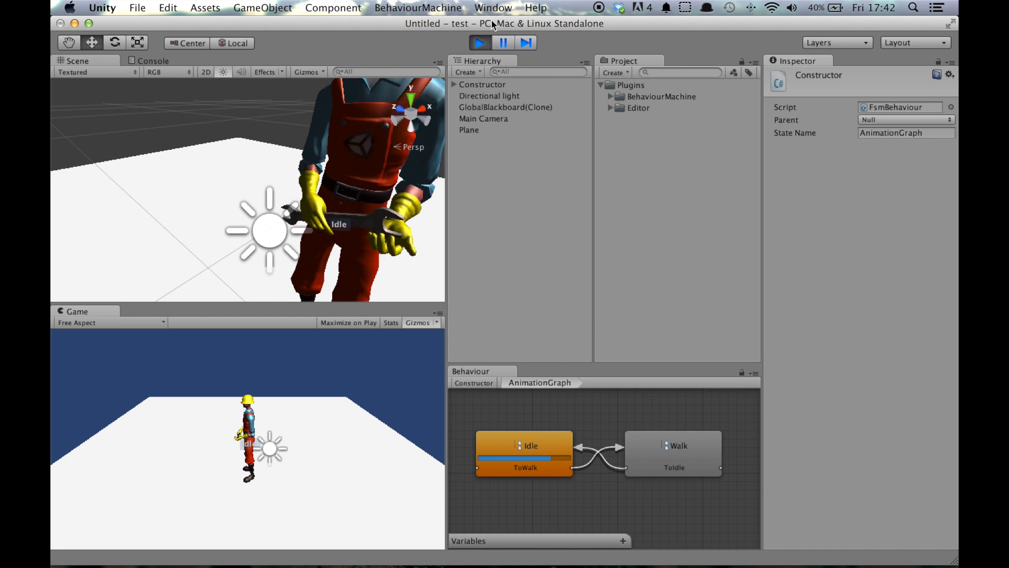
{"action": "left_click", "coordinate": [480, 43]}
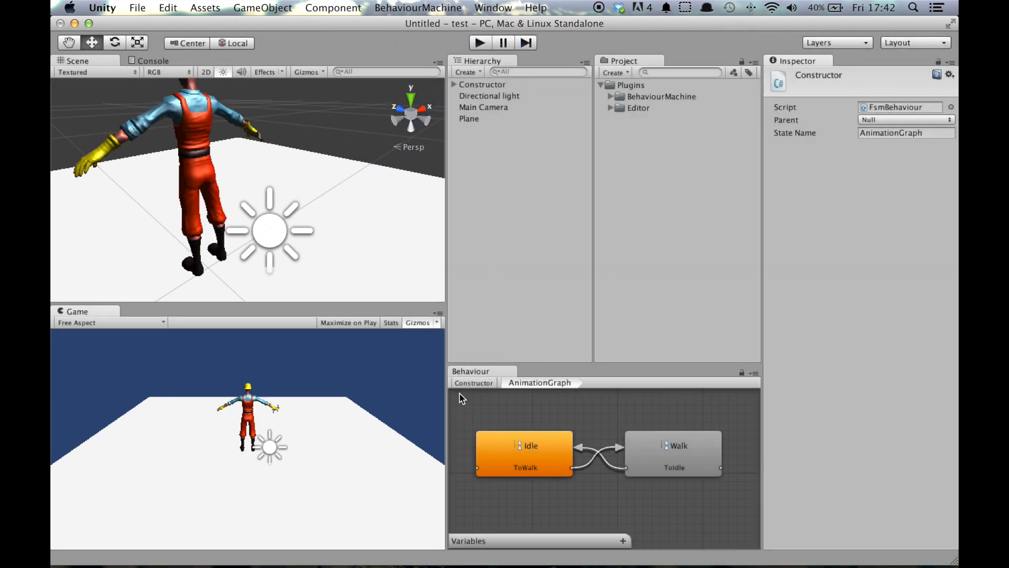